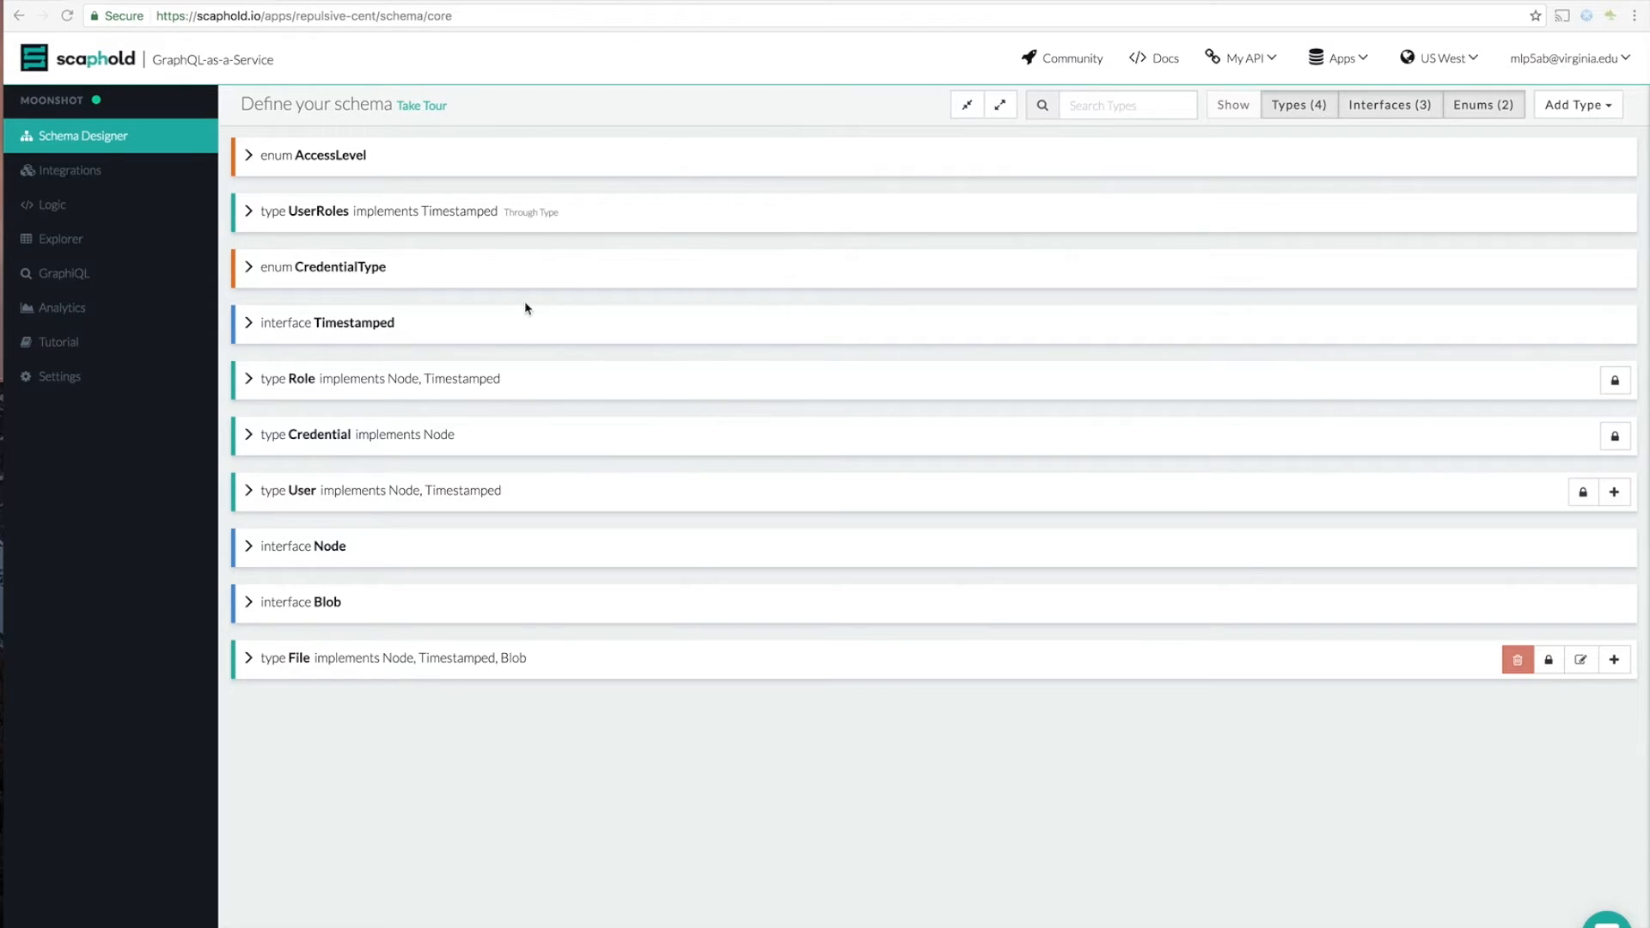
Review the User type's fields and the Node interface's fields, collapsing each afterwards.
left_click(249, 491)
scroll(623, 440, "down", 1)
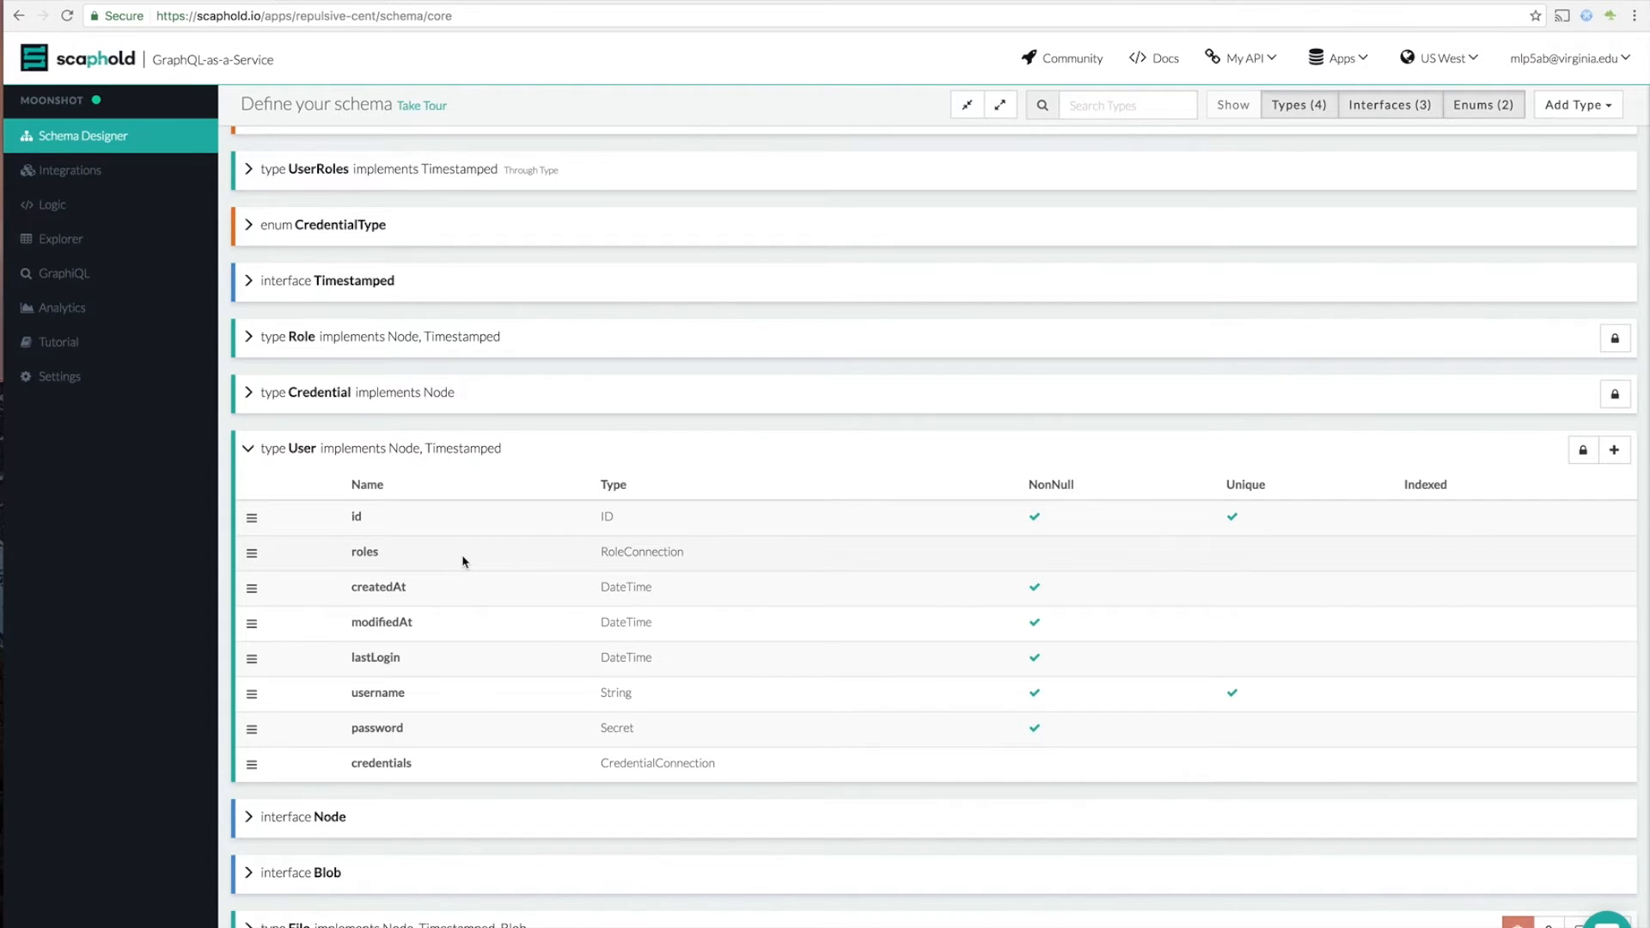
left_click(249, 447)
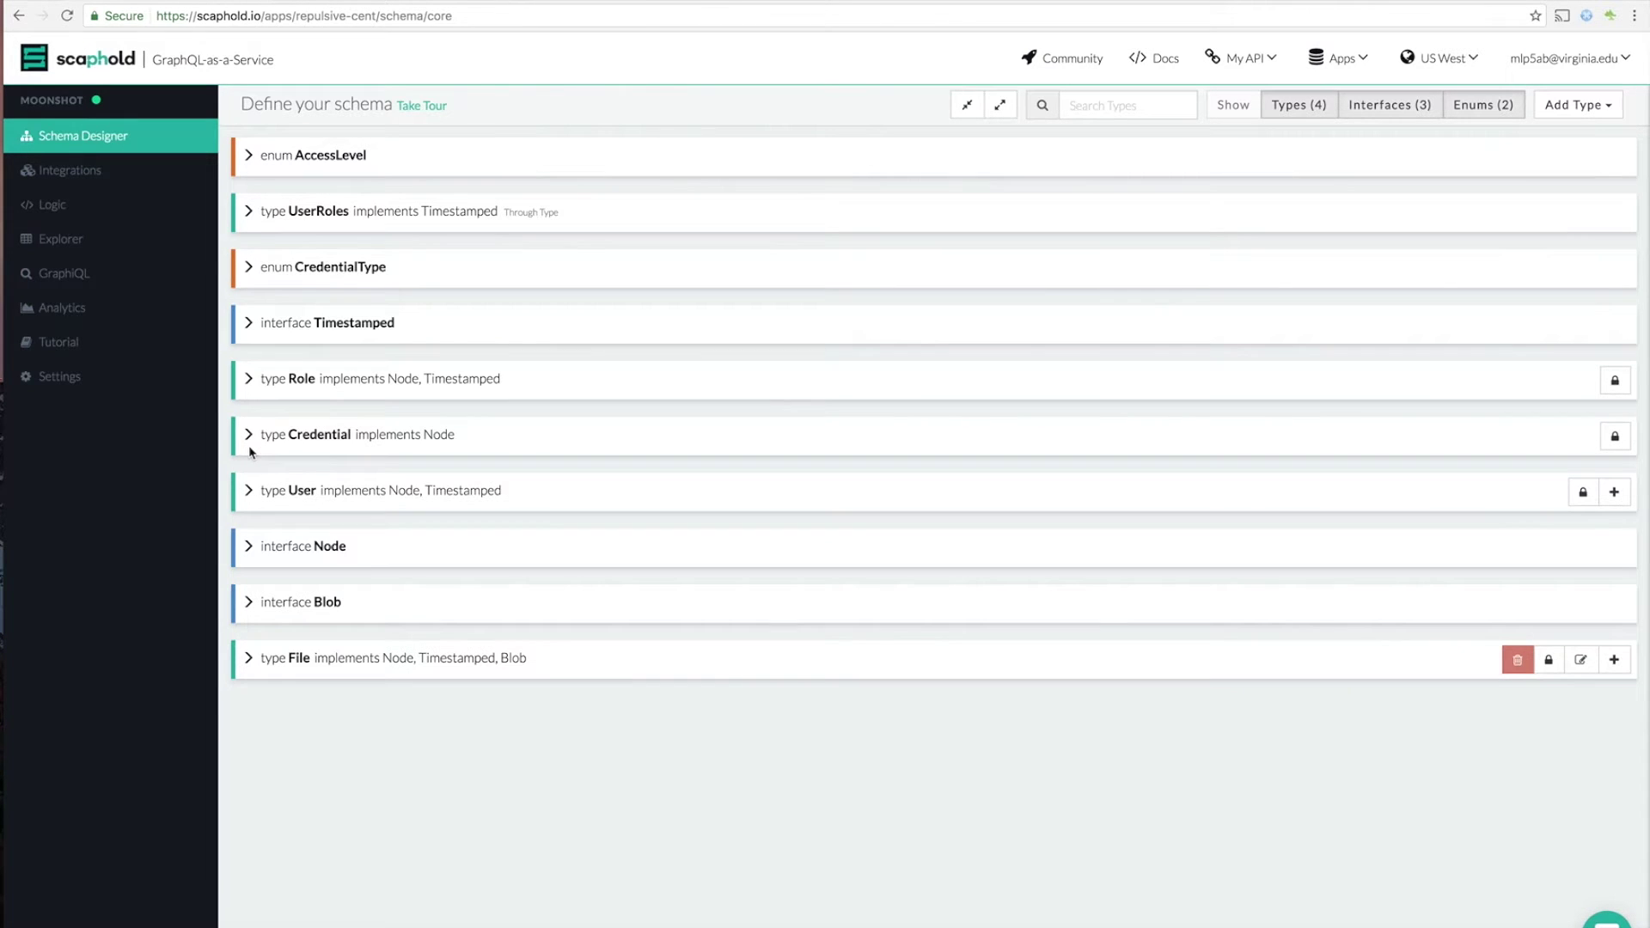
left_click(249, 547)
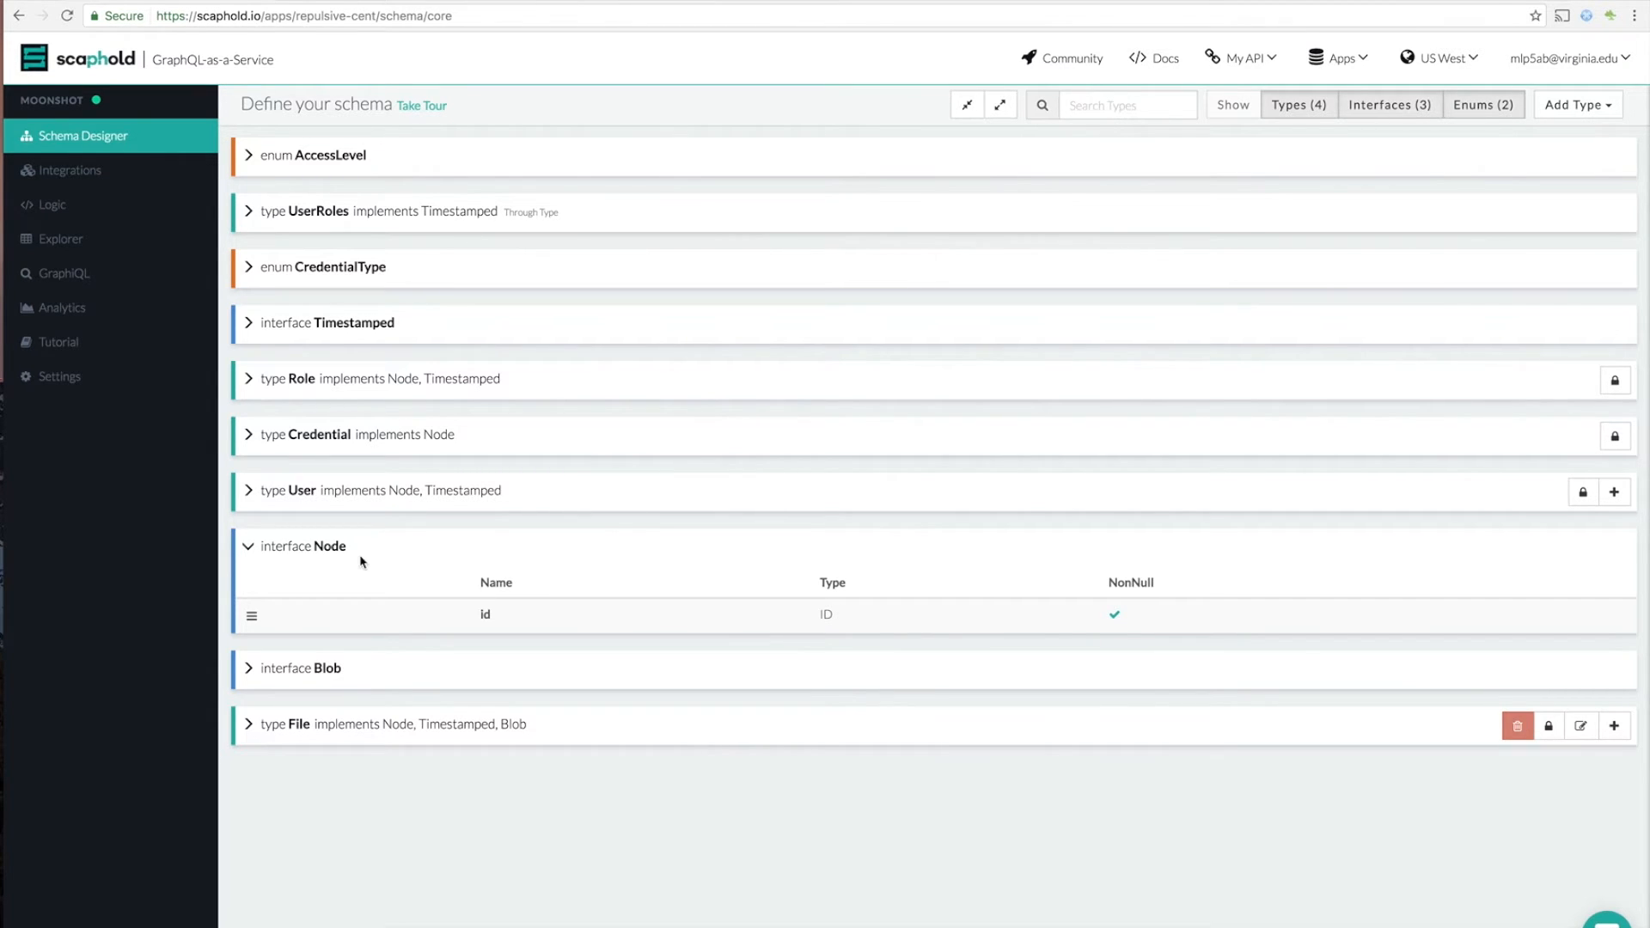
left_click(249, 547)
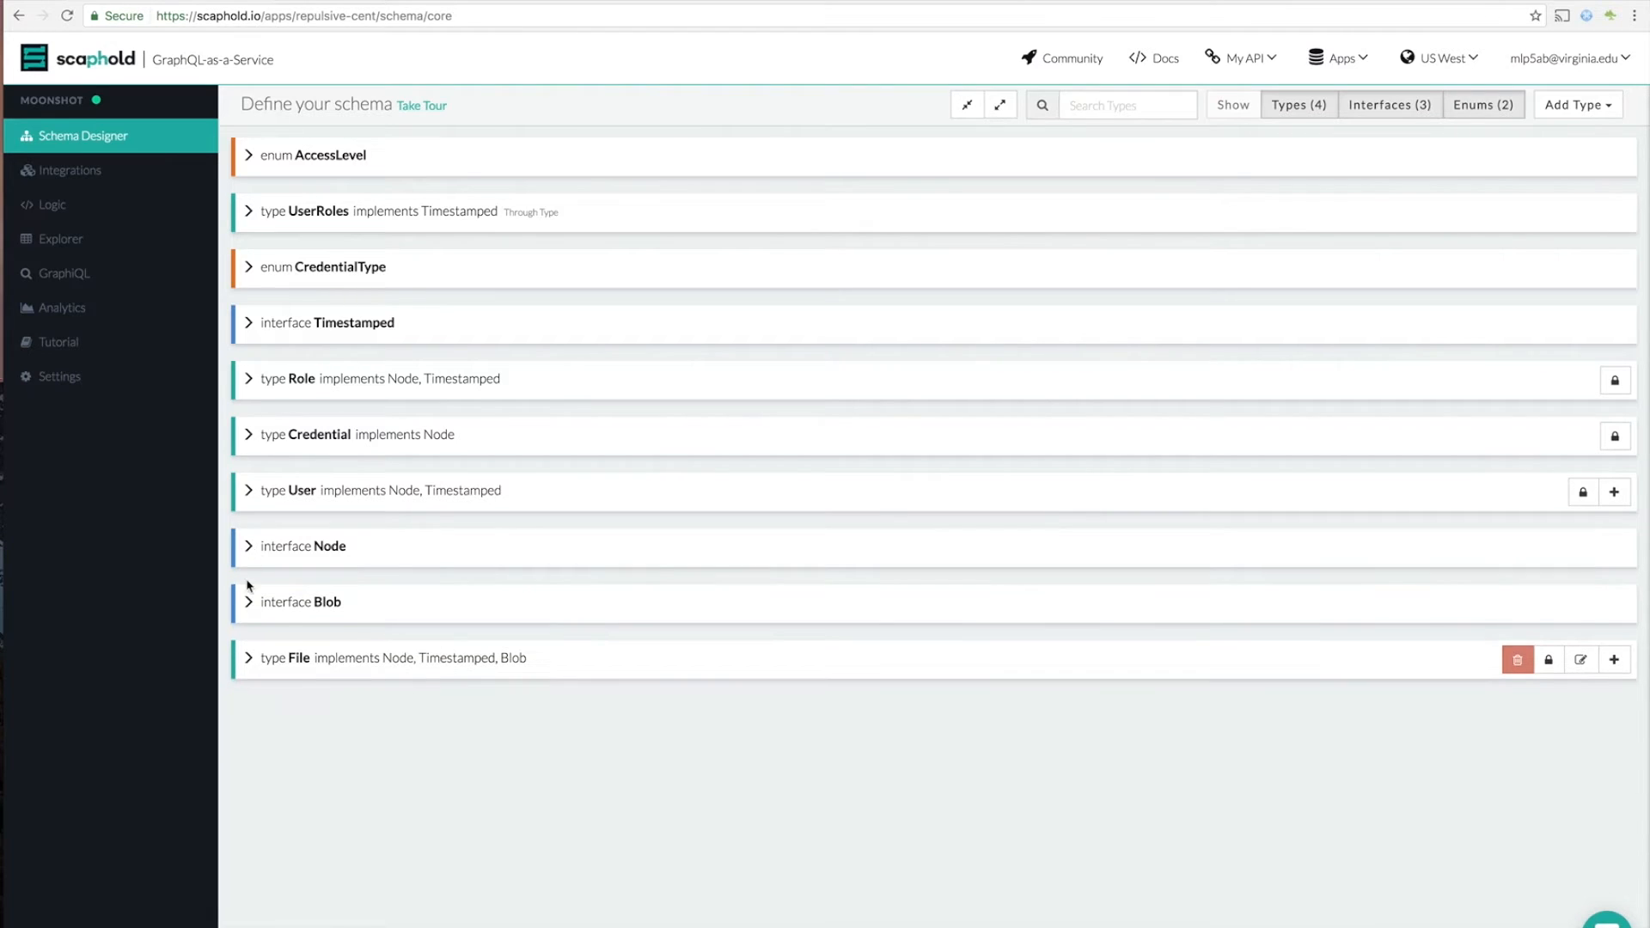
Review the Blob interface's fields, then expand the File type to show its fields.
left_click(250, 602)
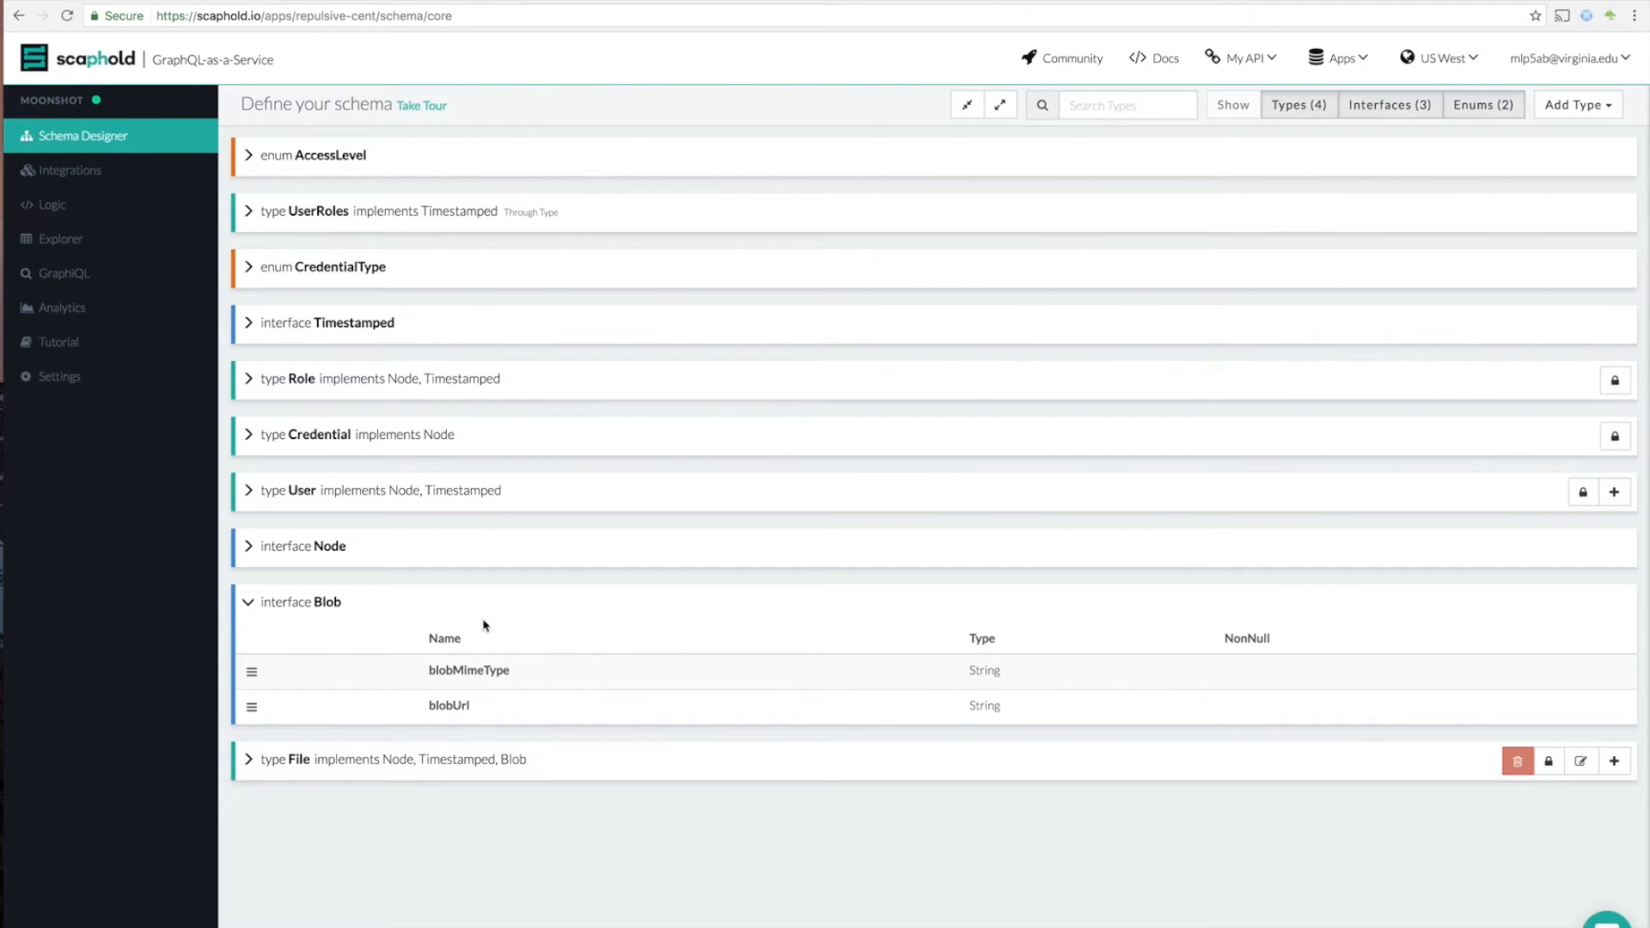
left_click(250, 604)
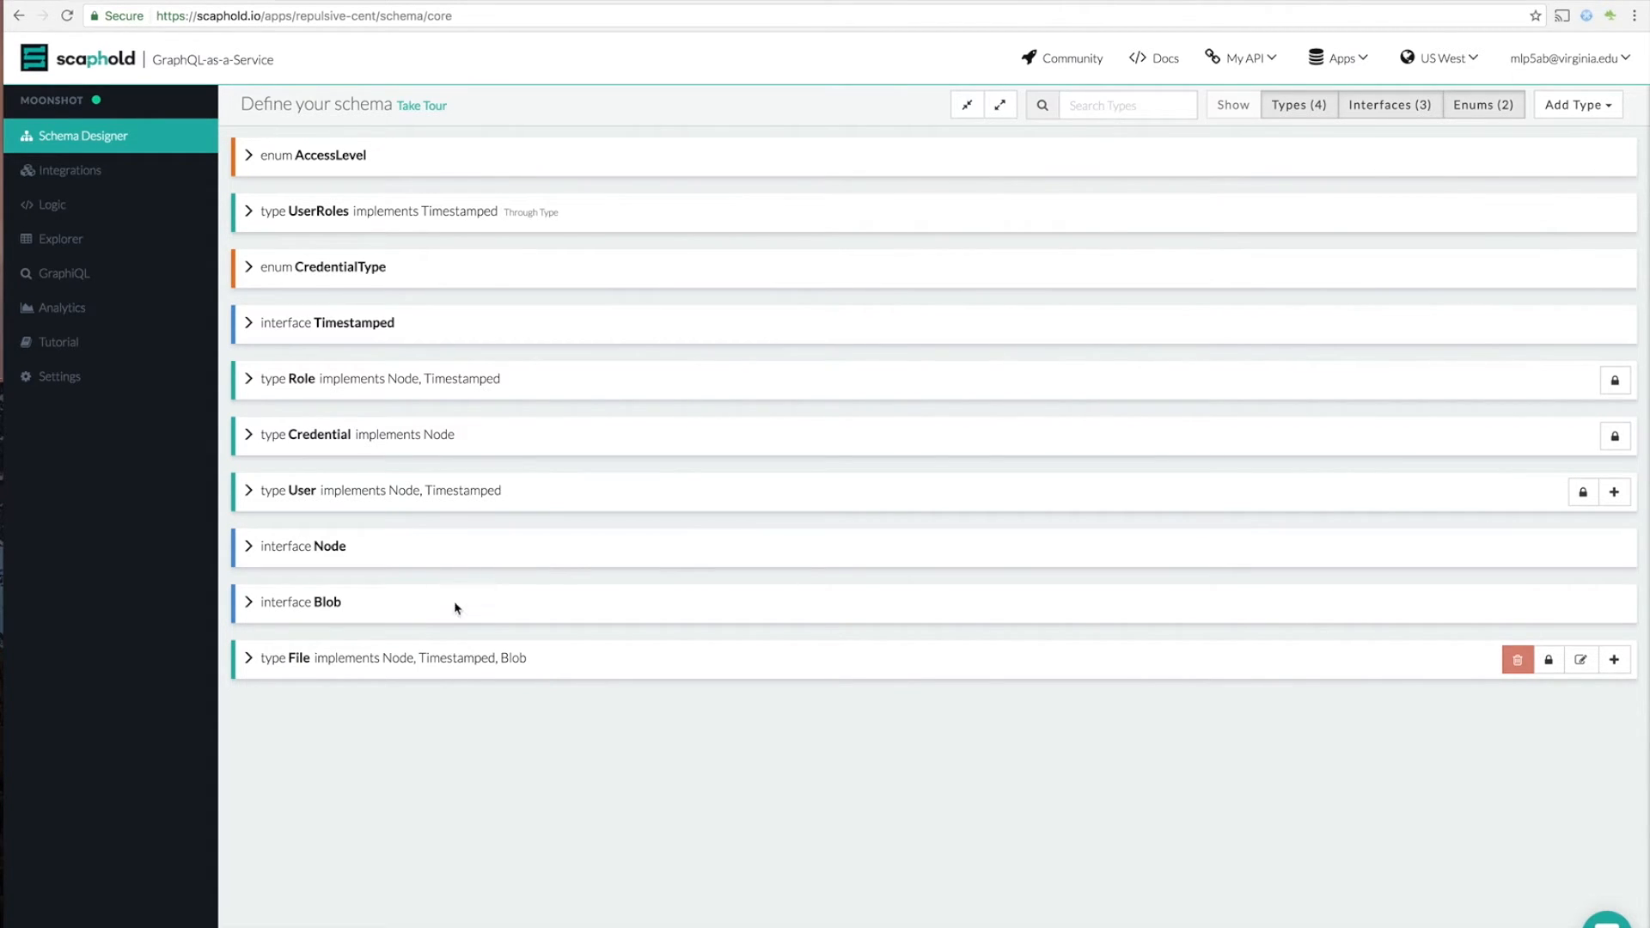
left_click(248, 659)
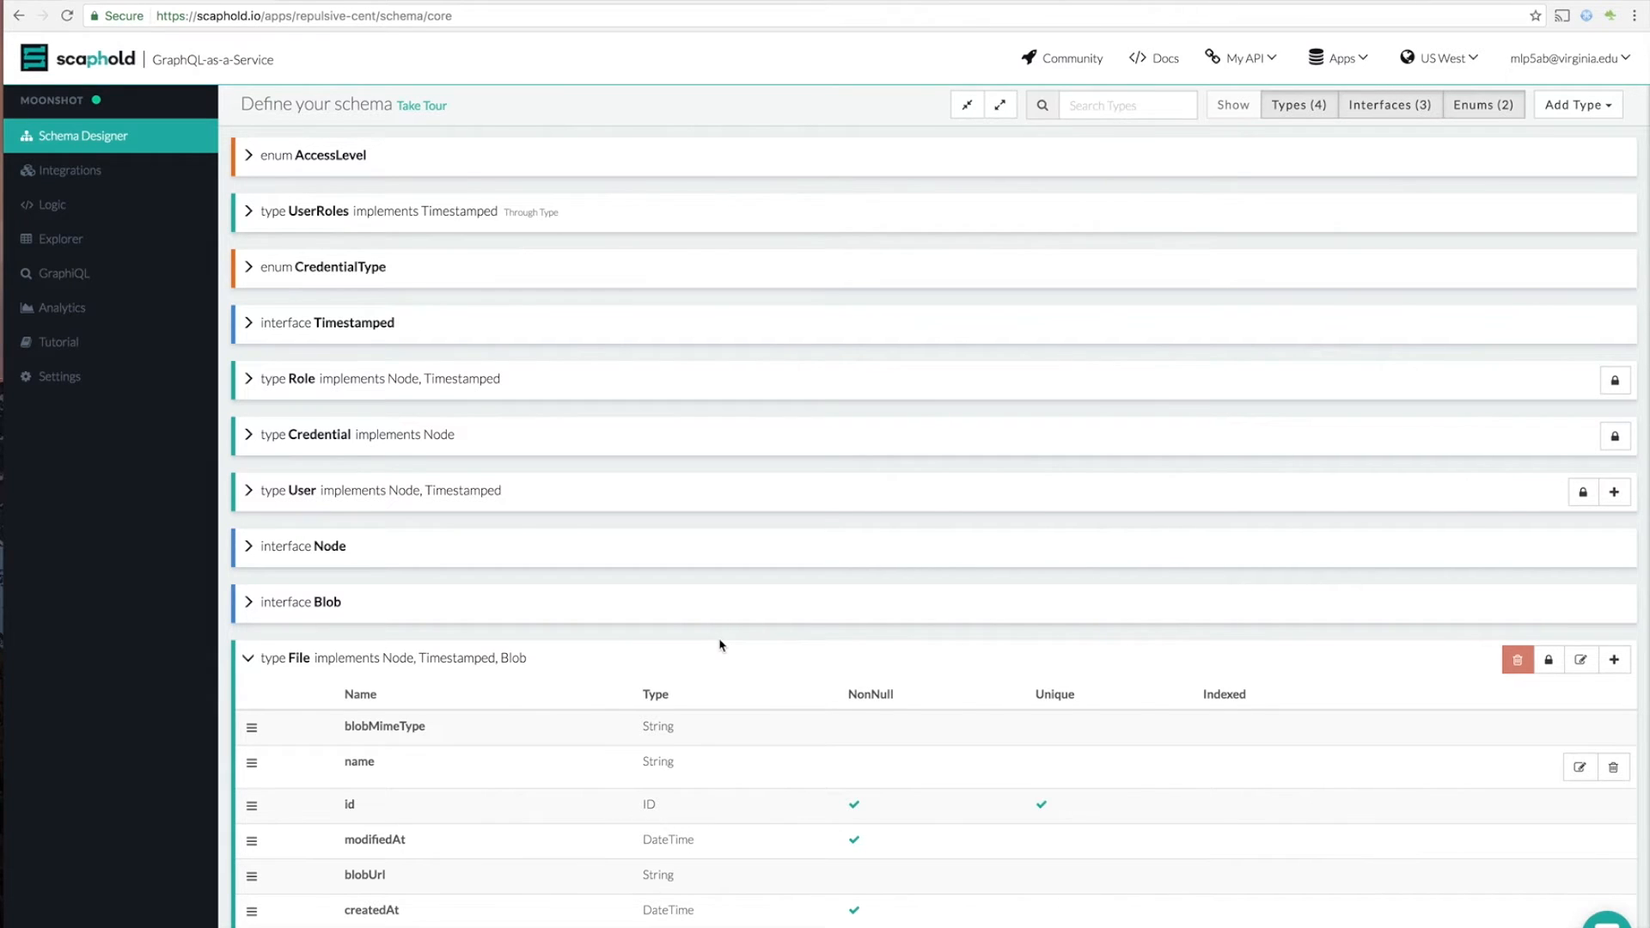
Collapse File and review the AccessLevel enum's values.
left_click(249, 659)
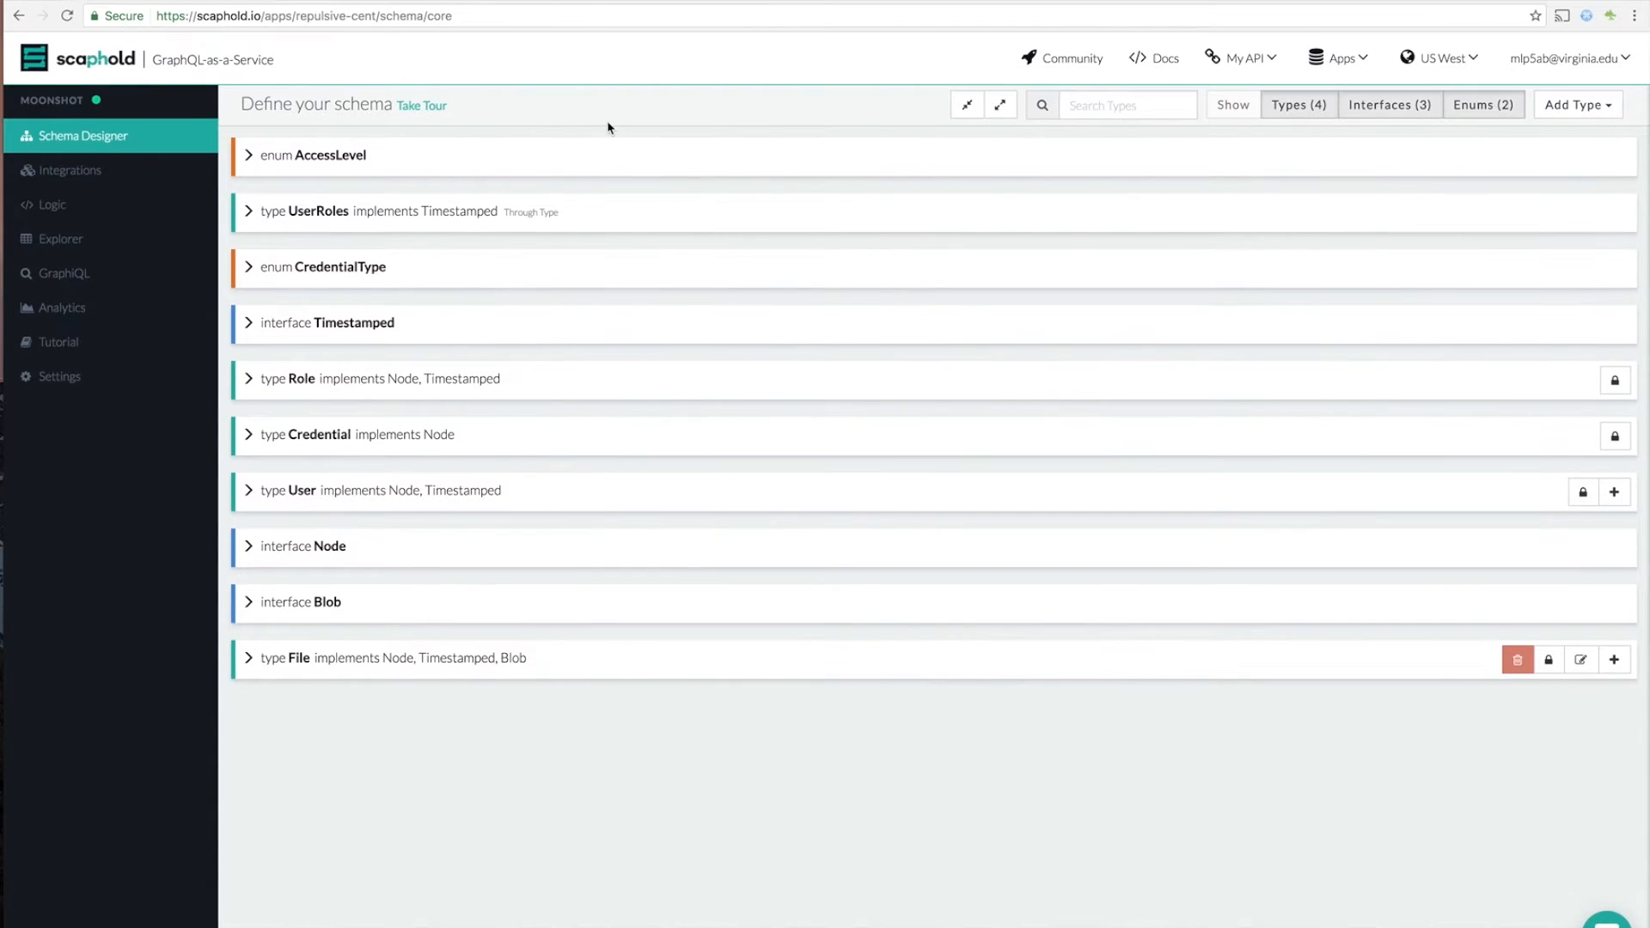
left_click(249, 154)
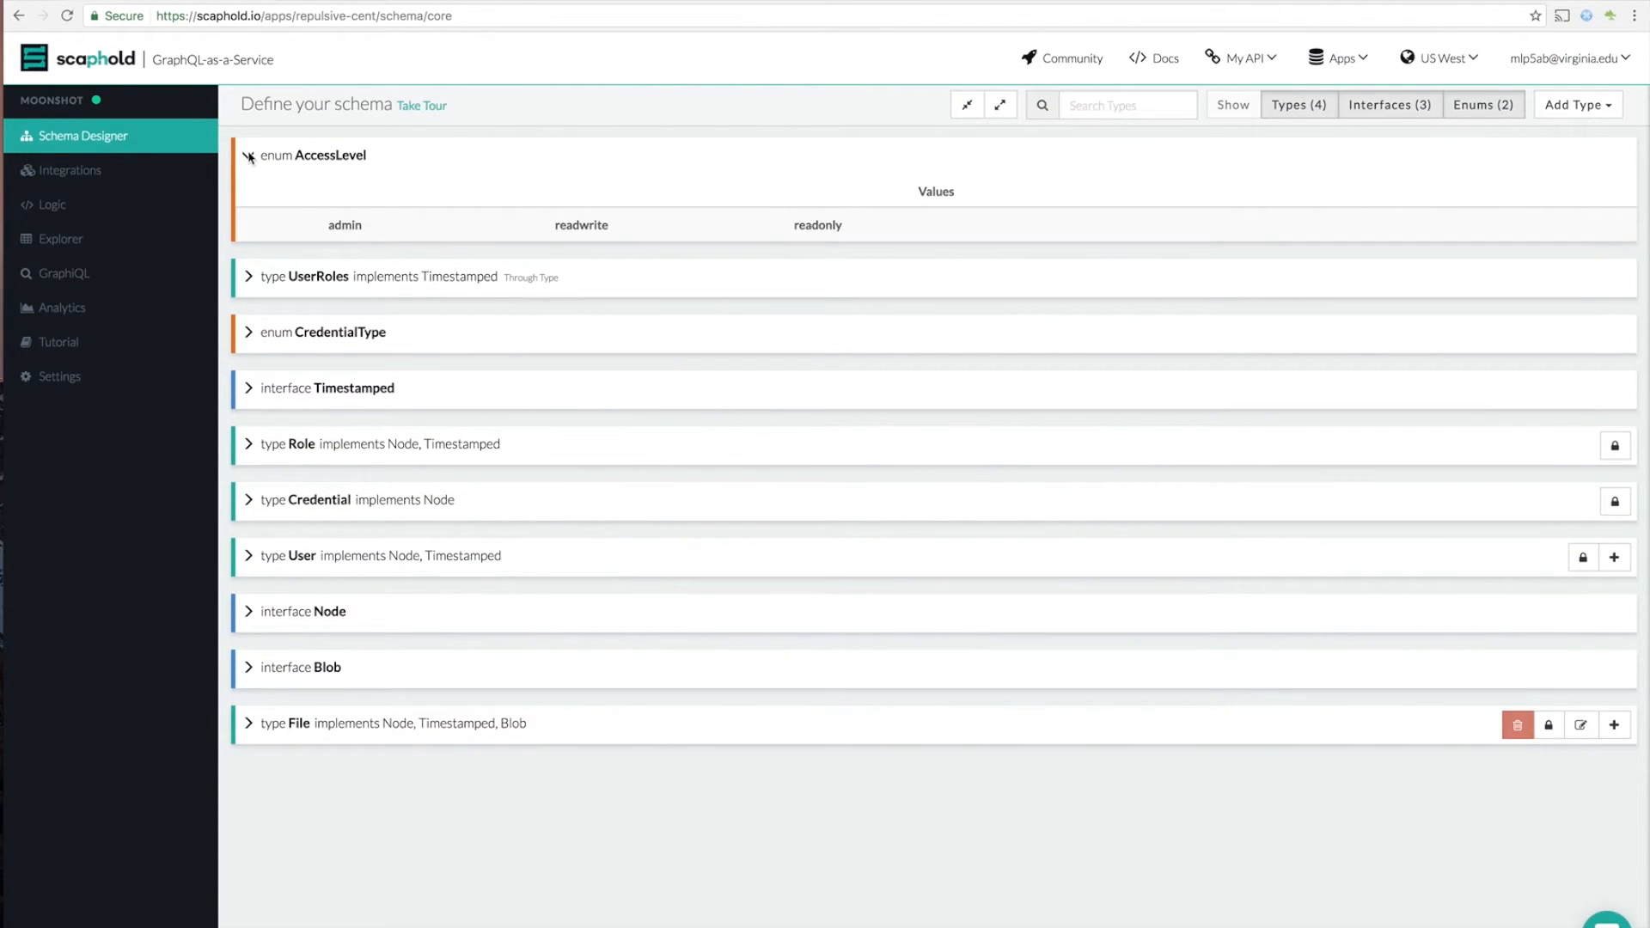
left_click(249, 156)
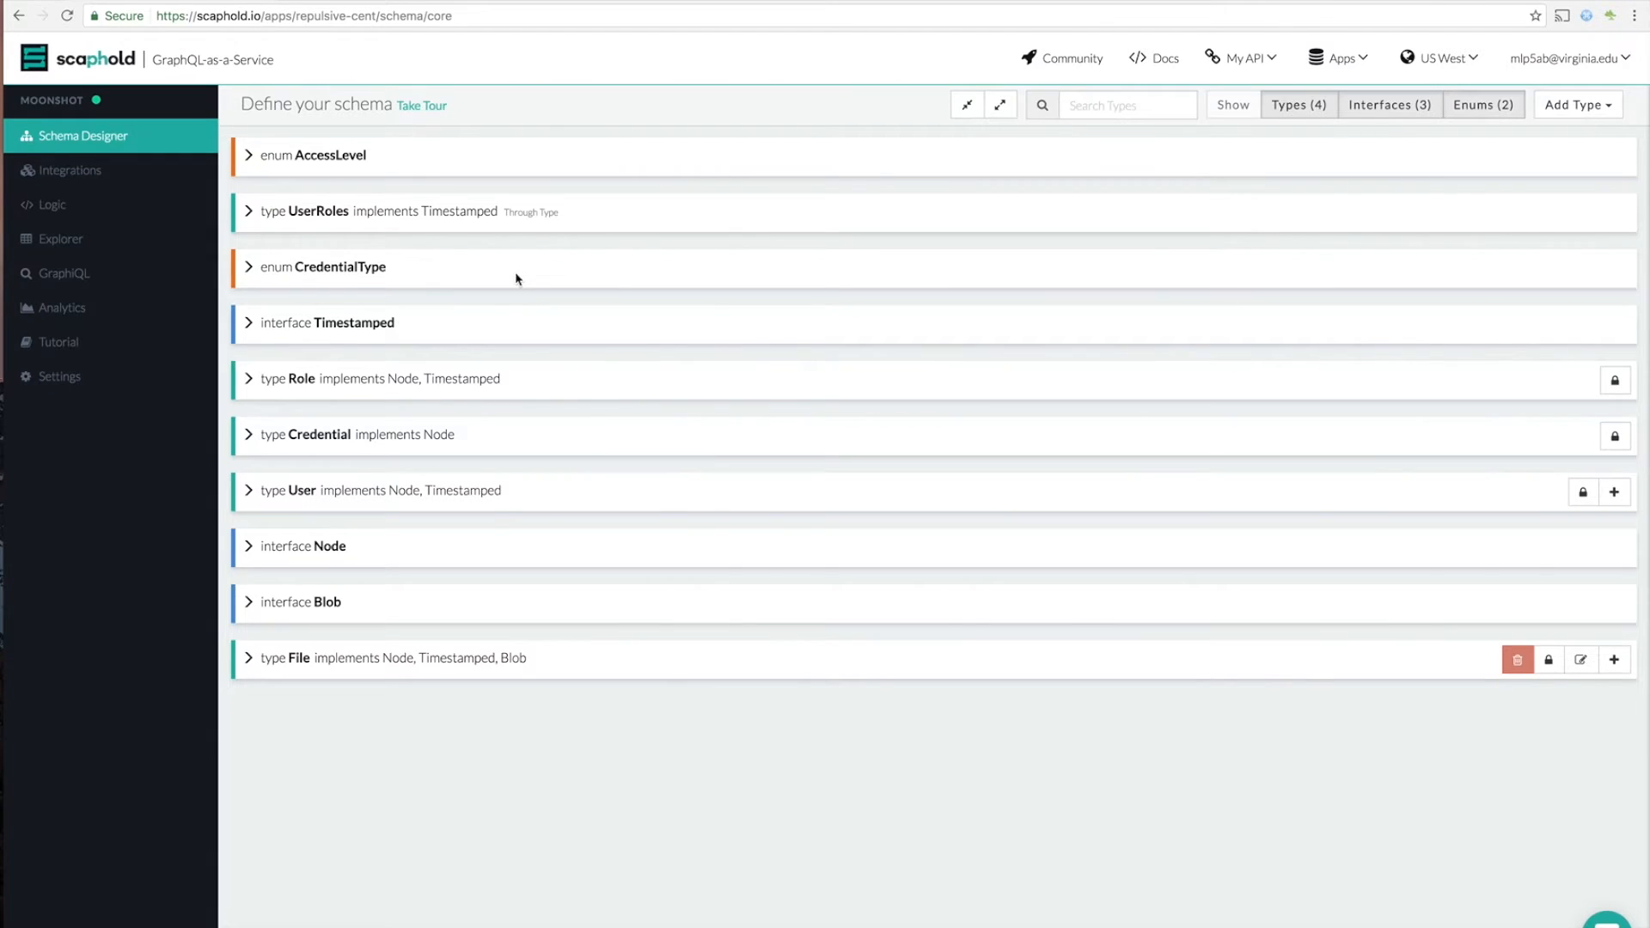
Review the Timestamped interface's createdAt and modifiedAt fields, then expand every schema type.
left_click(256, 324)
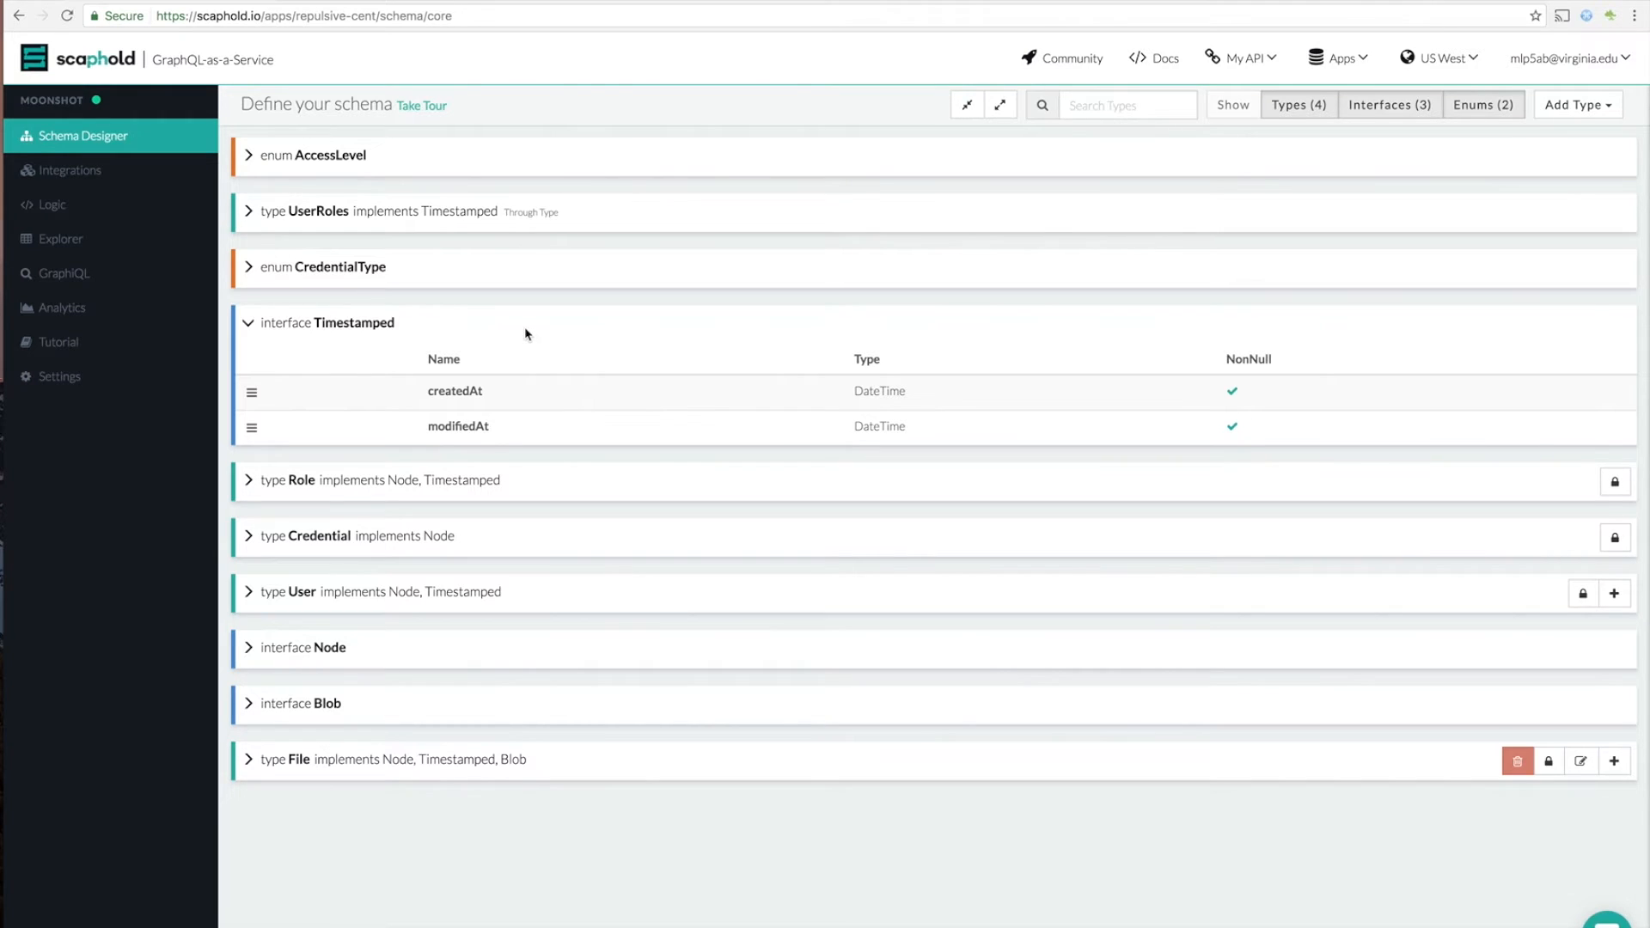
left_click(249, 322)
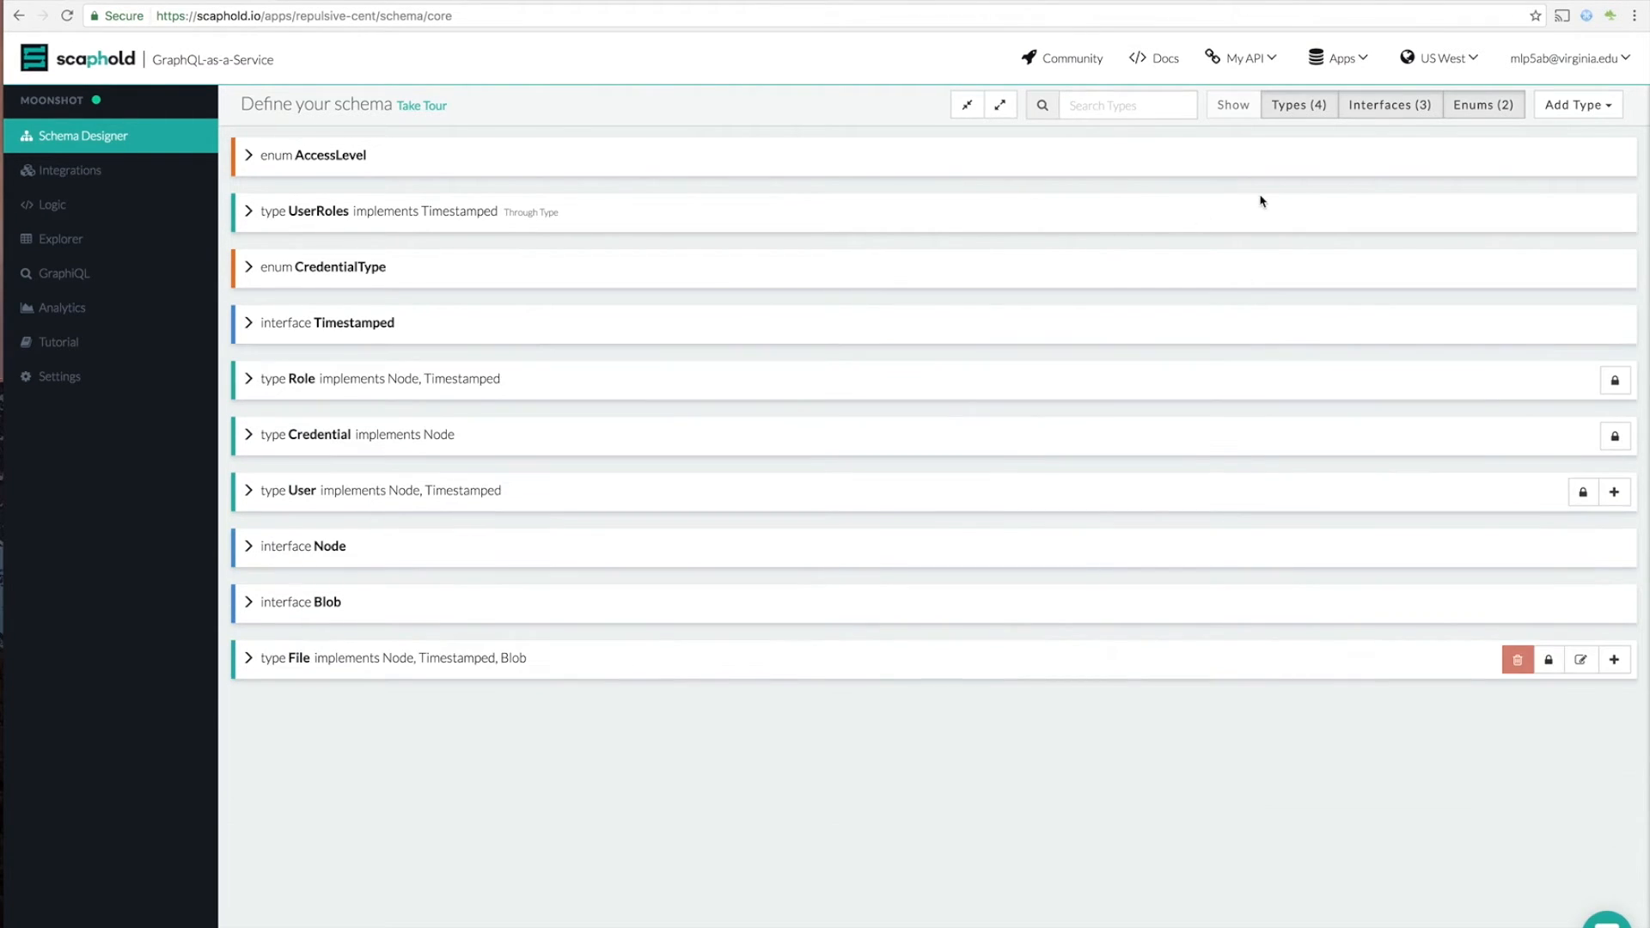
left_click(967, 105)
left_click(1002, 104)
left_click(967, 105)
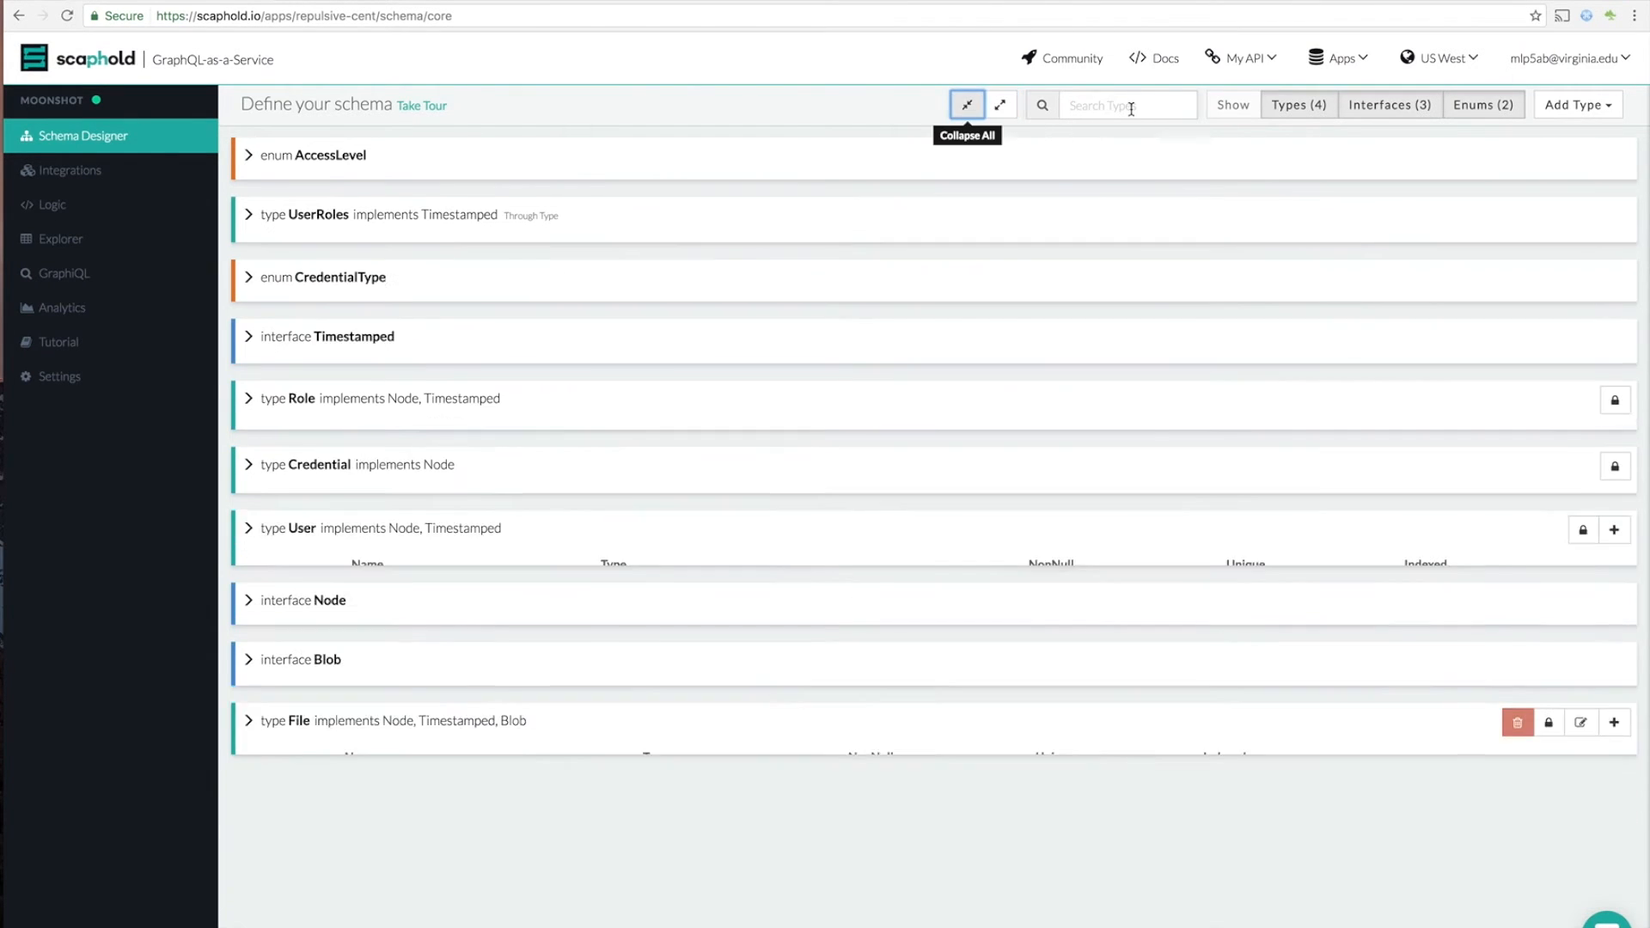
left_click(1130, 106)
type("User")
key("BackSpace")
key("BackSpace")
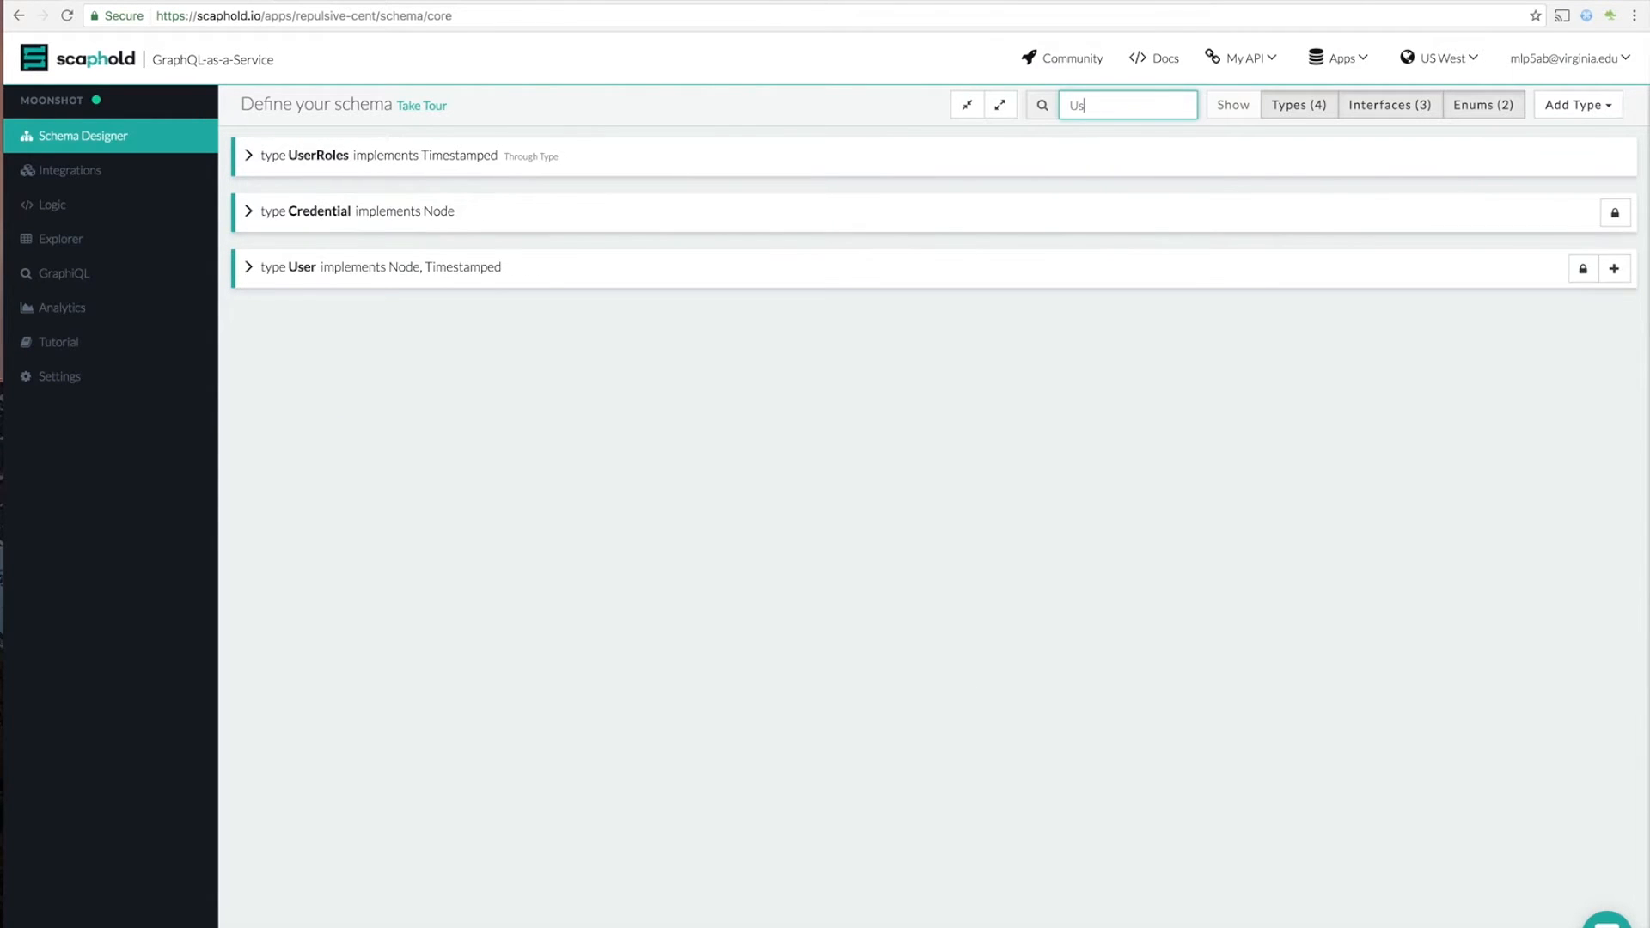
key("BackSpace")
key("BackSpace")
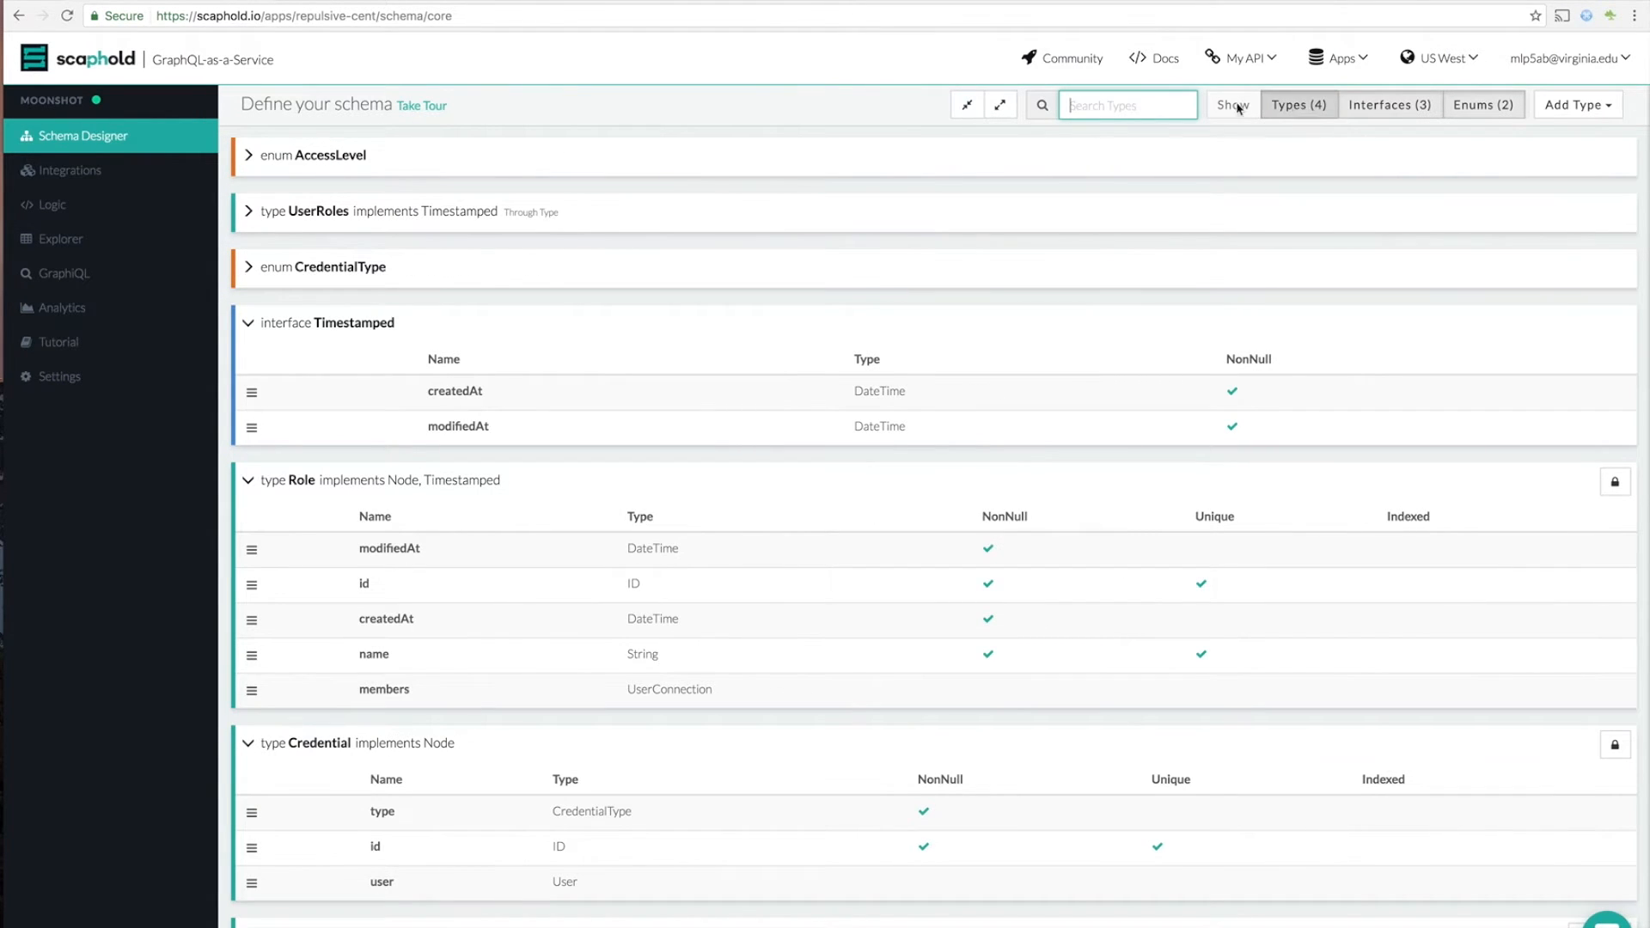
left_click(1299, 107)
left_click(1299, 106)
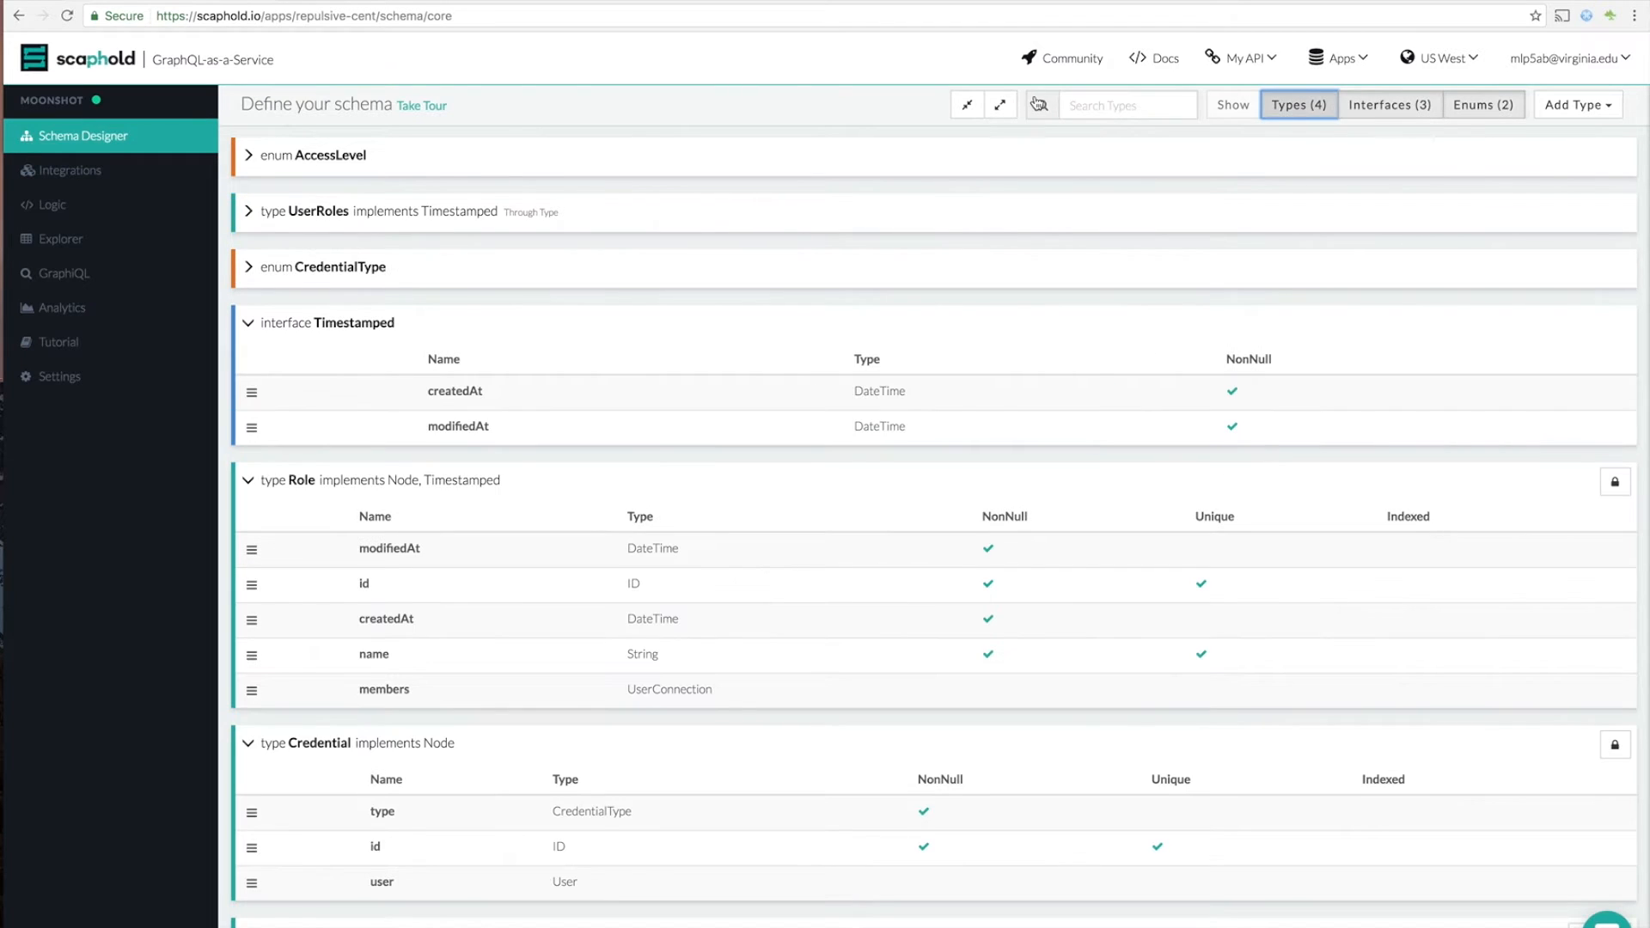
left_click(967, 105)
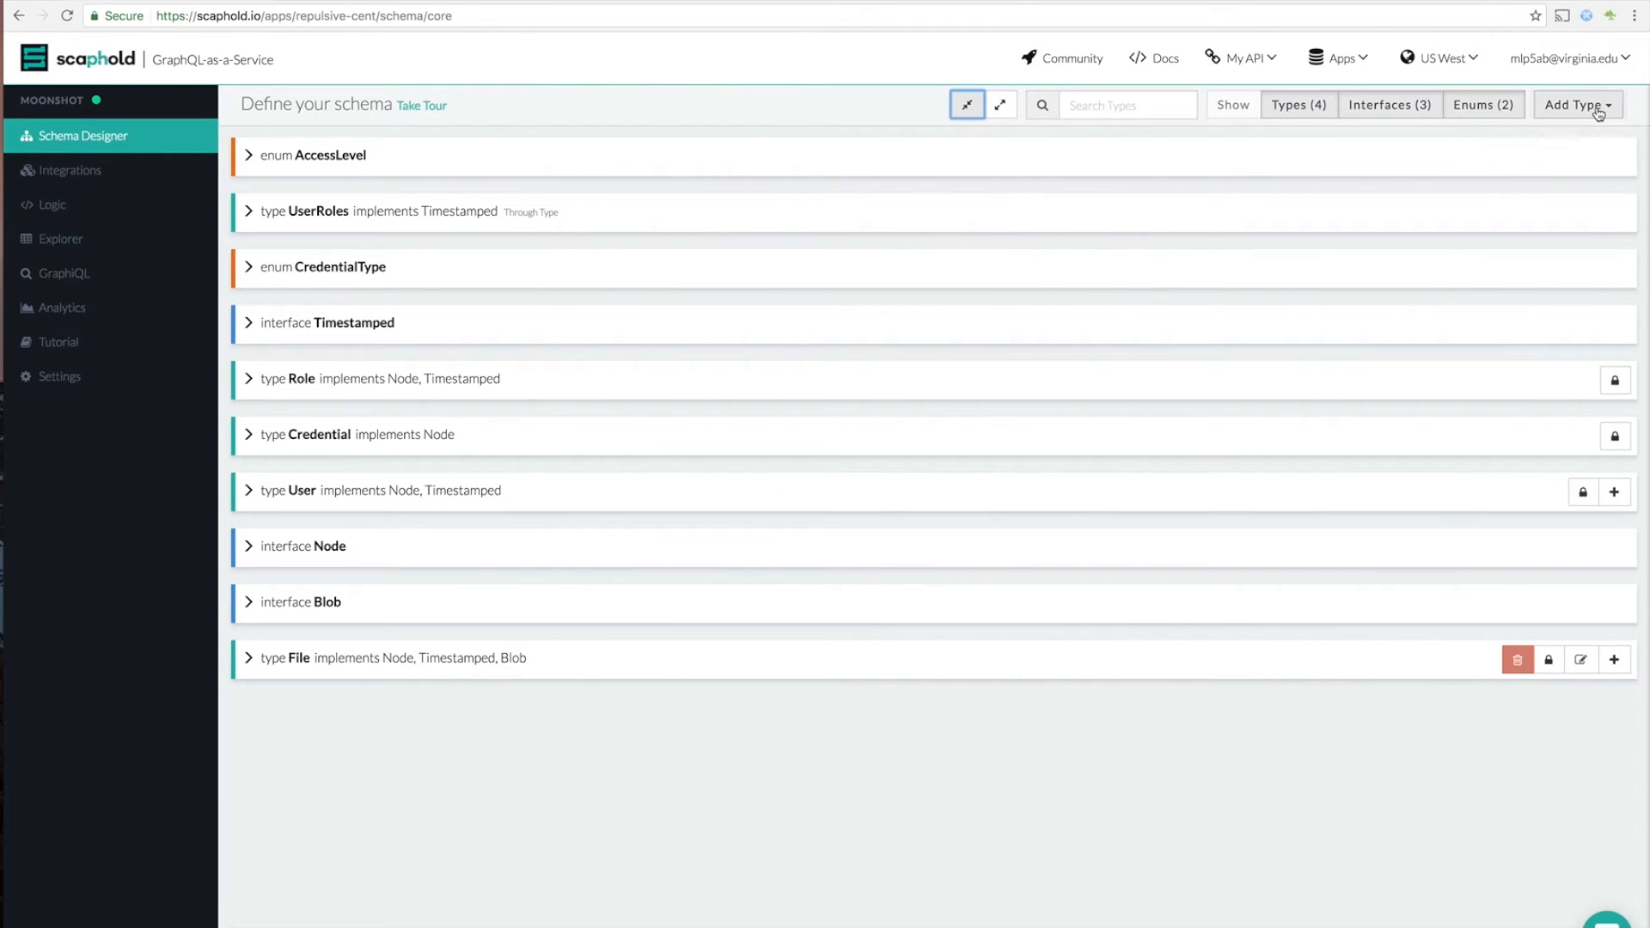
left_click(1576, 105)
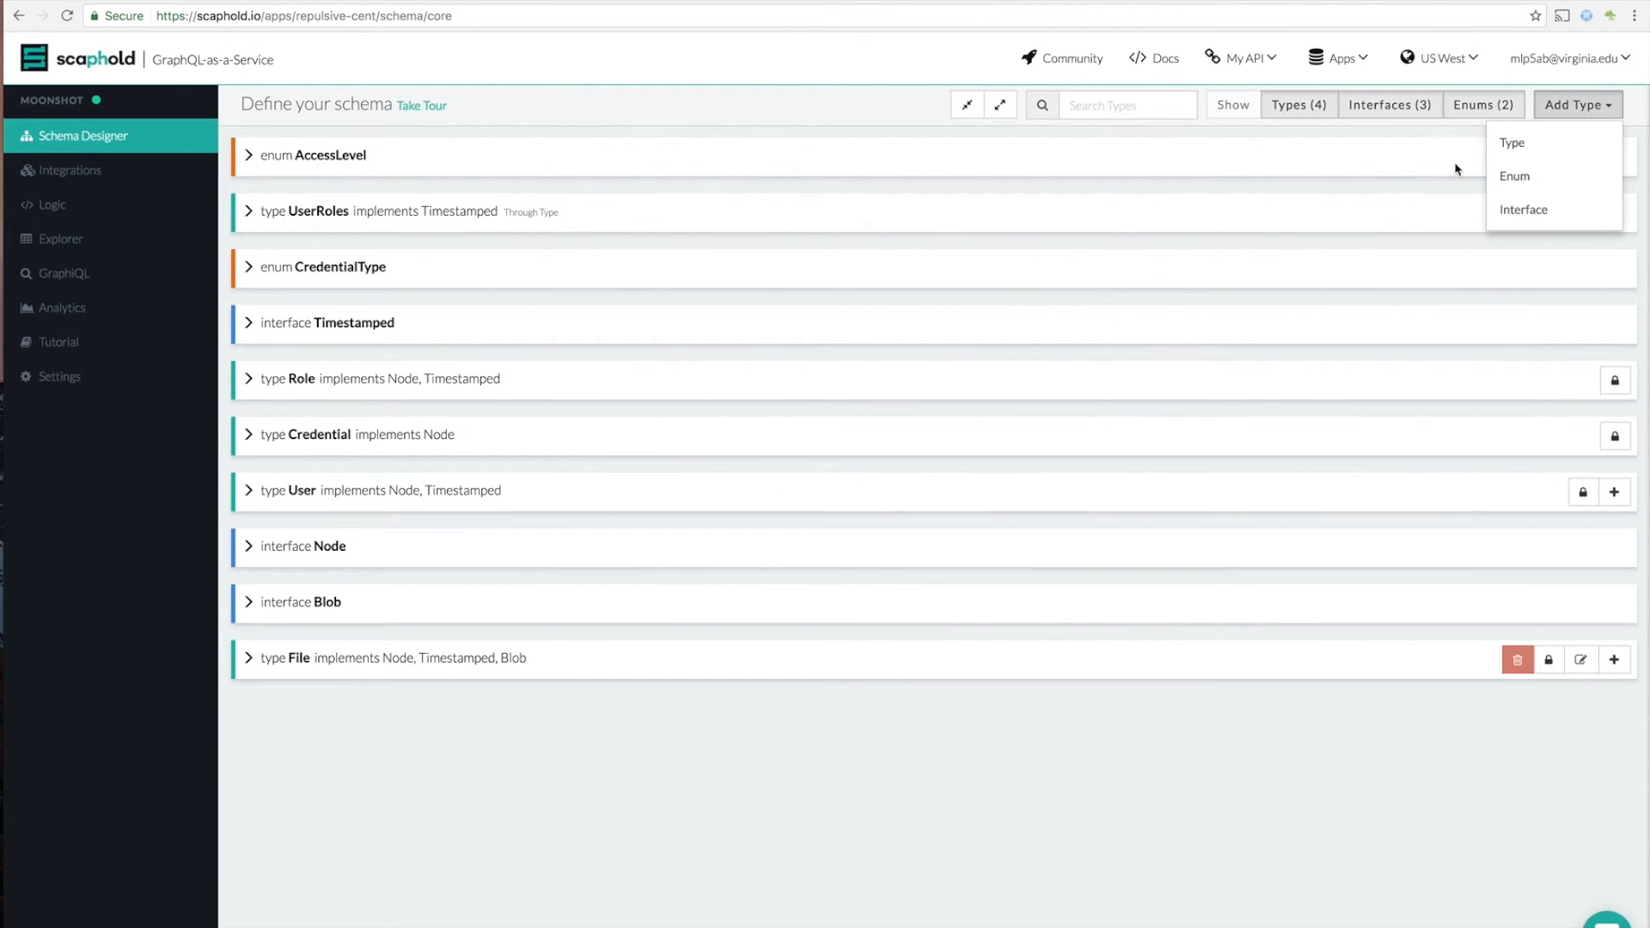
Create the Flyable interface with a non-null Int field numberOfWings.
left_click(1511, 211)
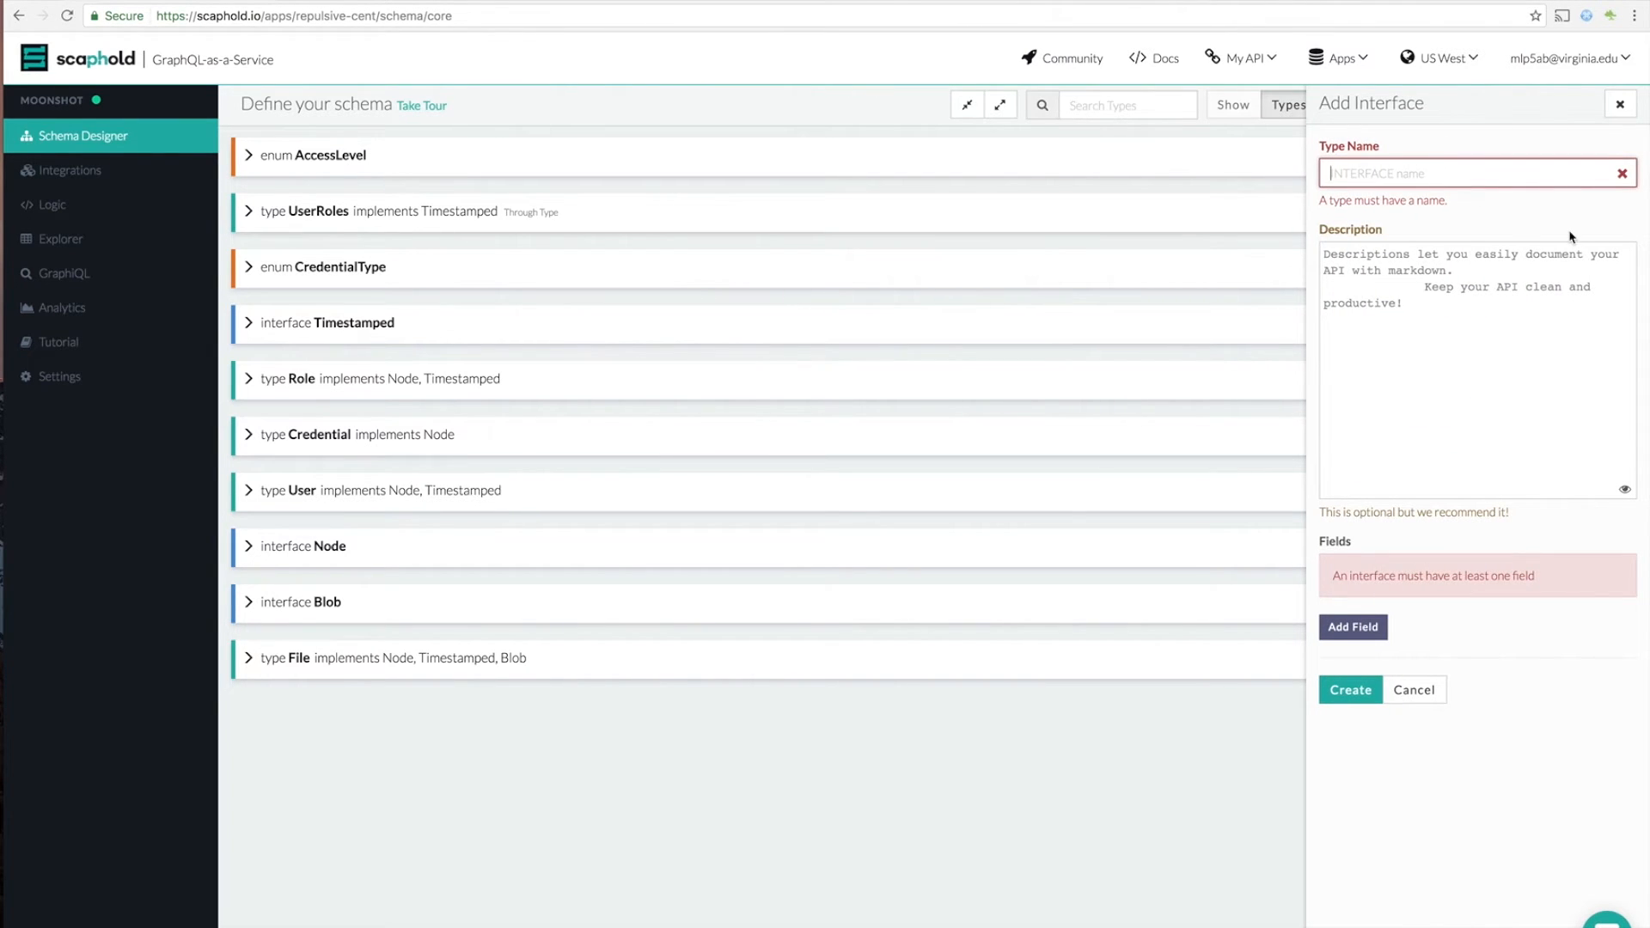
type("Flyable")
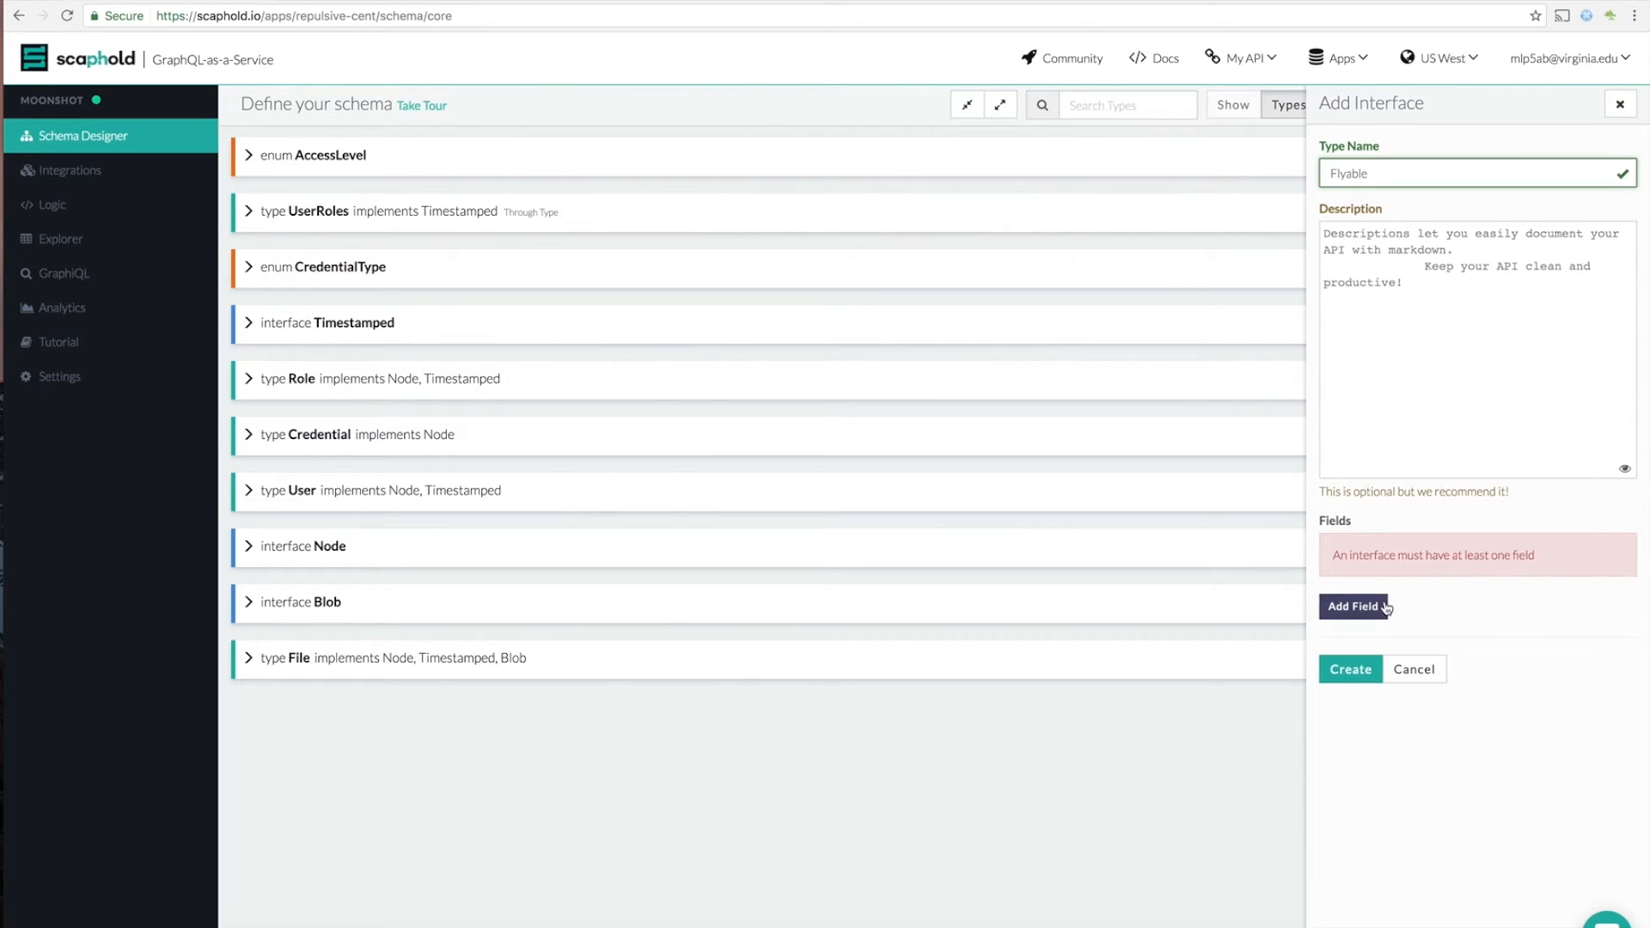
left_click(1357, 607)
type("number")
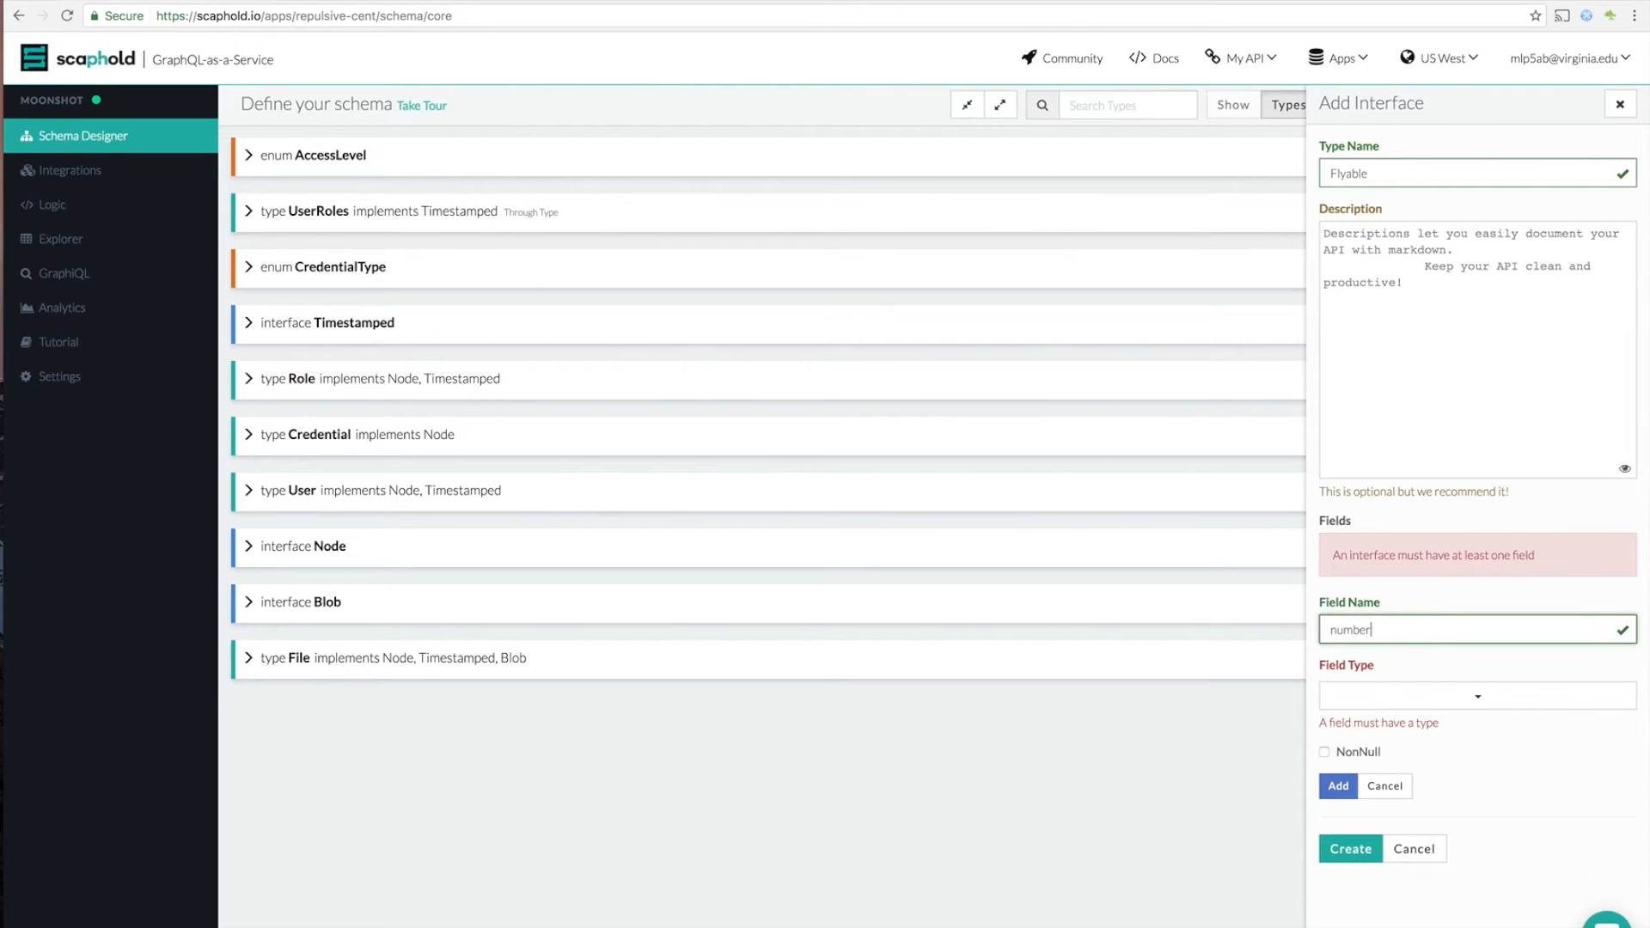
type("OfWings")
left_click(1410, 697)
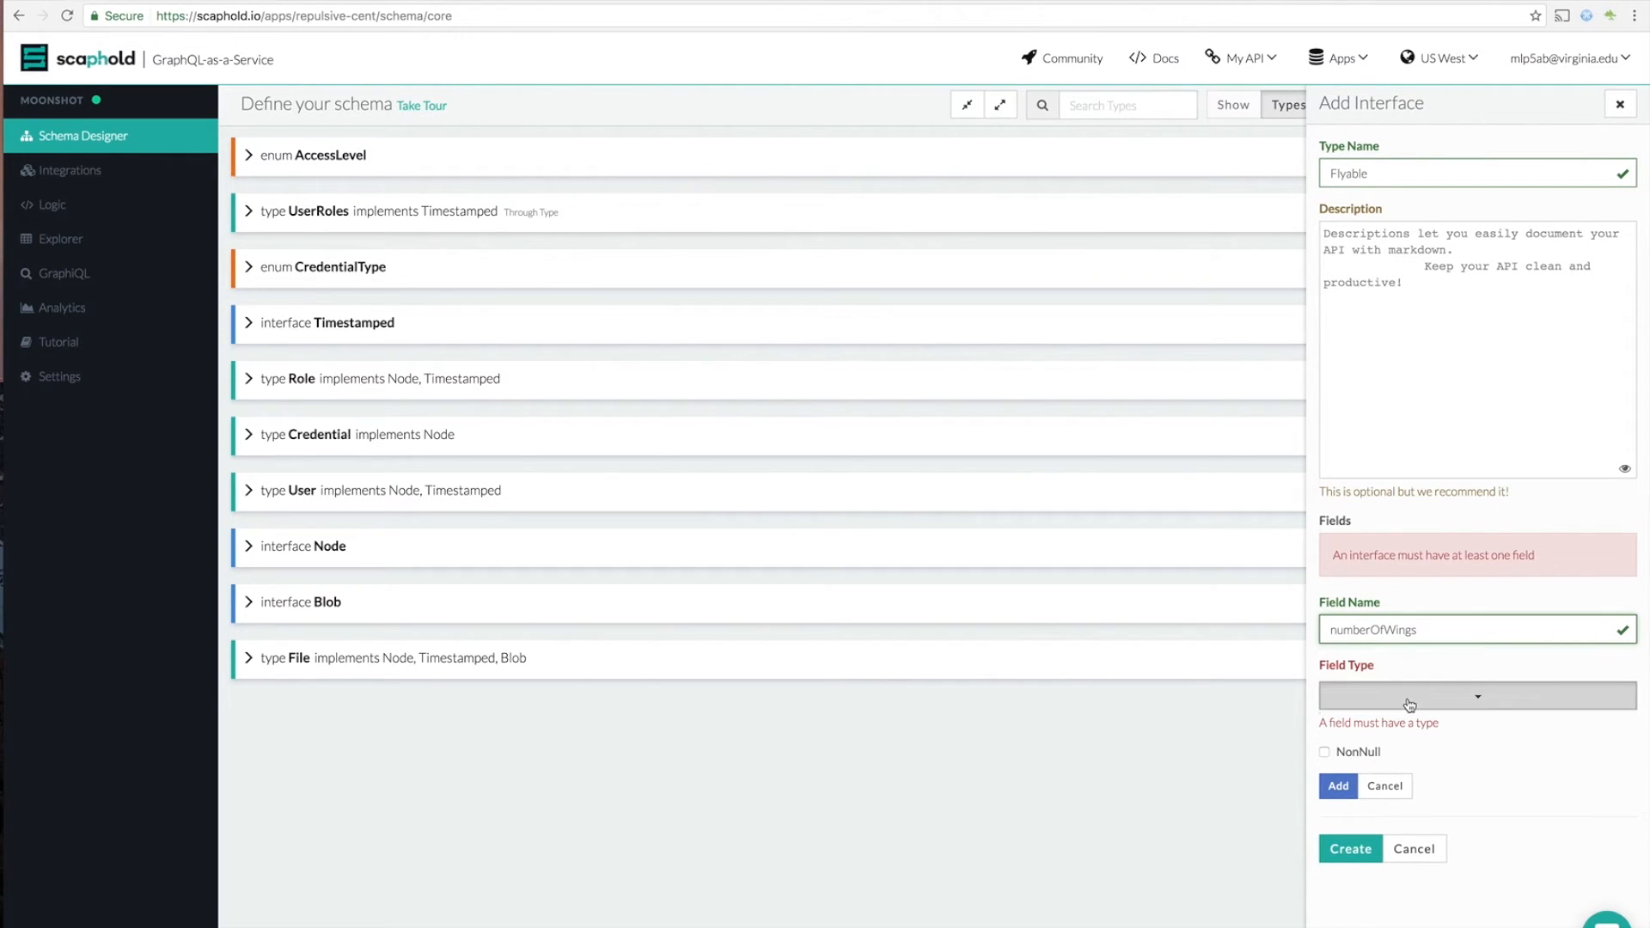
left_click(1372, 826)
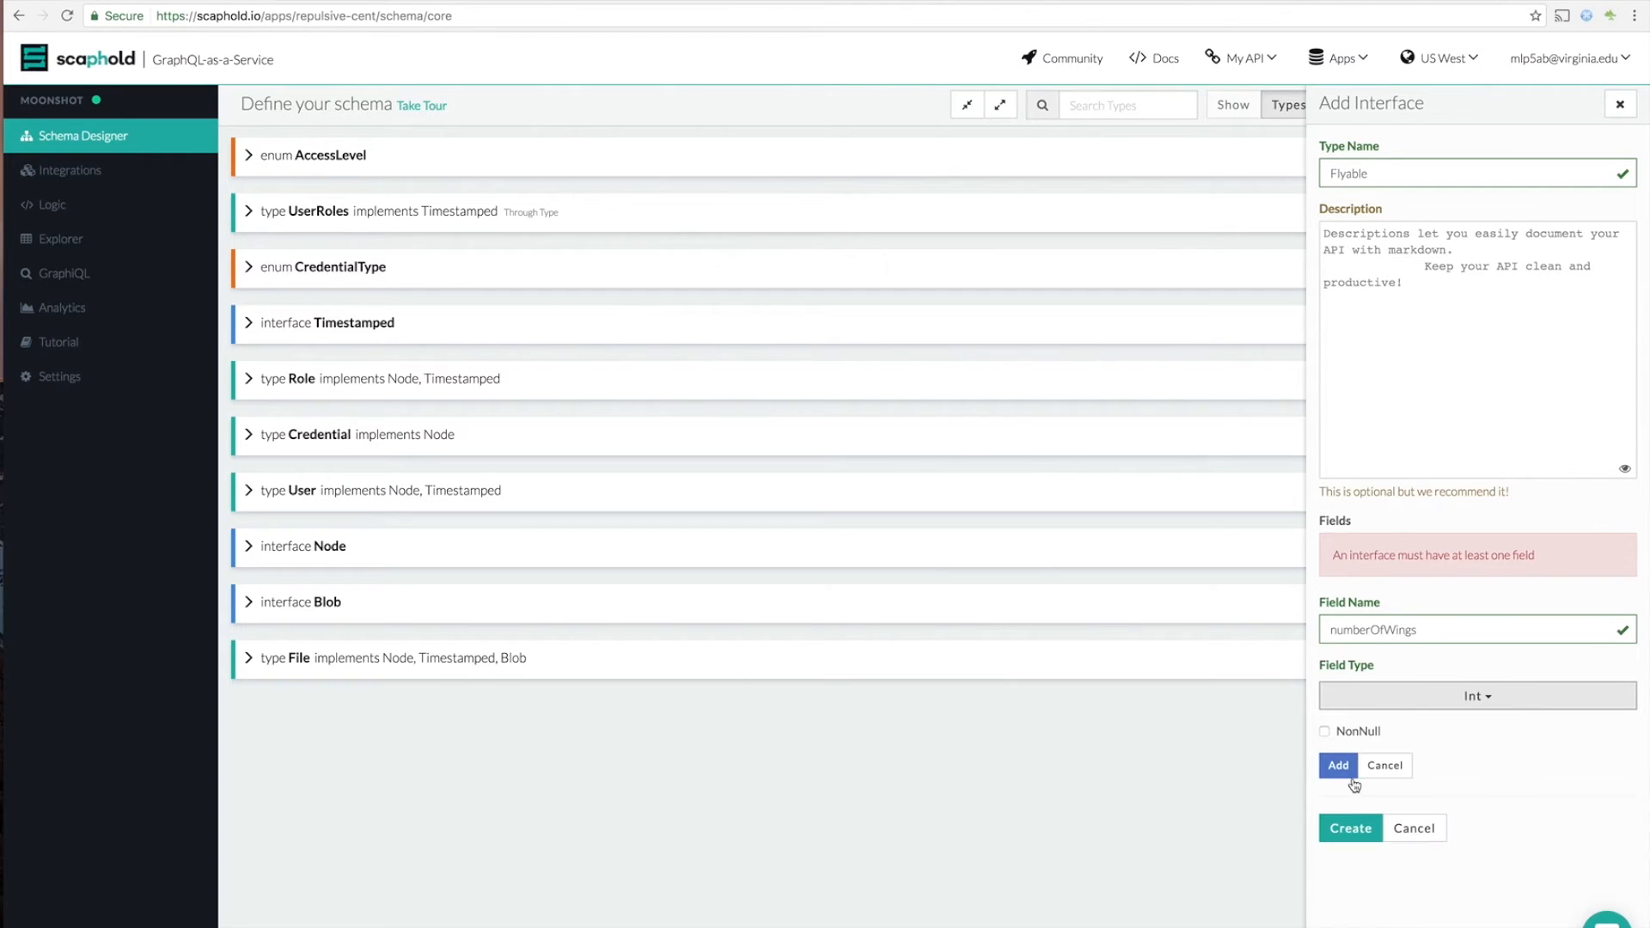
left_click(1326, 731)
left_click(1338, 764)
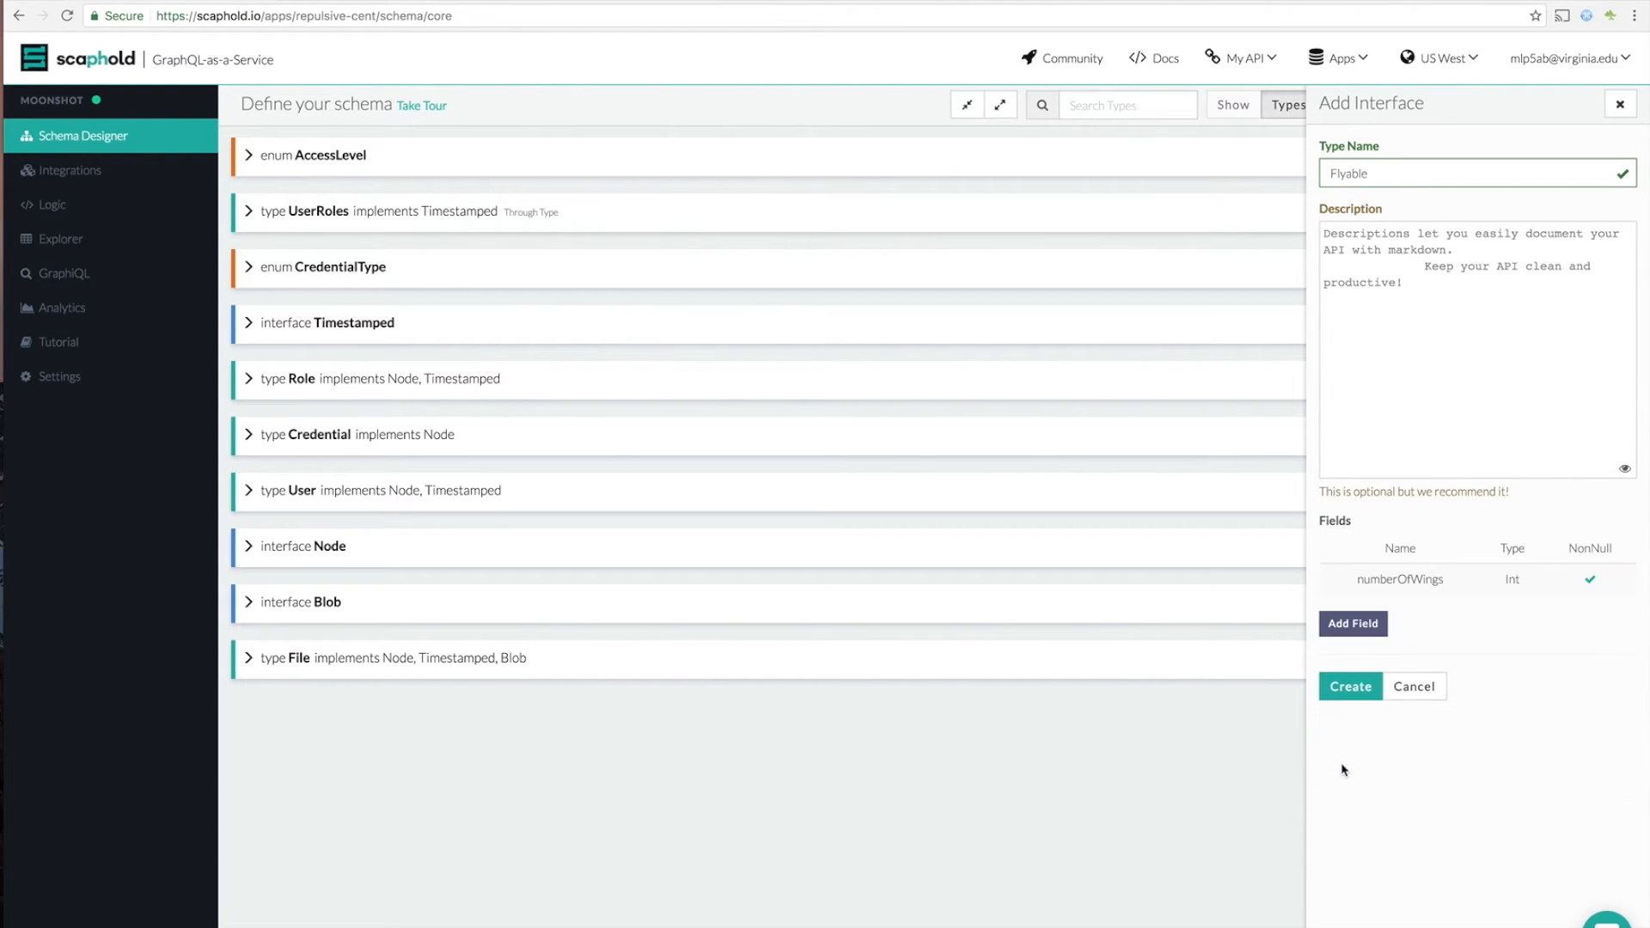
left_click(1351, 686)
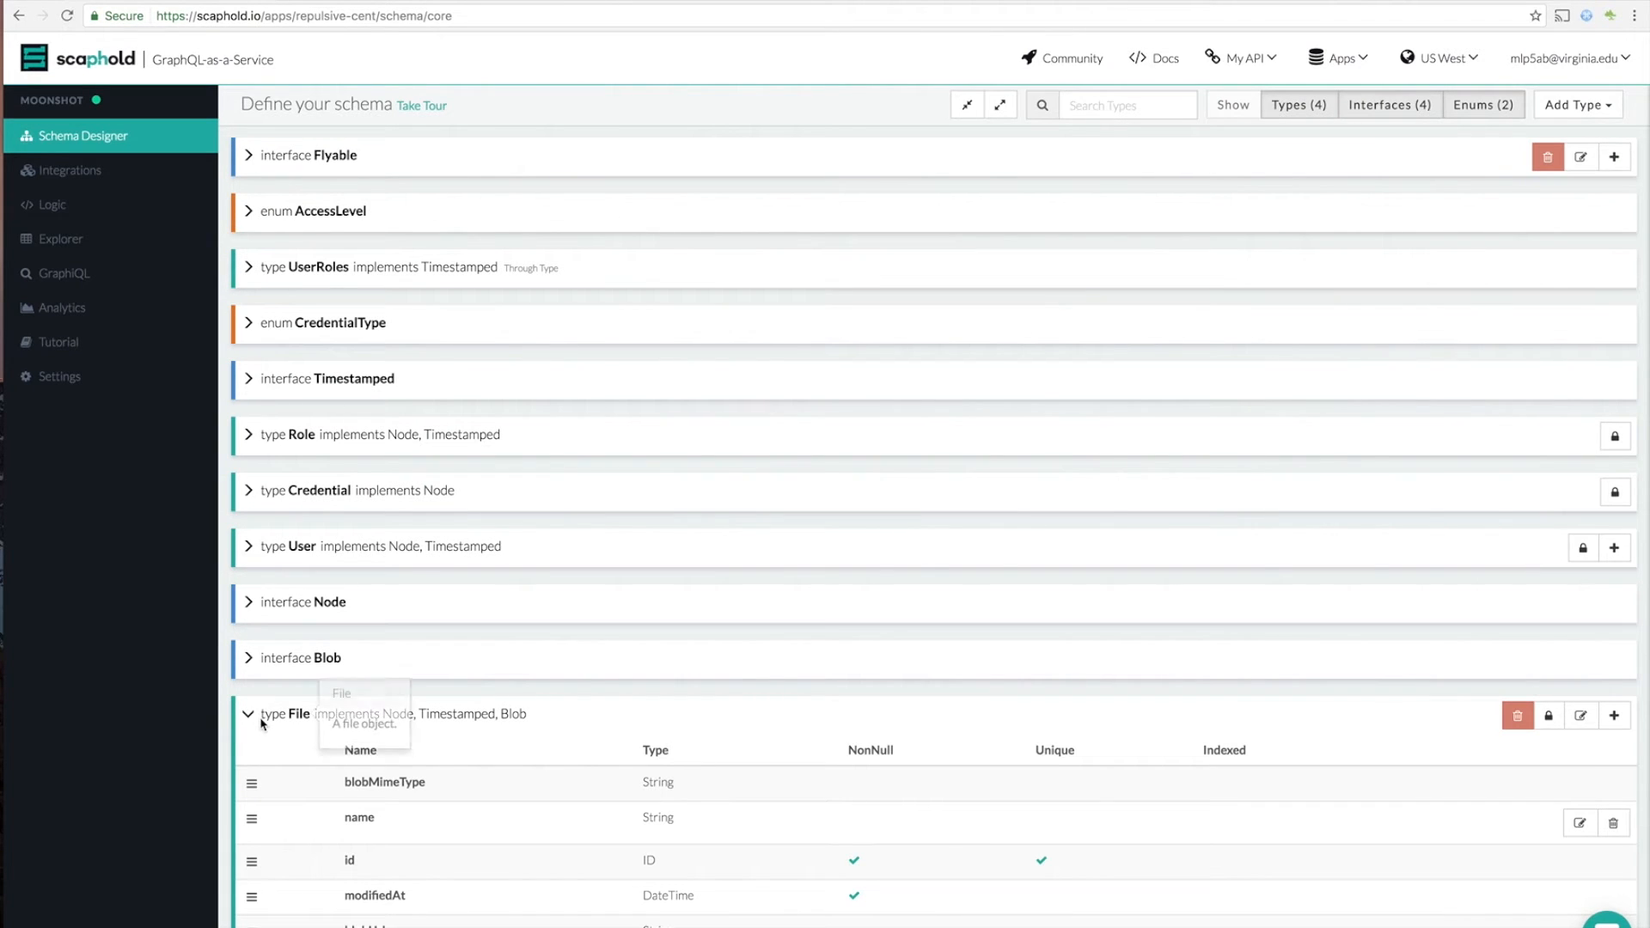
Collapse File, confirm Flyable's single numberOfWings field, and bring up the Add Type choices.
left_click(249, 714)
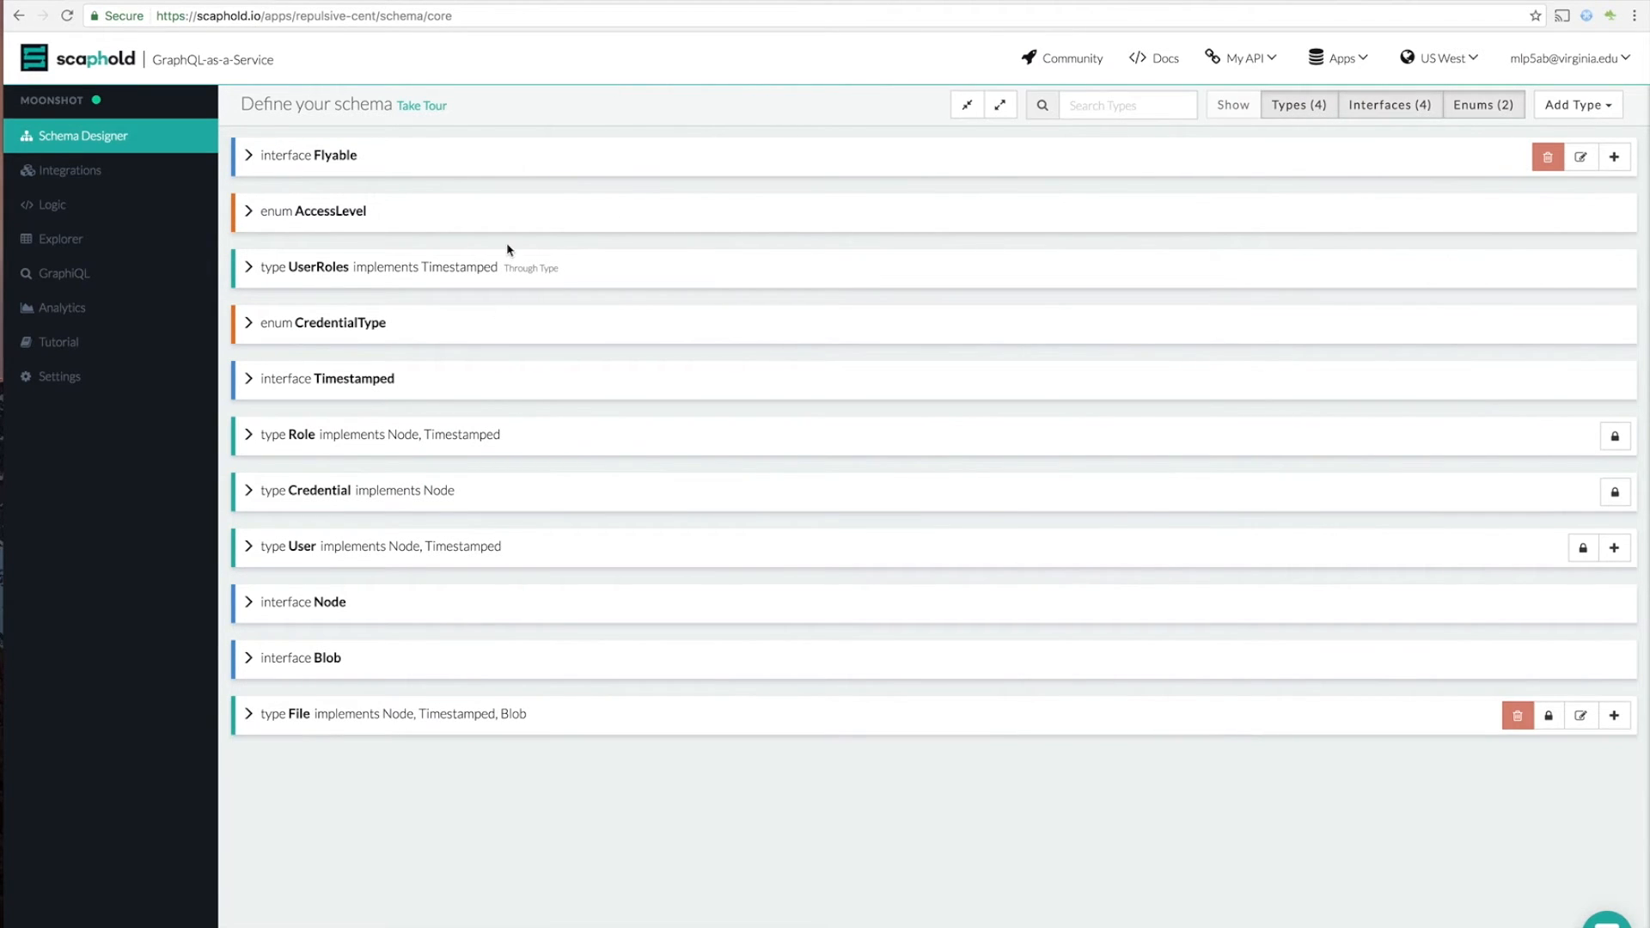
left_click(250, 156)
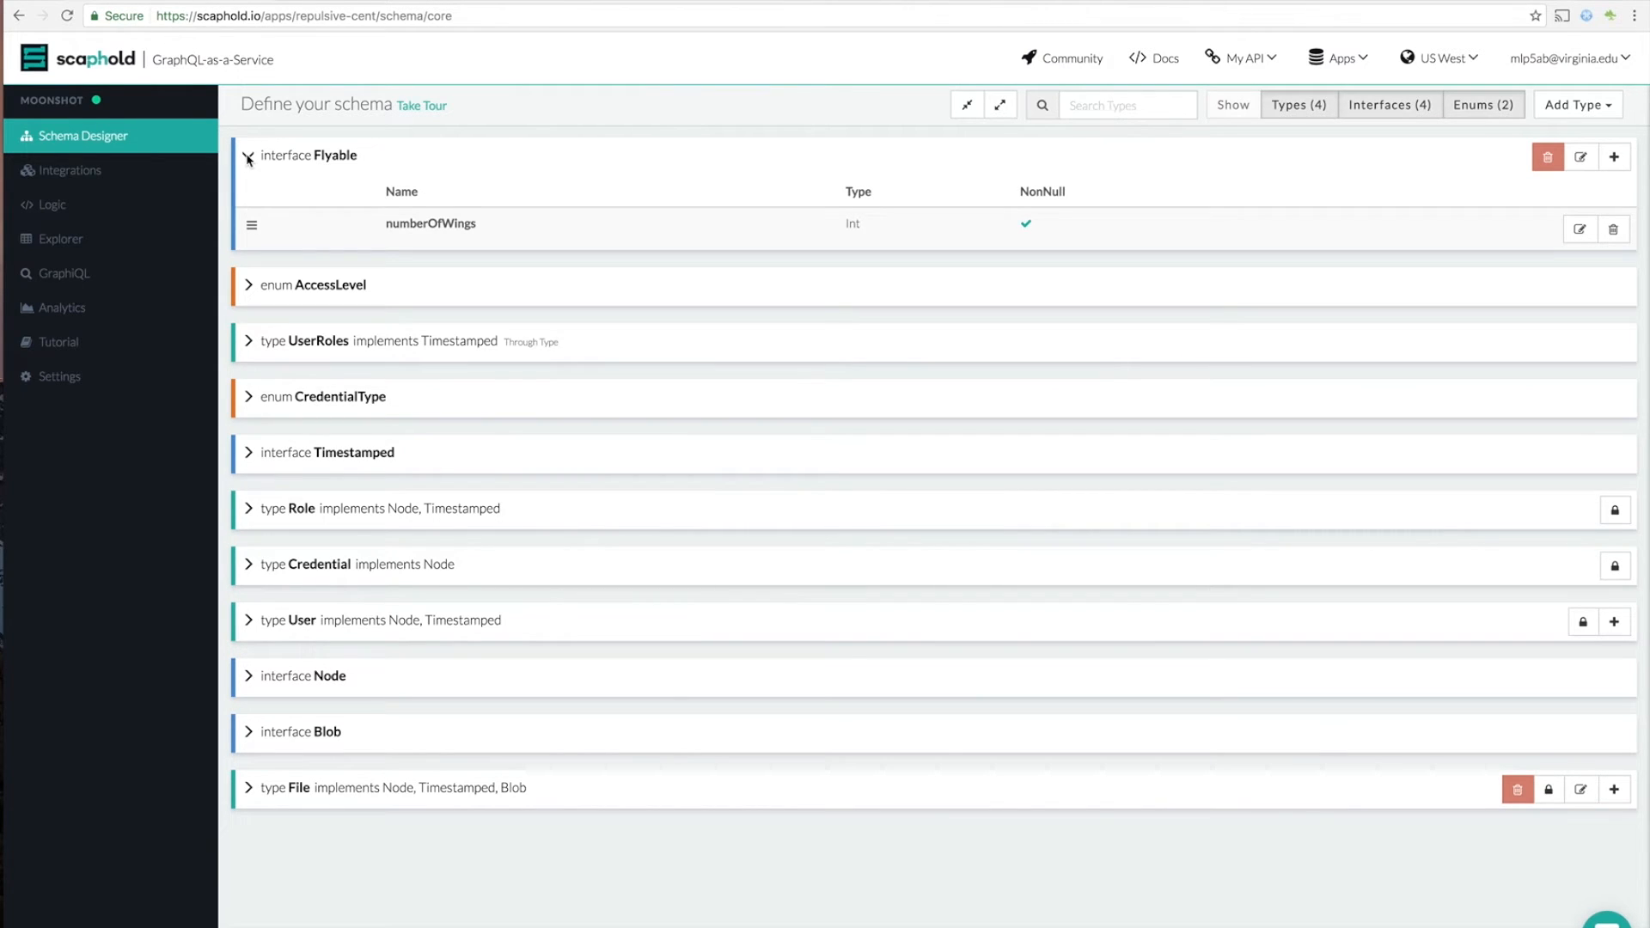
left_click(250, 157)
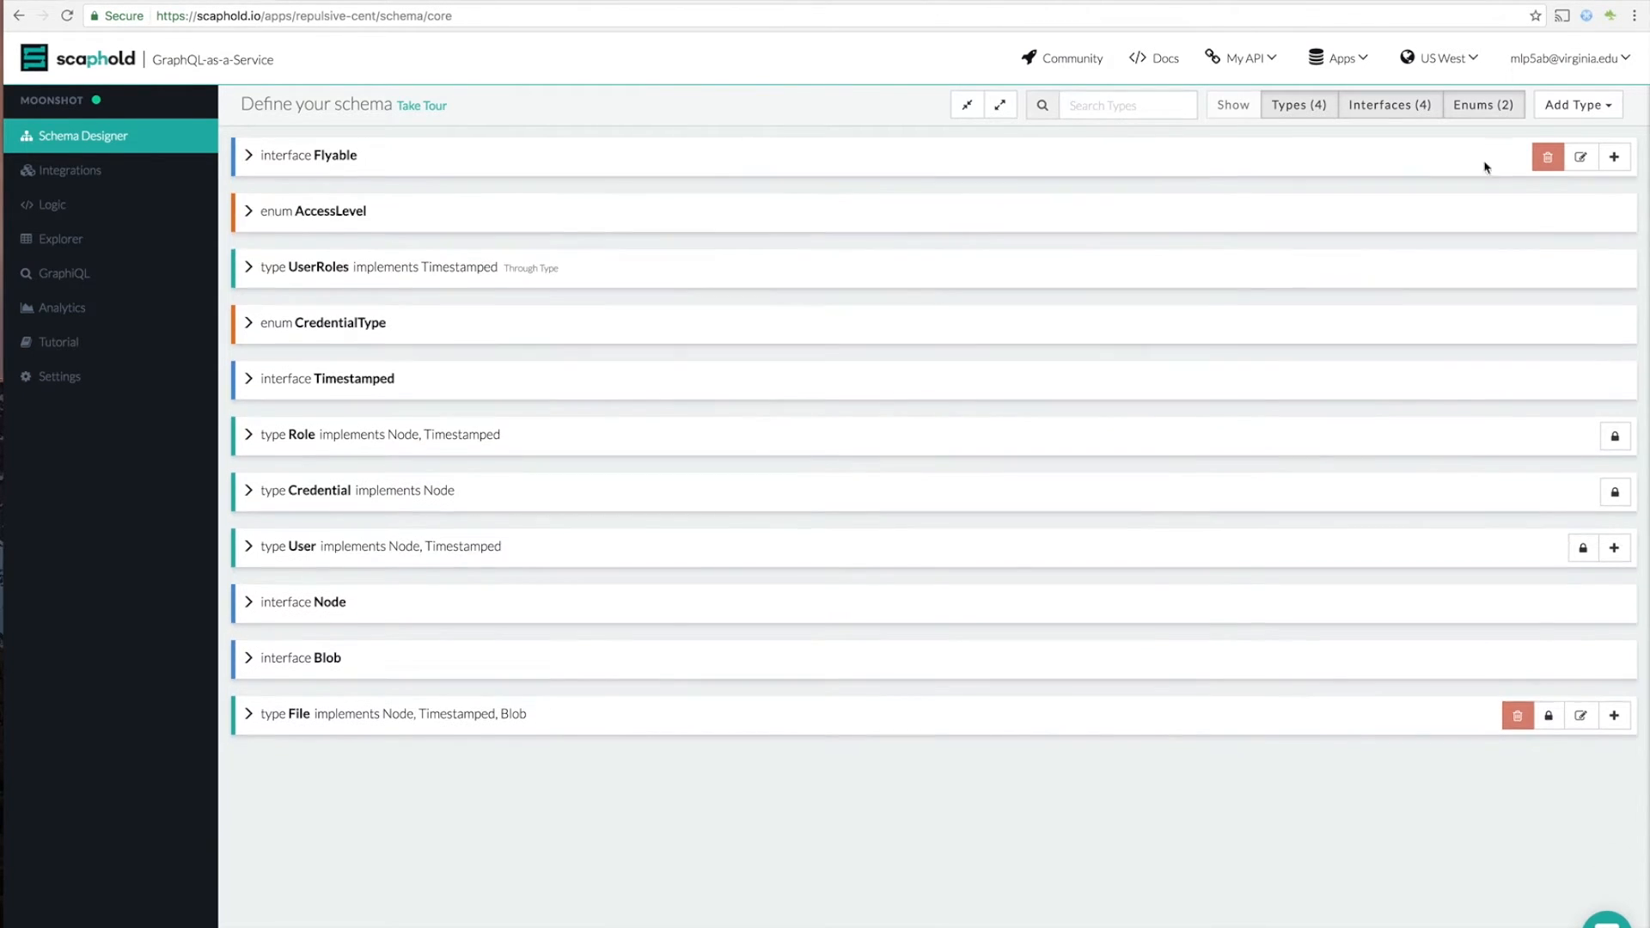
left_click(1576, 105)
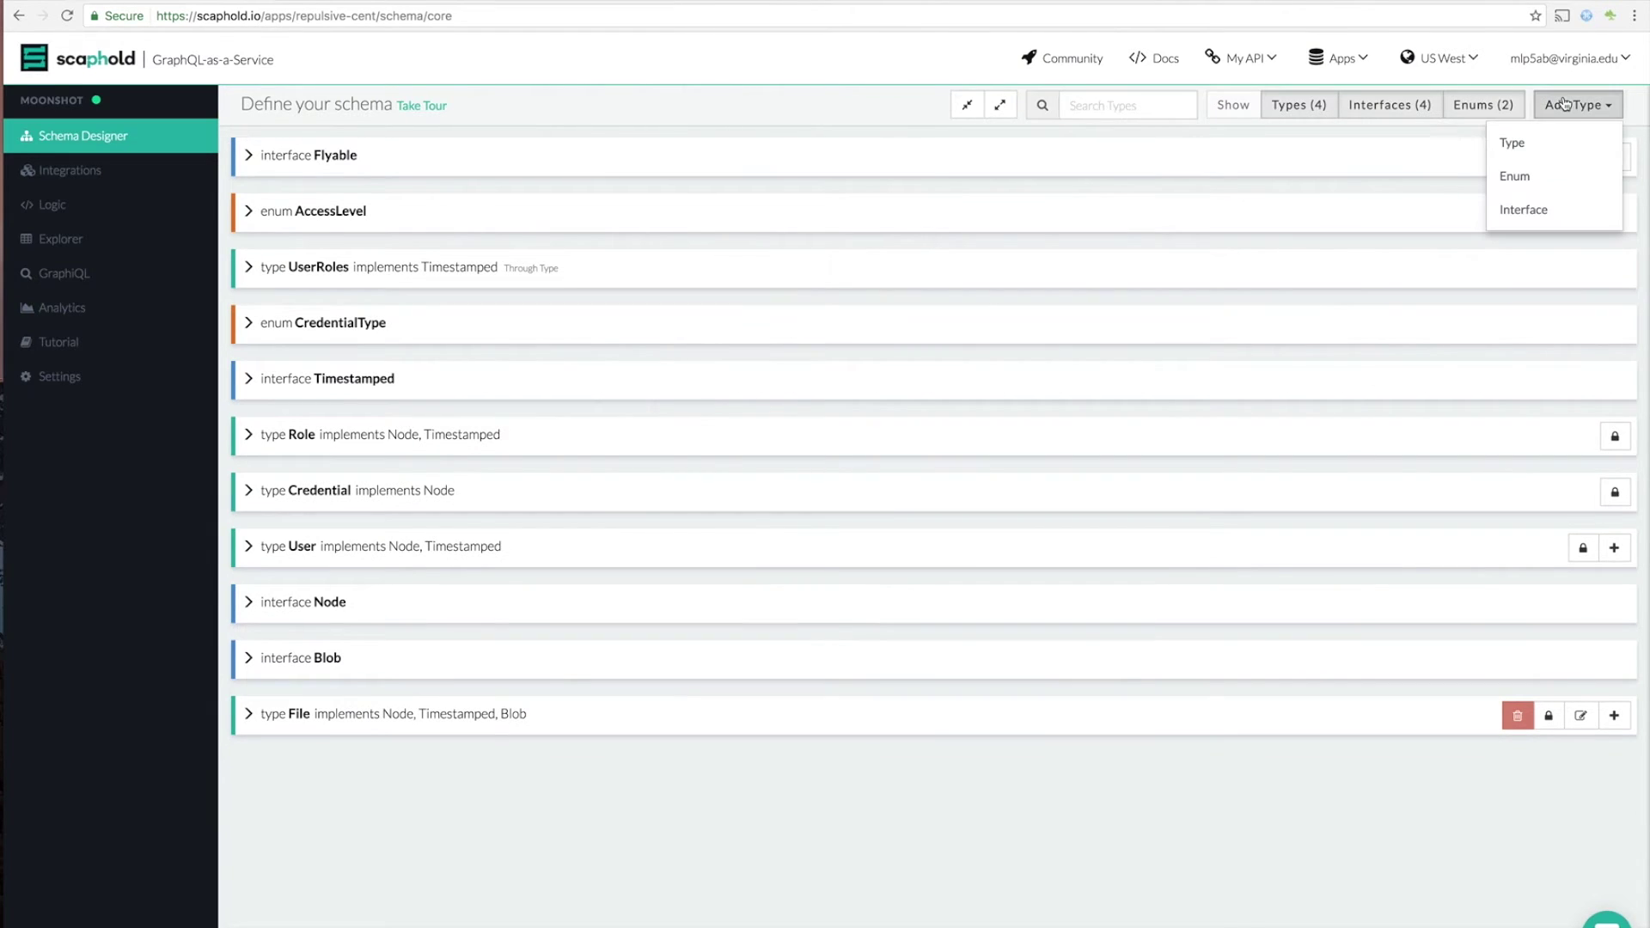
Create the RocketShip type implementing the Flyable interface.
left_click(1557, 148)
left_click(1446, 172)
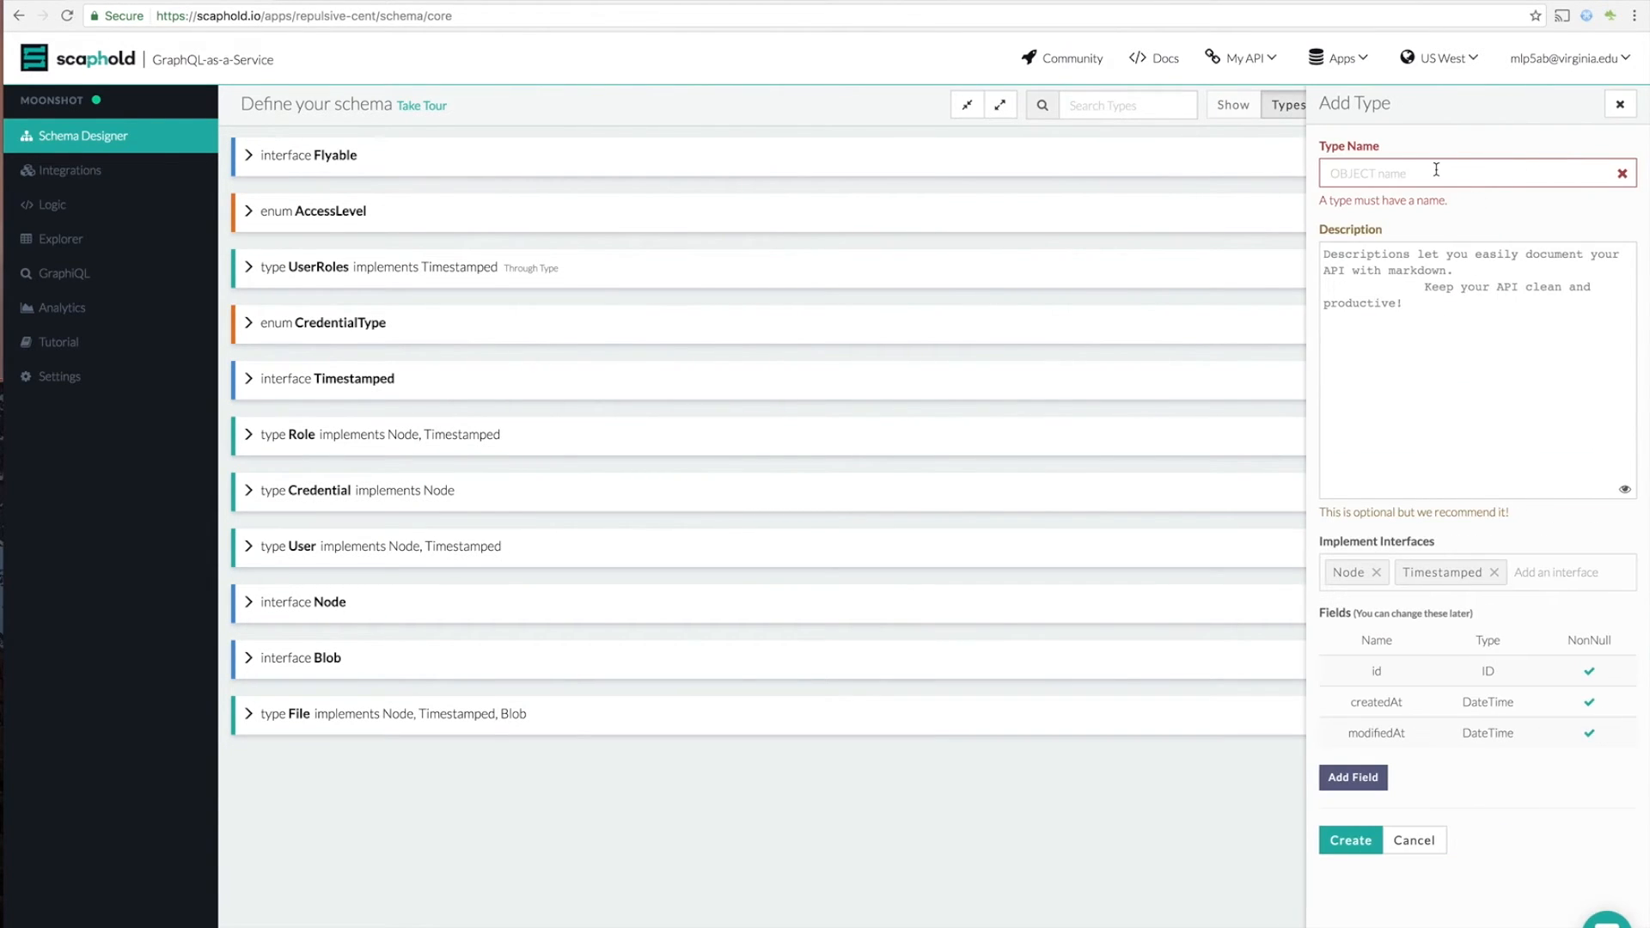
type("RocketShip")
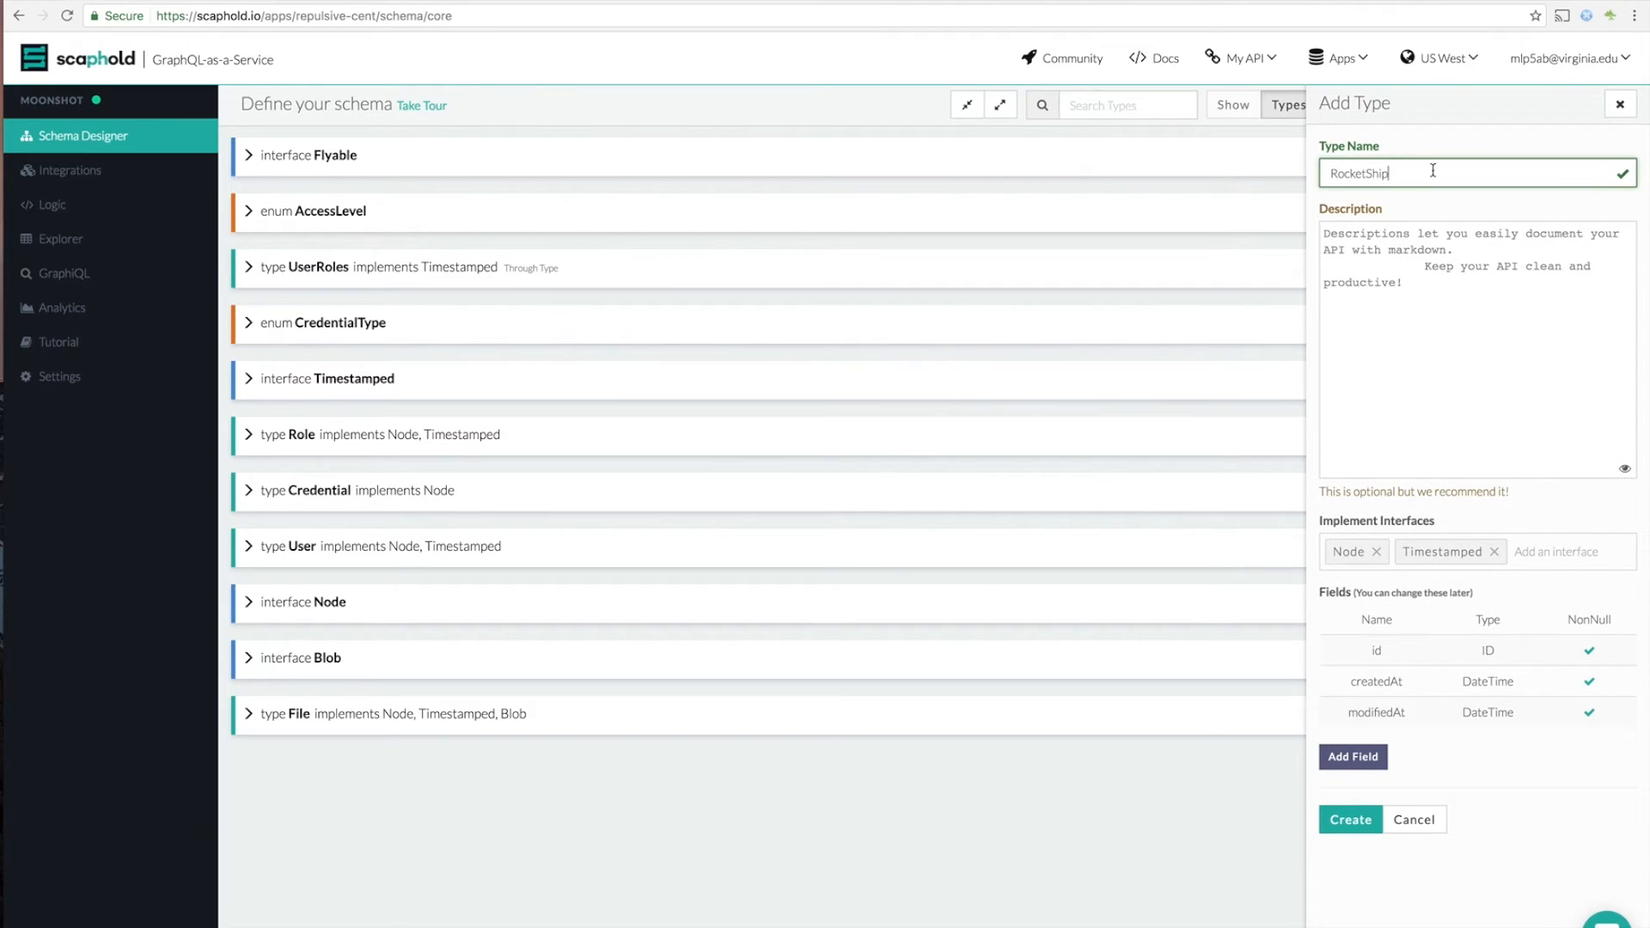
left_click(1577, 555)
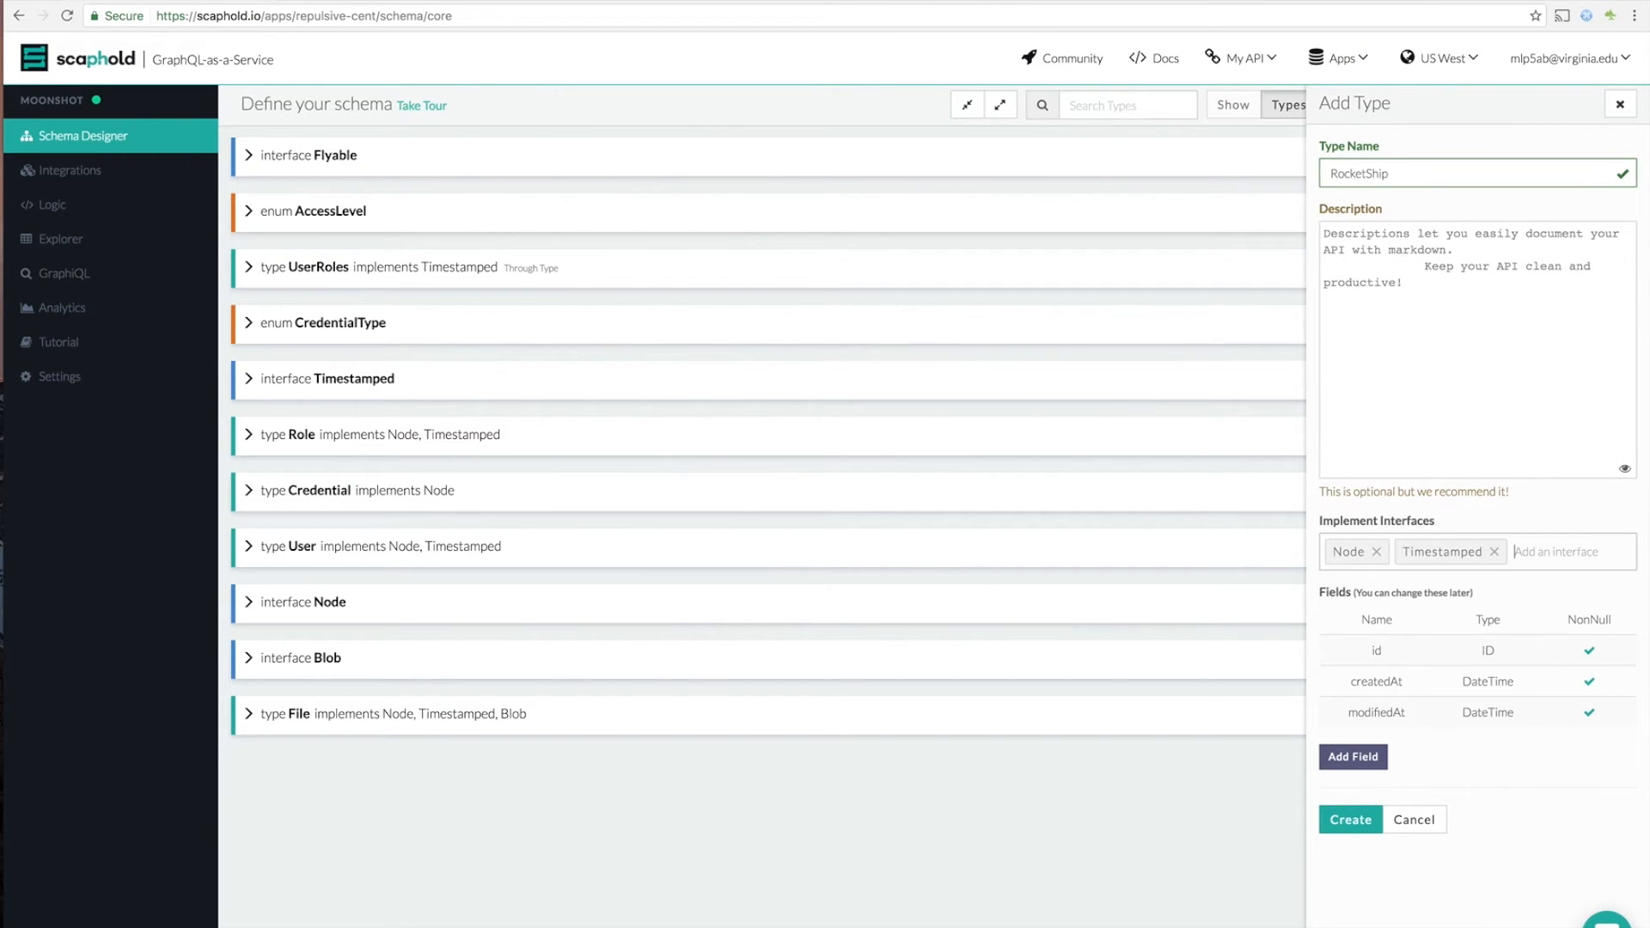
type("Fly")
left_click(1548, 586)
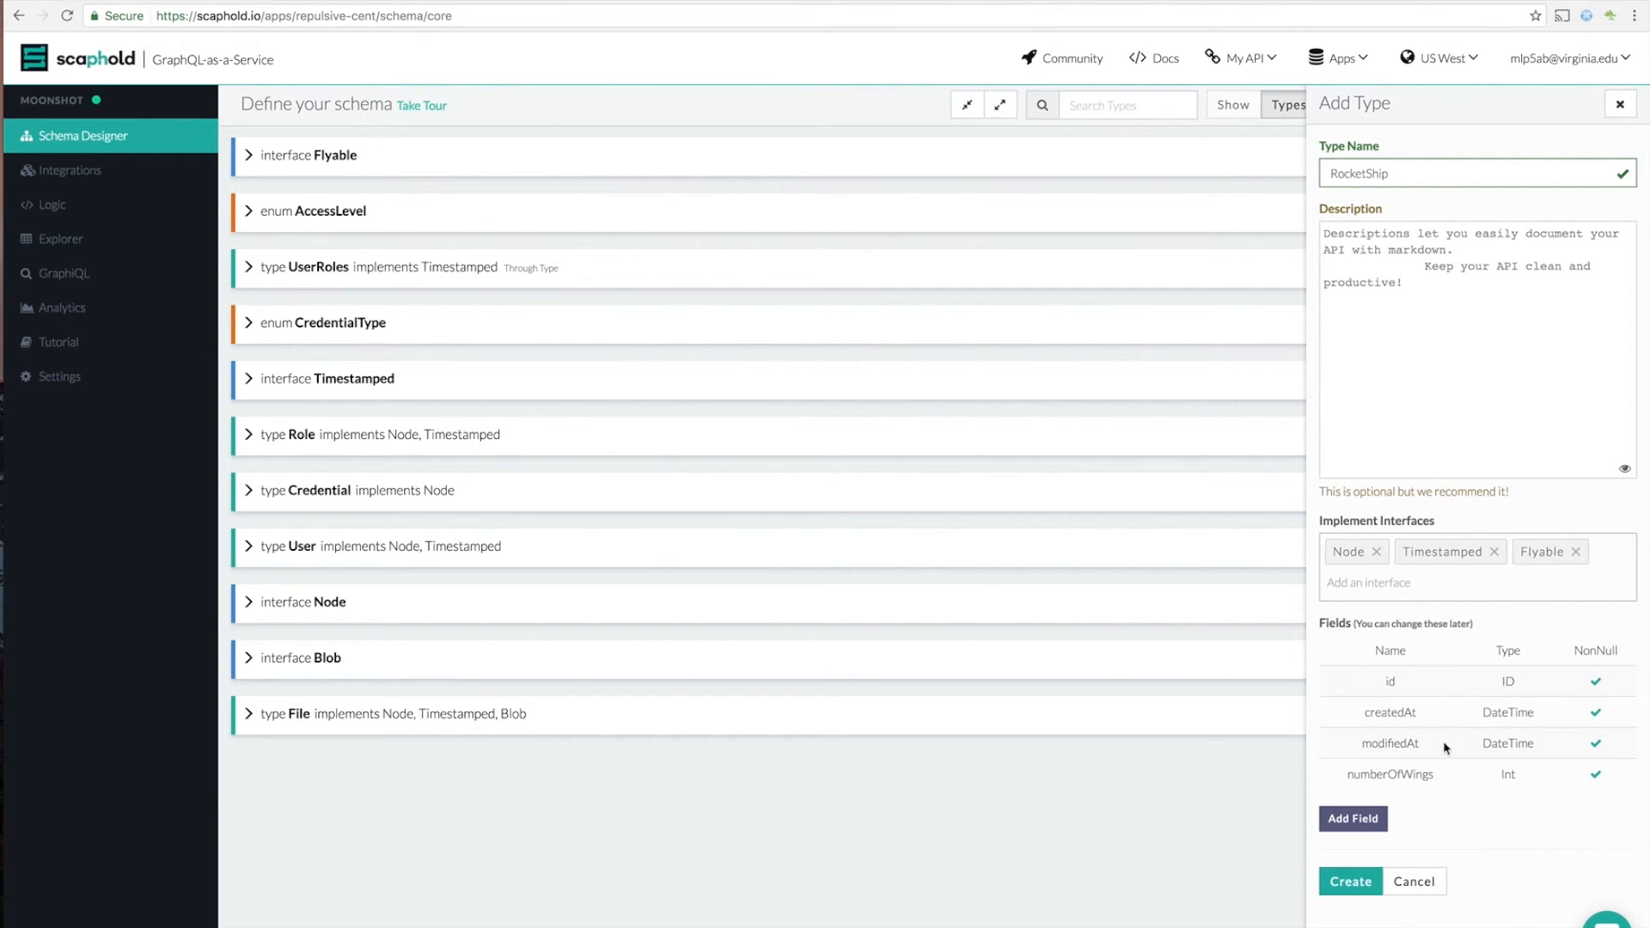
left_click(1351, 882)
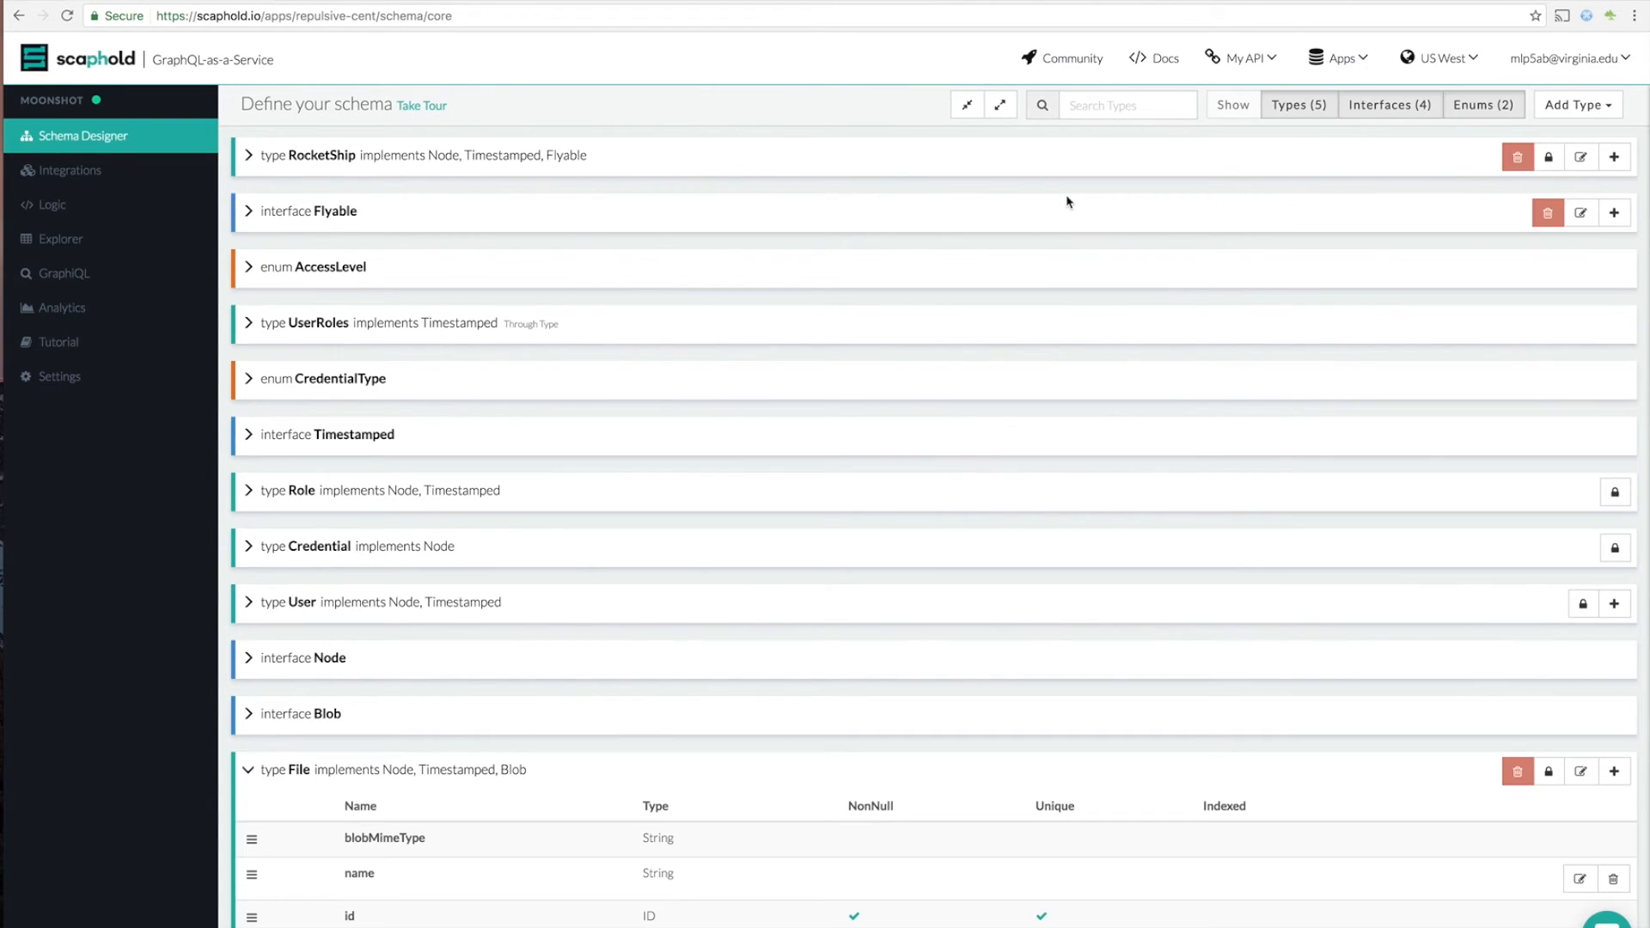
Peek at Flyable's fields, then start a new enum named fuelSource.
left_click(248, 212)
left_click(249, 212)
left_click(1579, 105)
left_click(1521, 175)
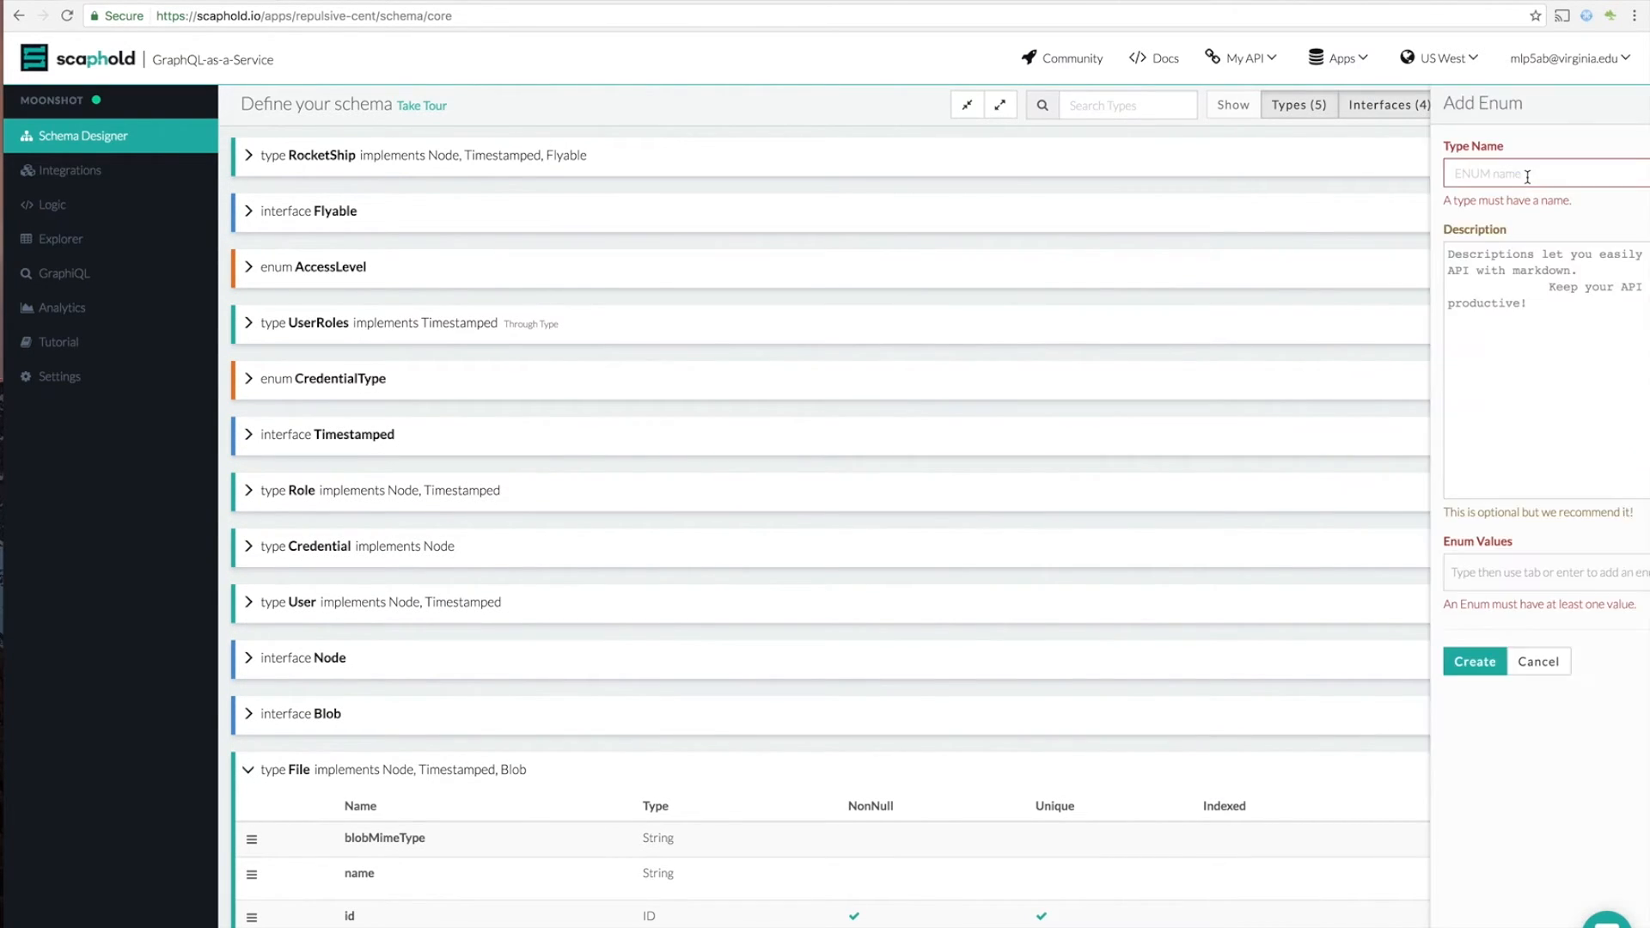
type("fuelSource")
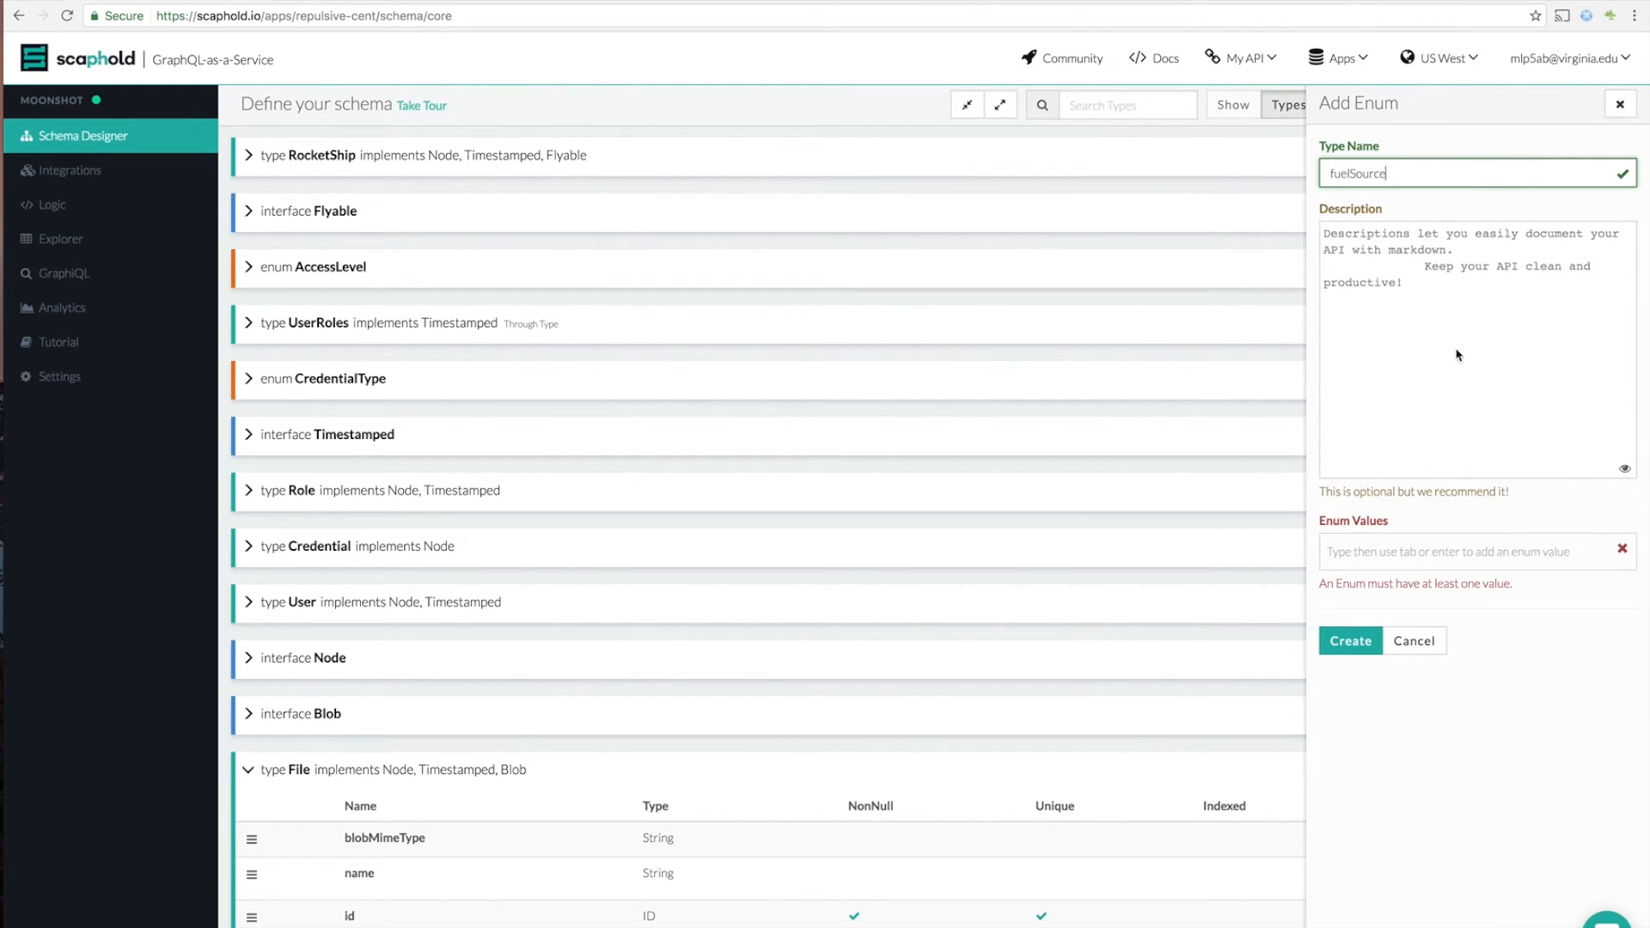
left_click(1385, 551)
type("nuclear")
Enter the enum values nuclear, gas, stream and hydrogren, and create the fuelSource enum.
key("Return")
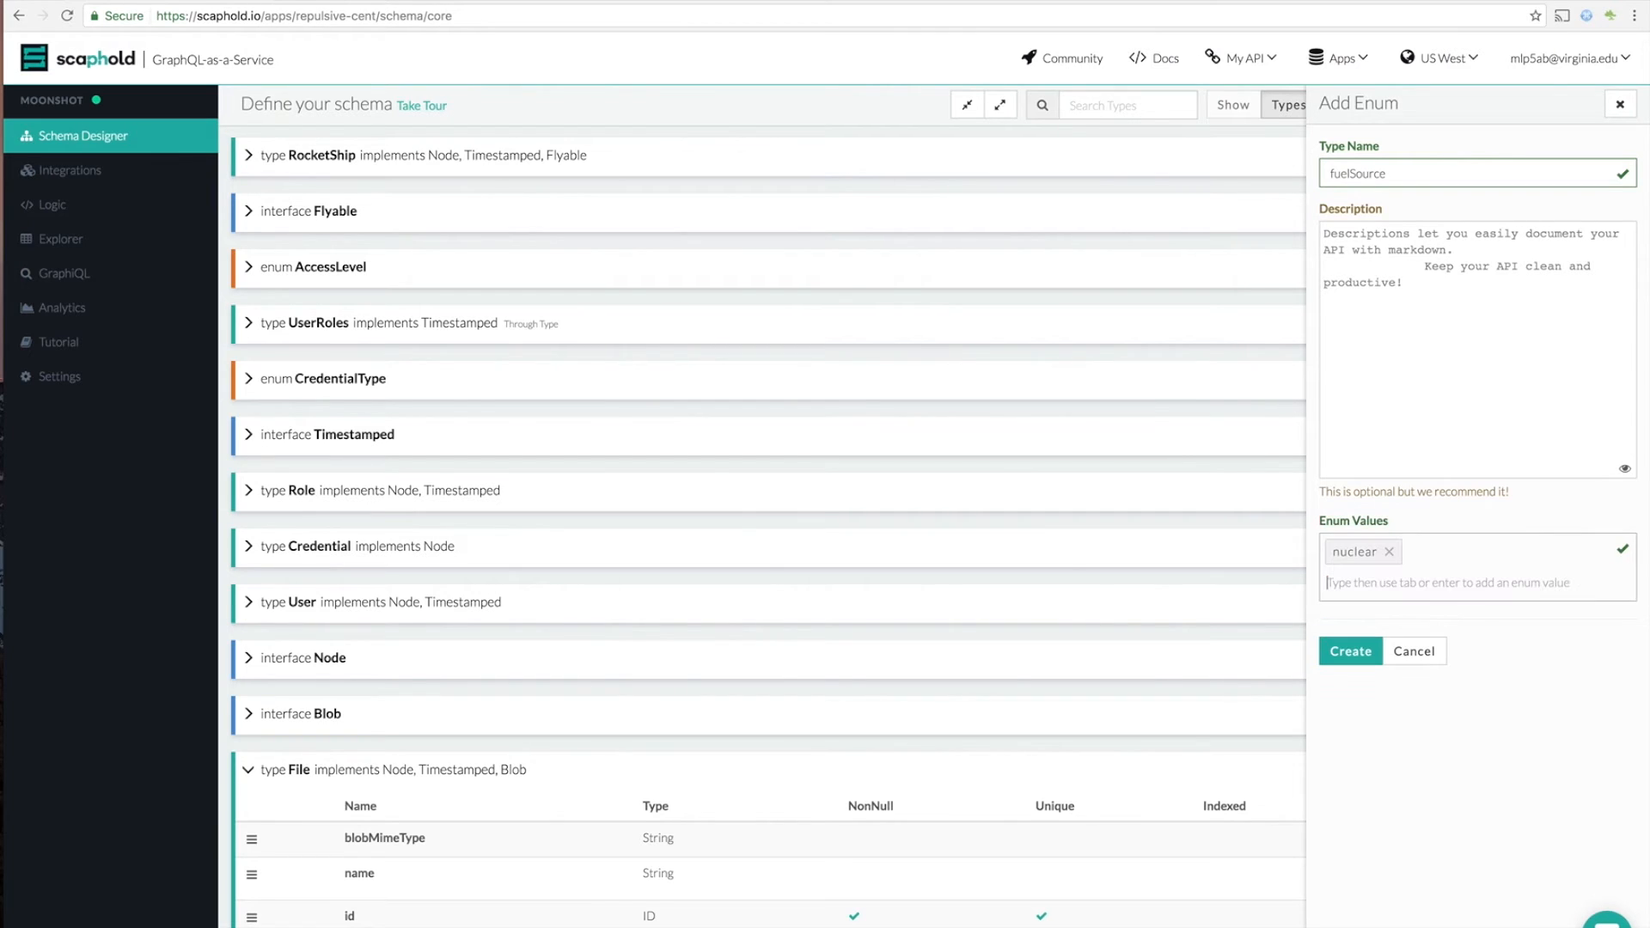
type("gas")
key("Return")
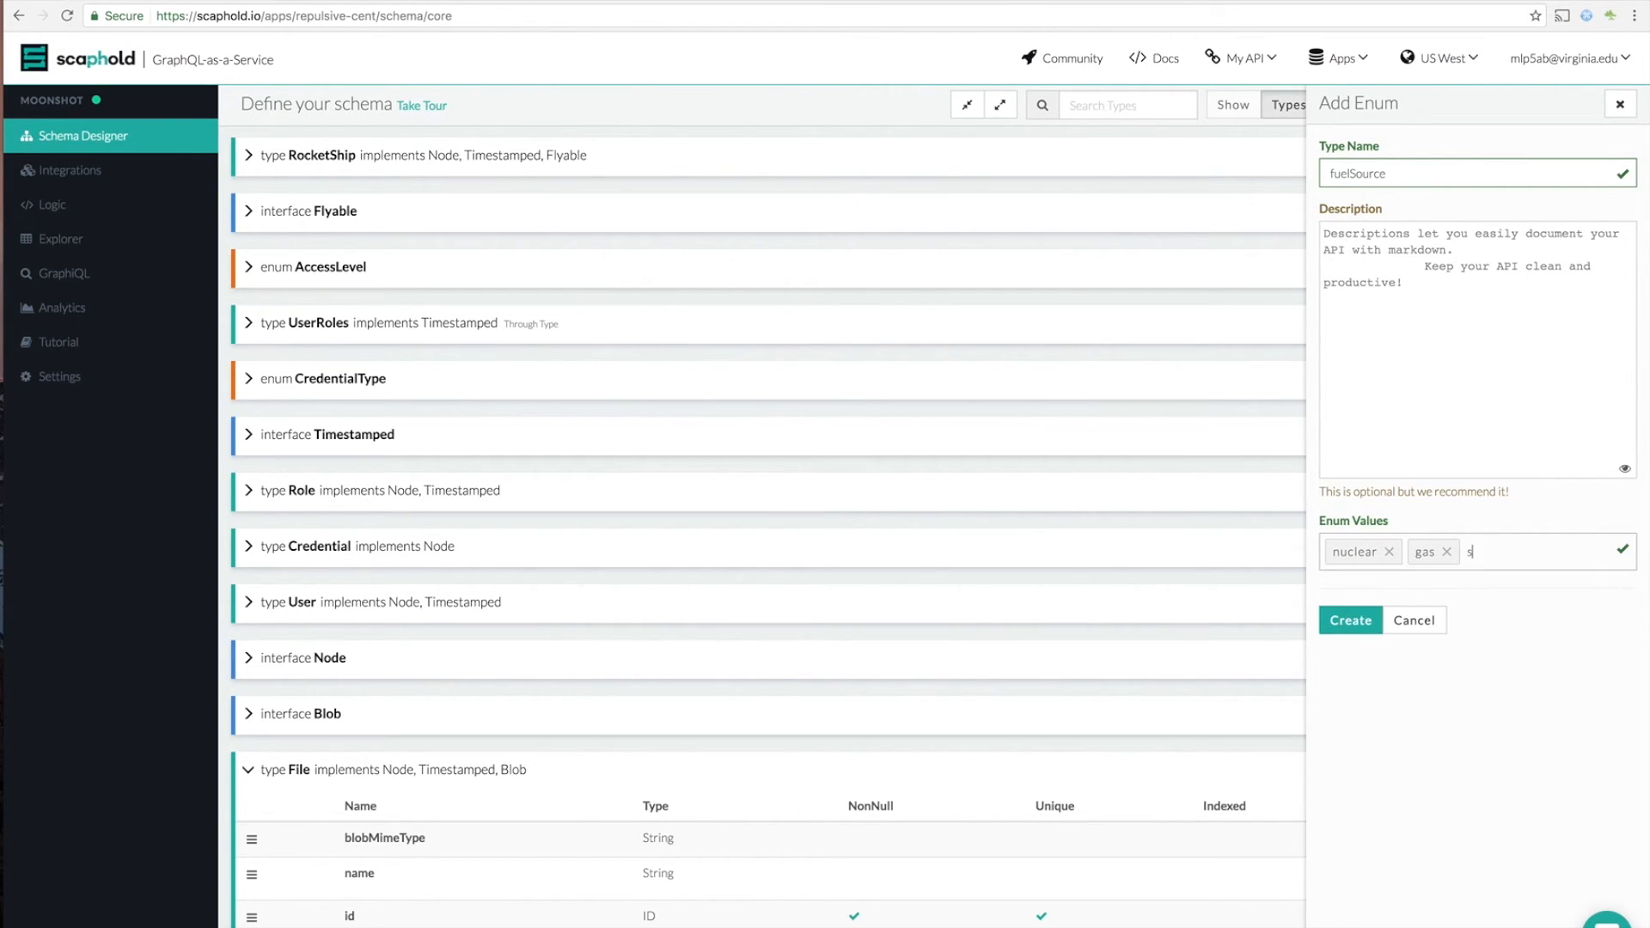
type("stream")
key("Return")
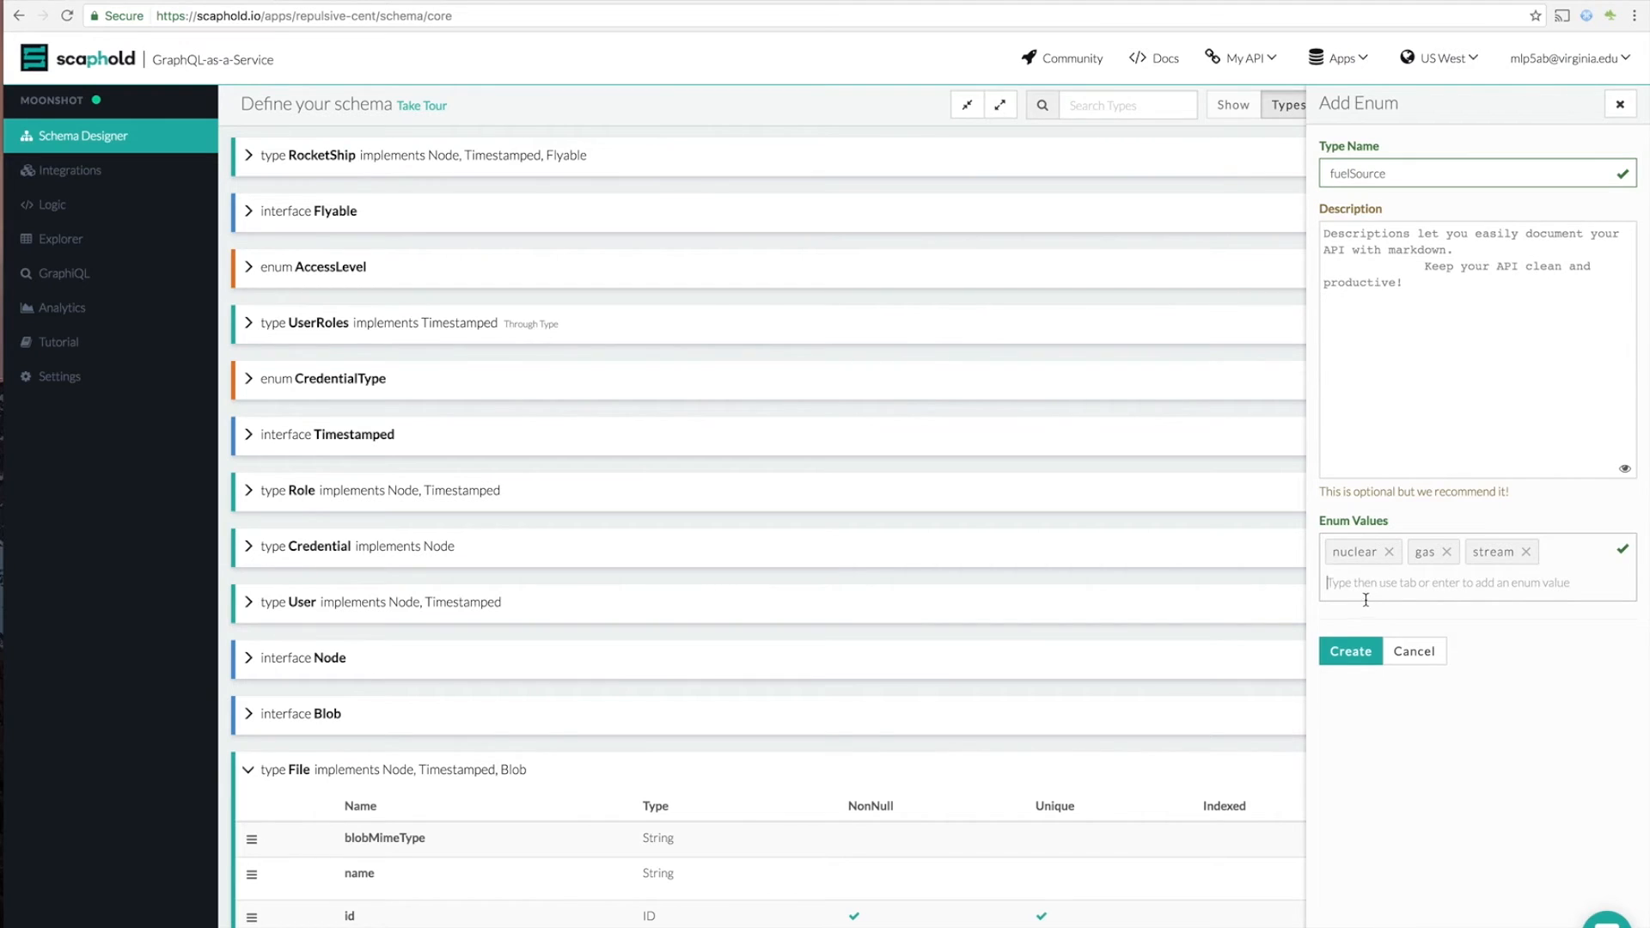
type("hydrogren")
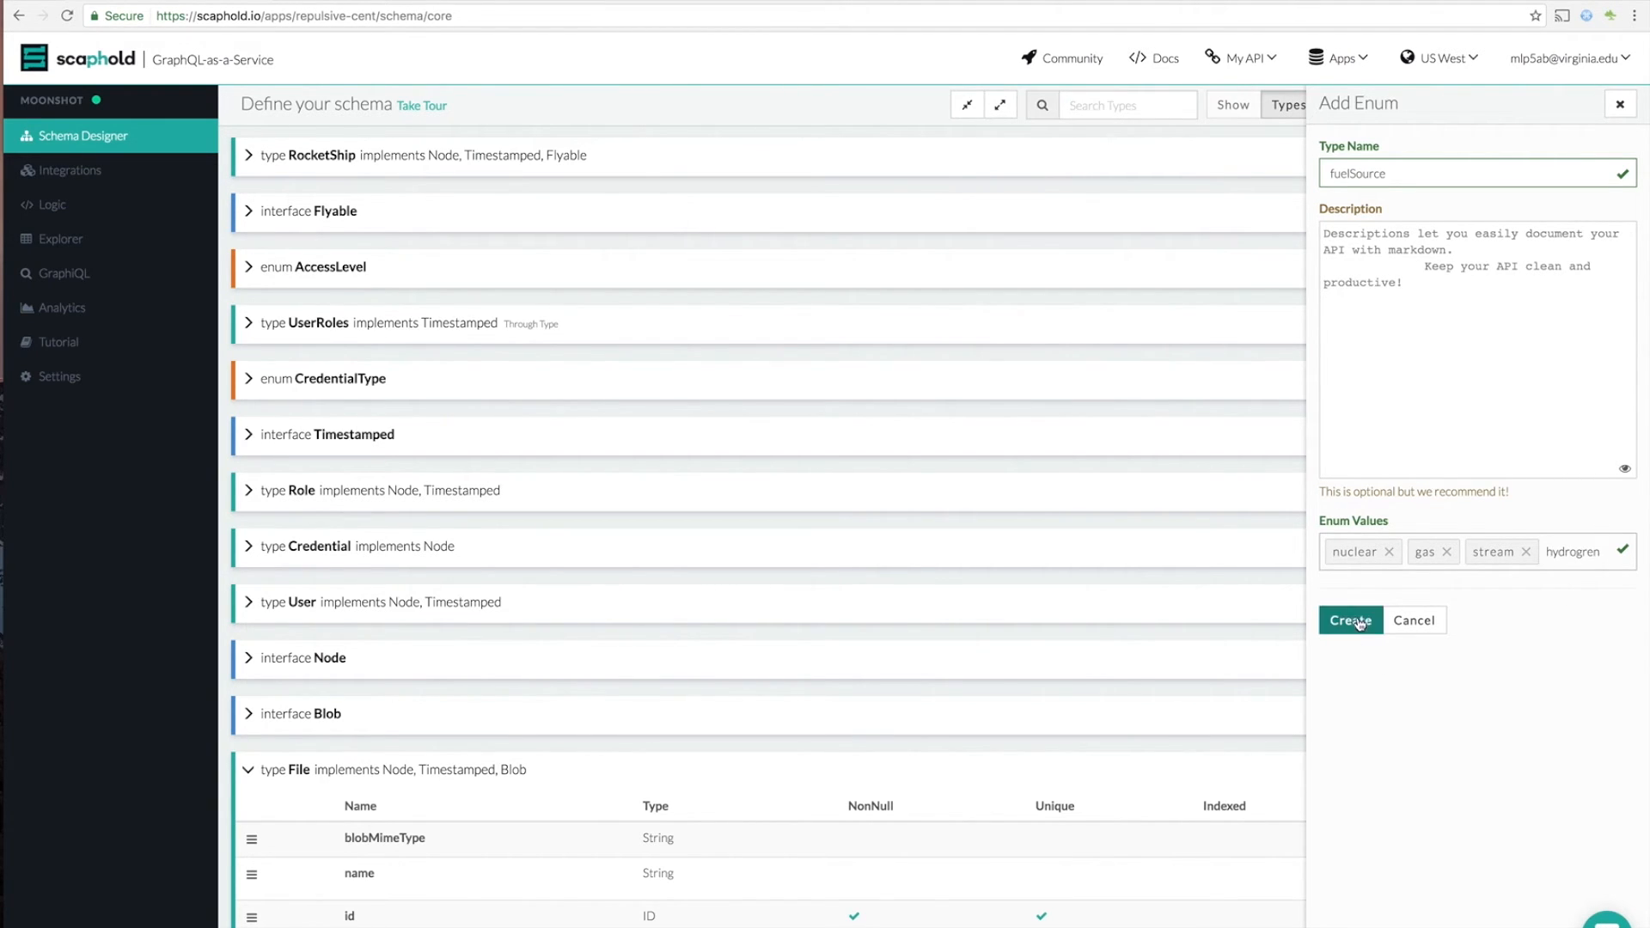
key("Return")
left_click(1351, 682)
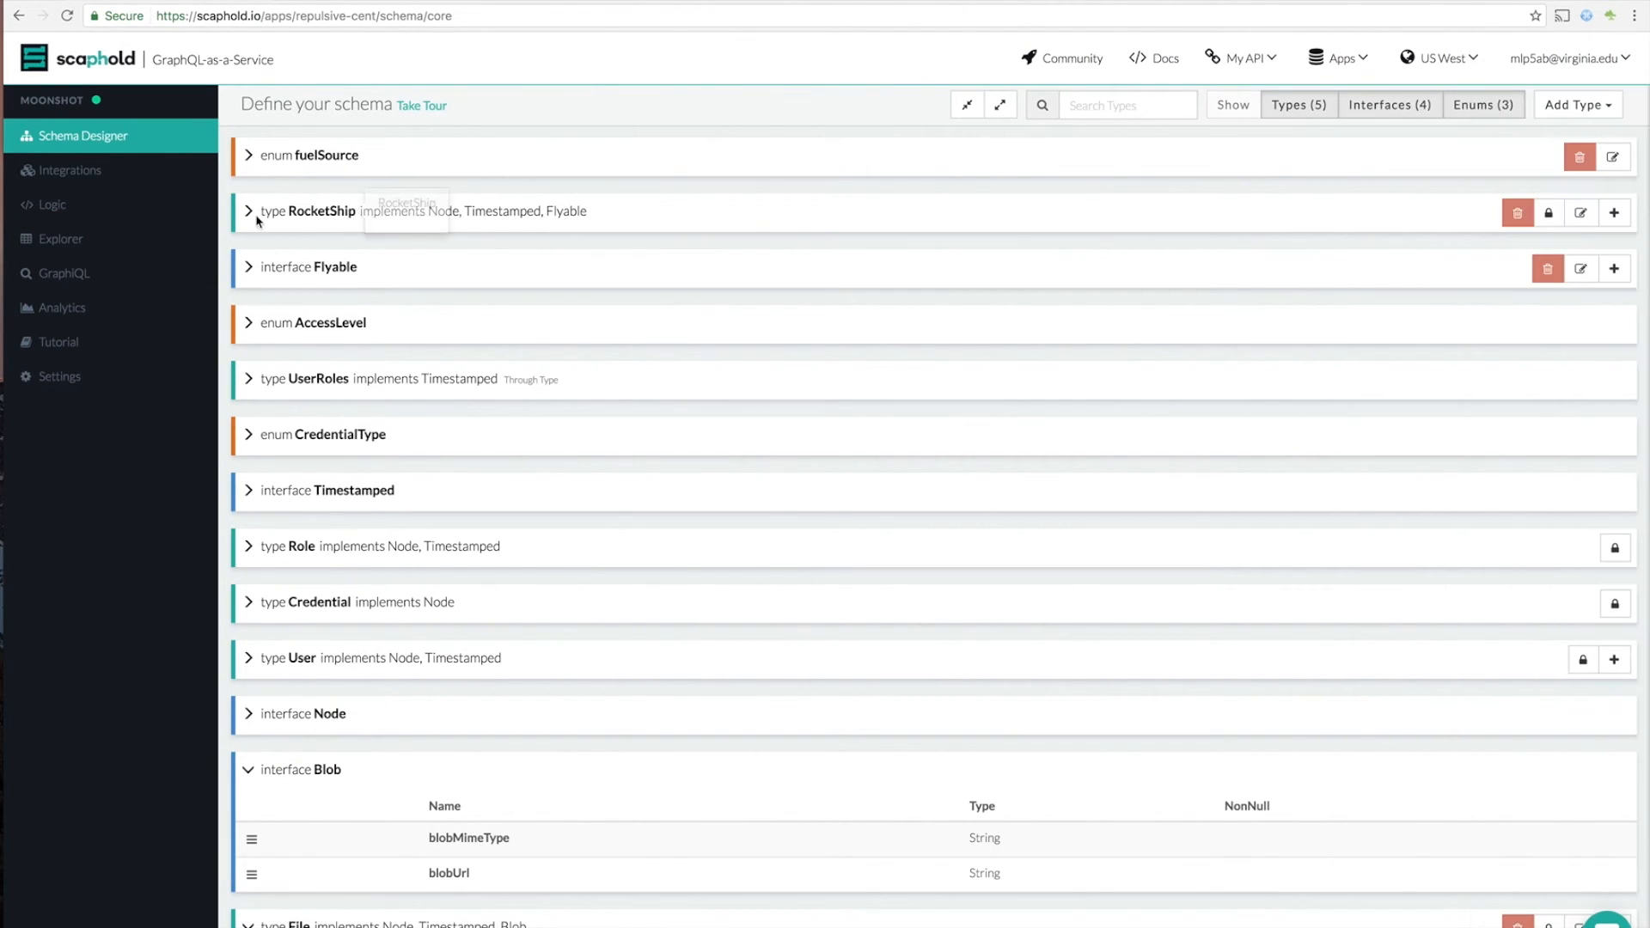
Expand RocketShip and Flyable, then start adding a new field to Flyable.
left_click(265, 214)
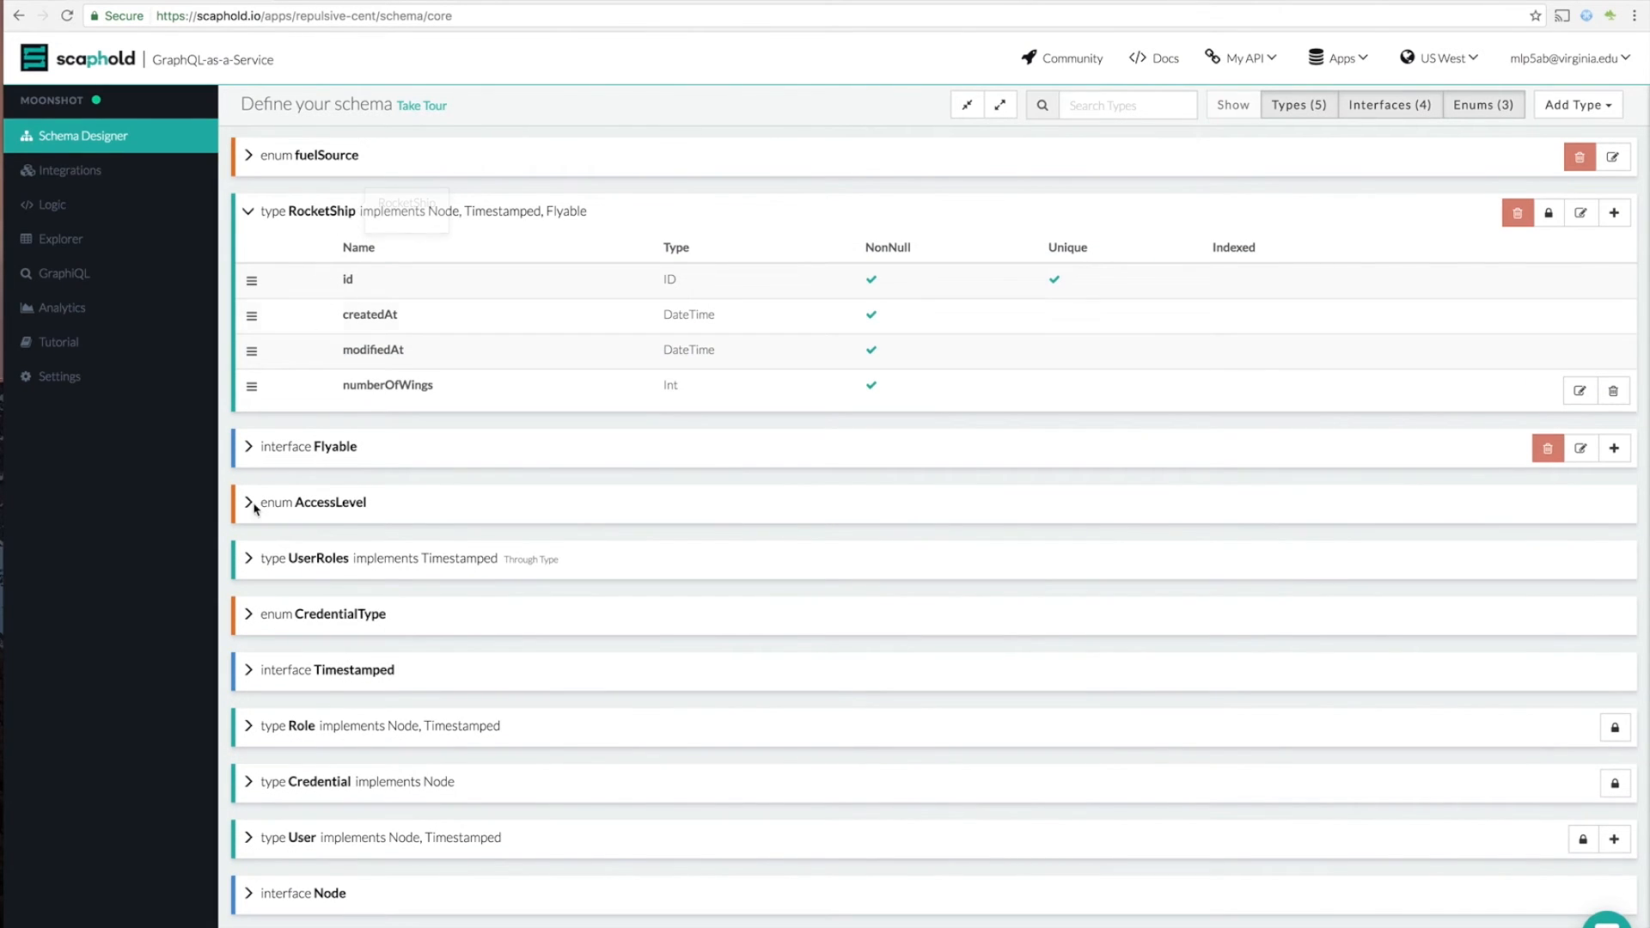
left_click(249, 446)
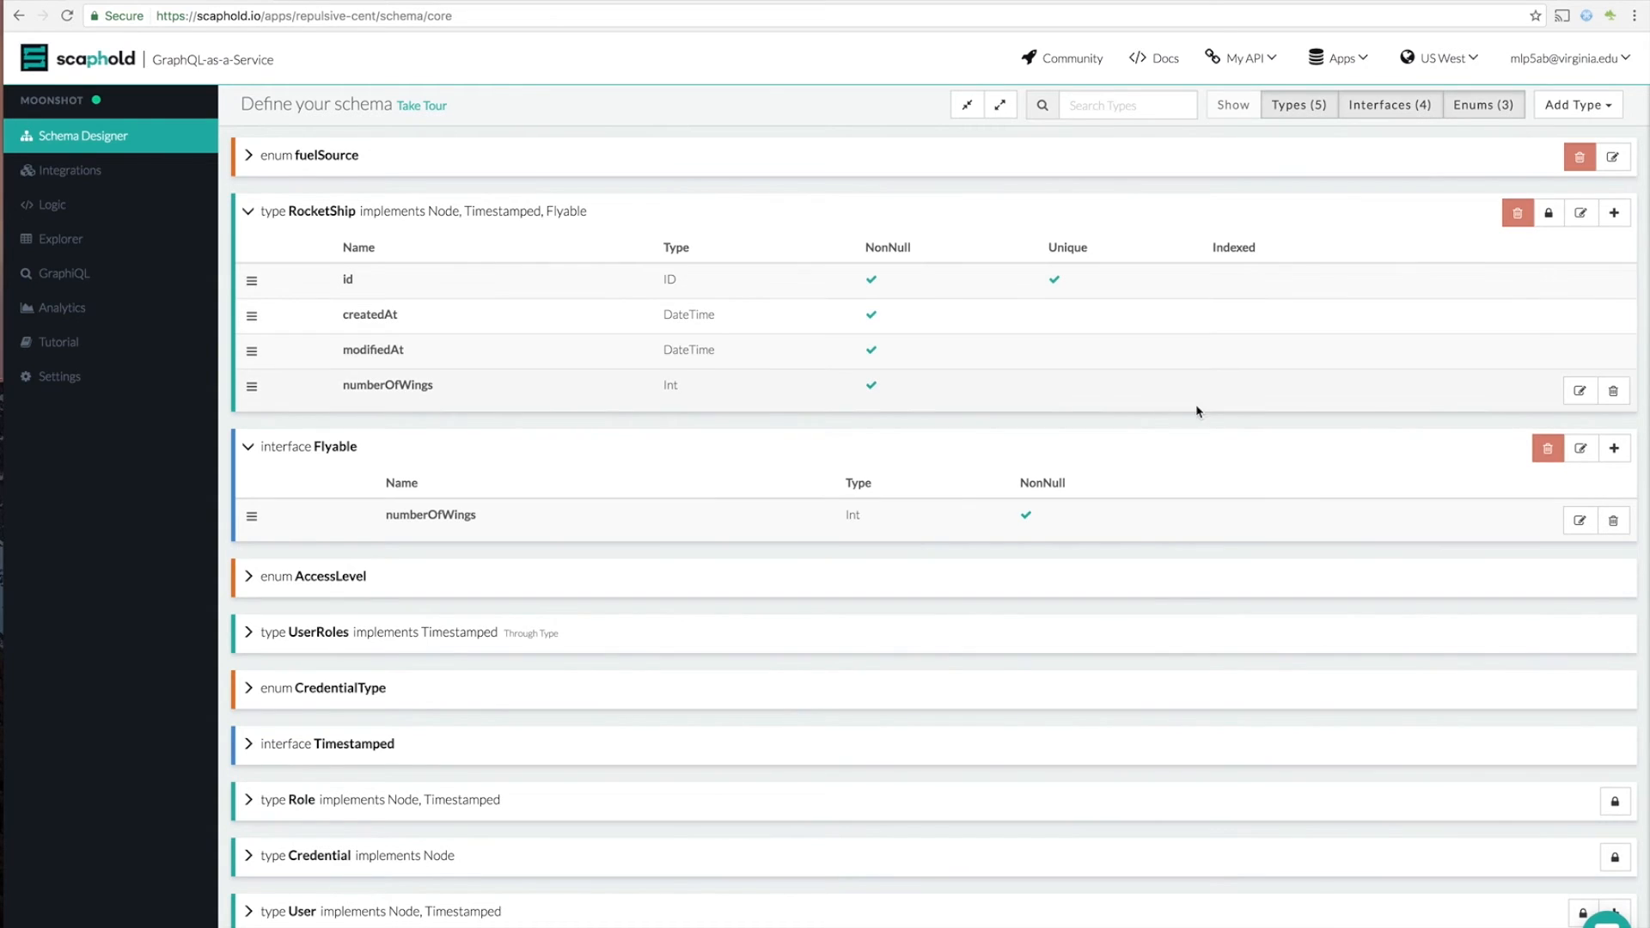
left_click(1615, 450)
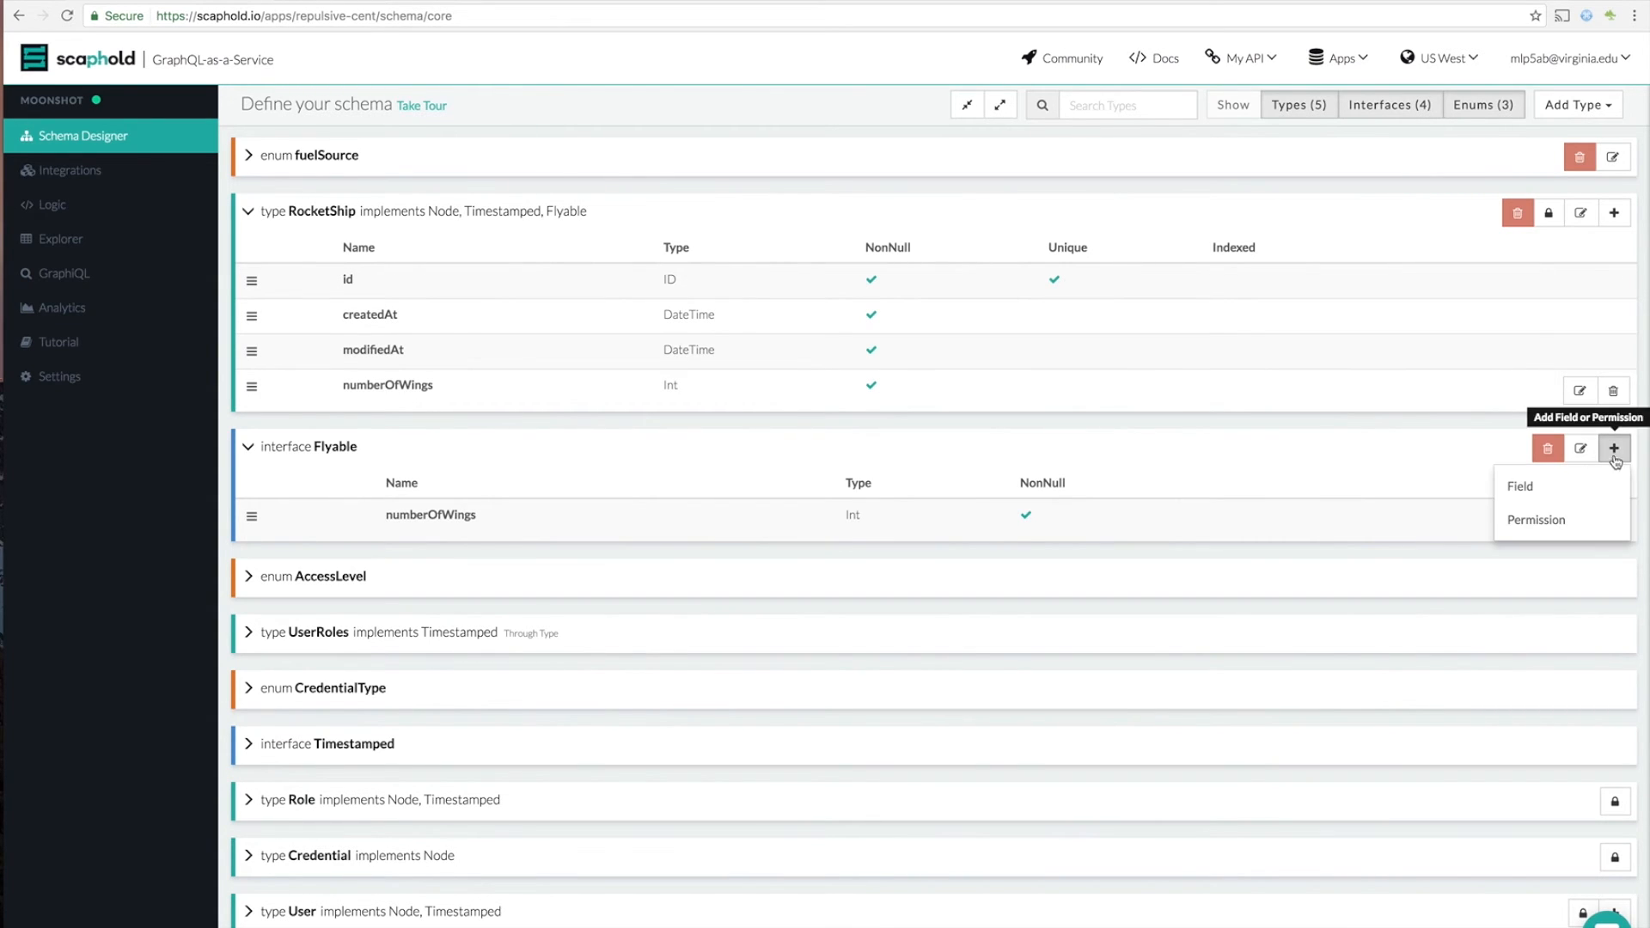
left_click(1527, 484)
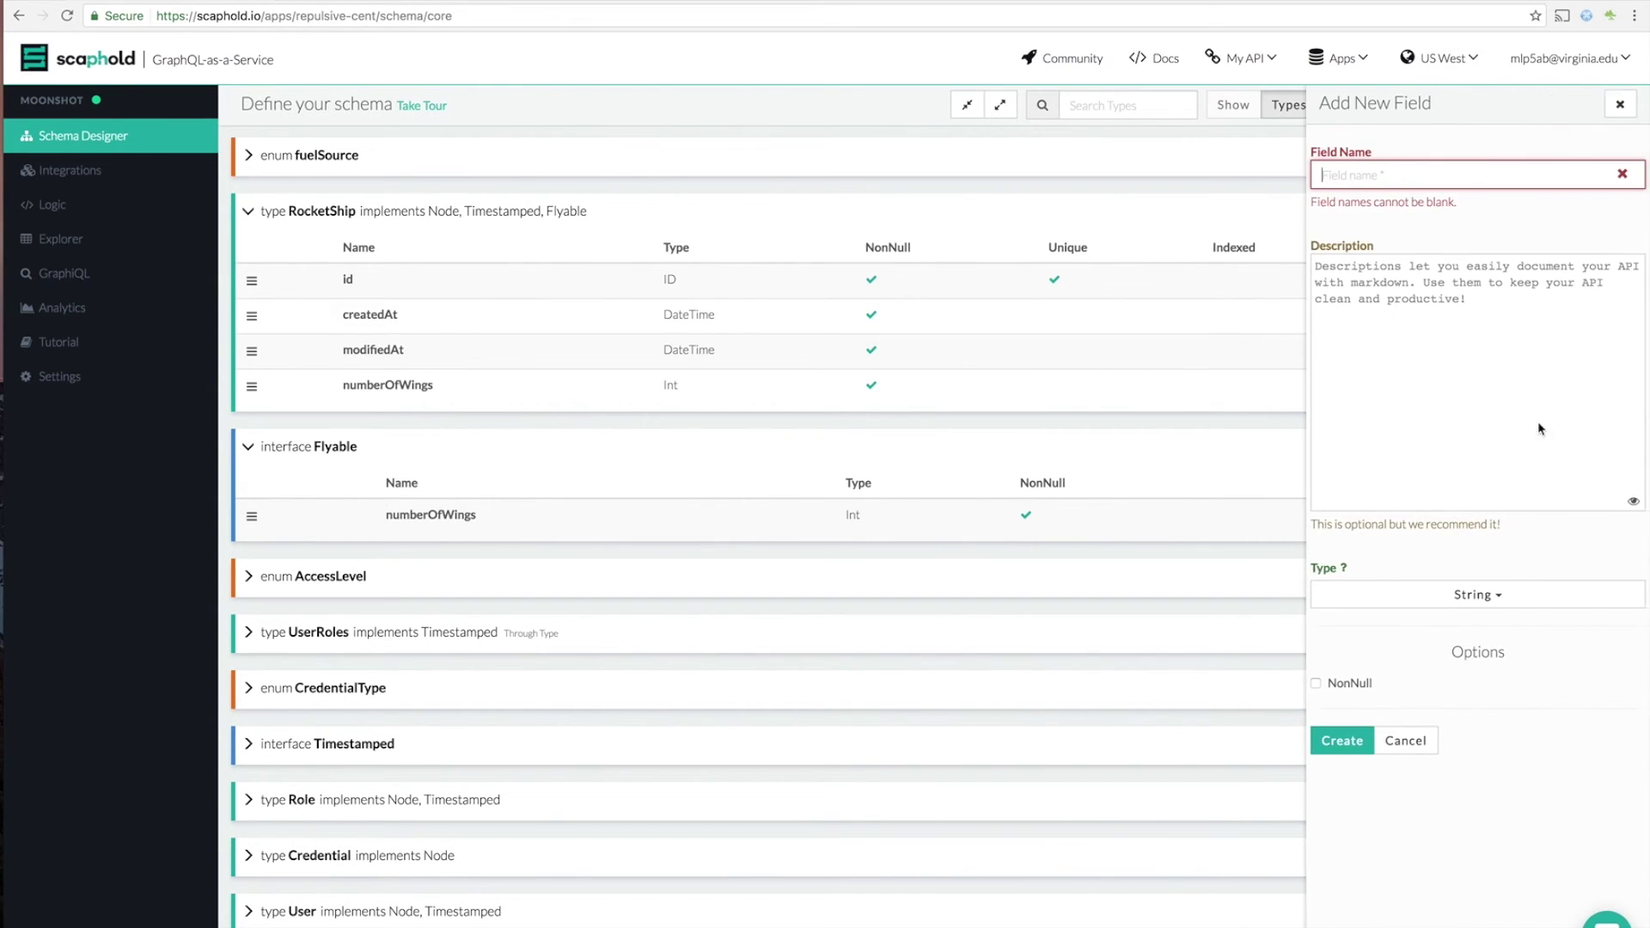
Create a fuelSource field on Flyable typed with the fuelSource enum.
left_click(1384, 171)
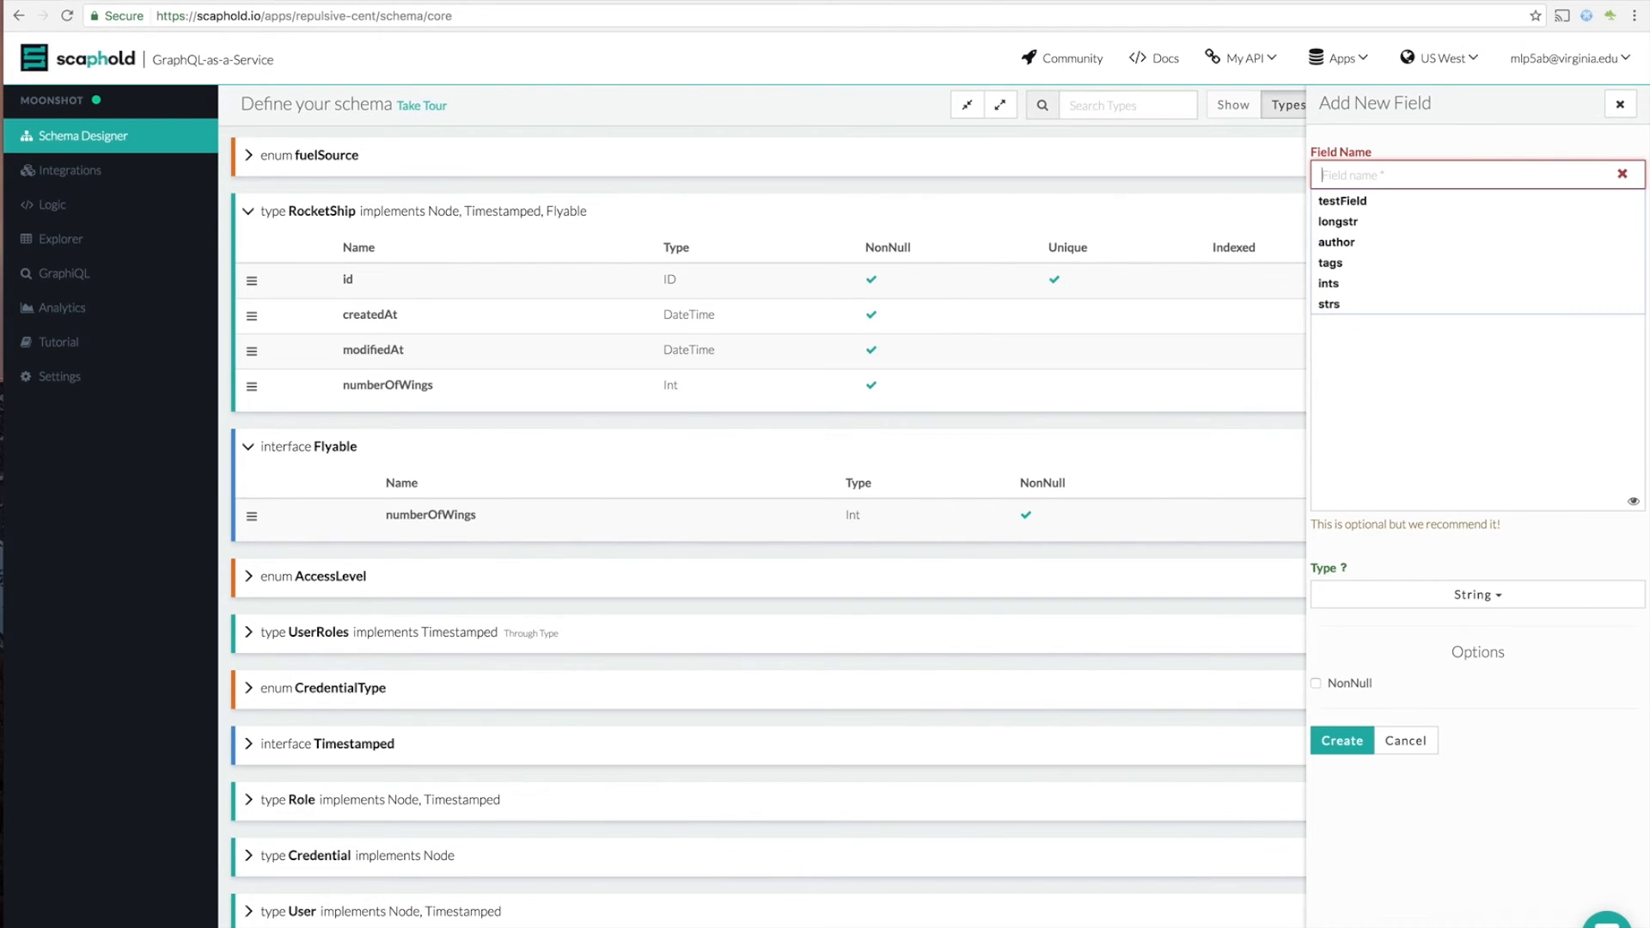
type("fuelSource")
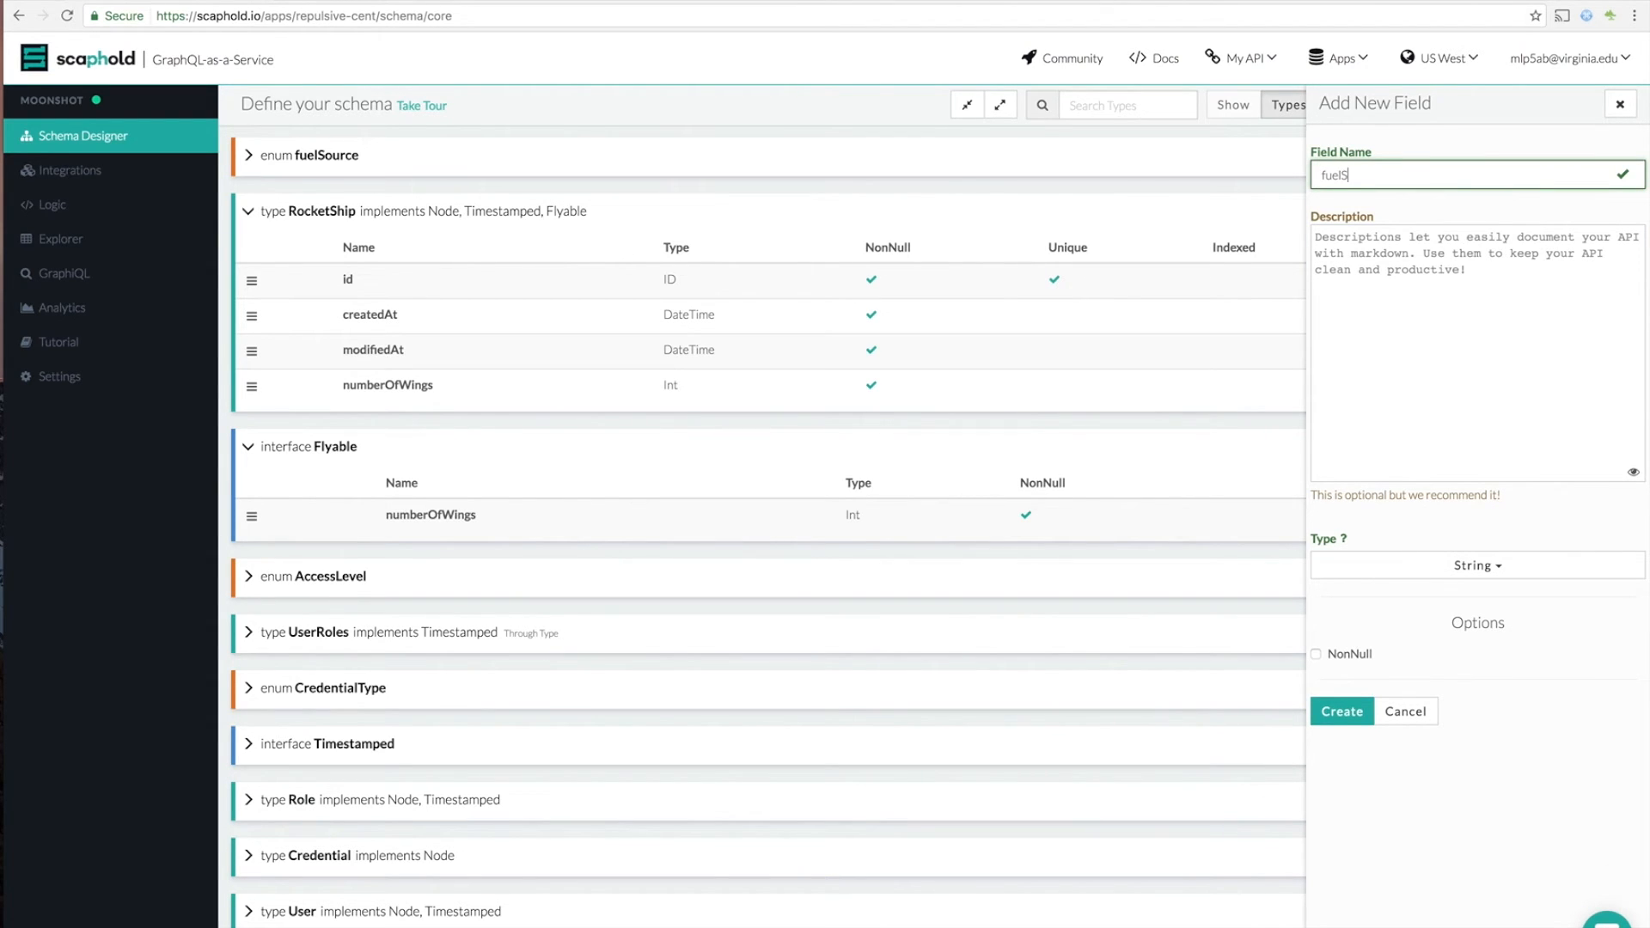
left_click(1477, 565)
left_click(1352, 866)
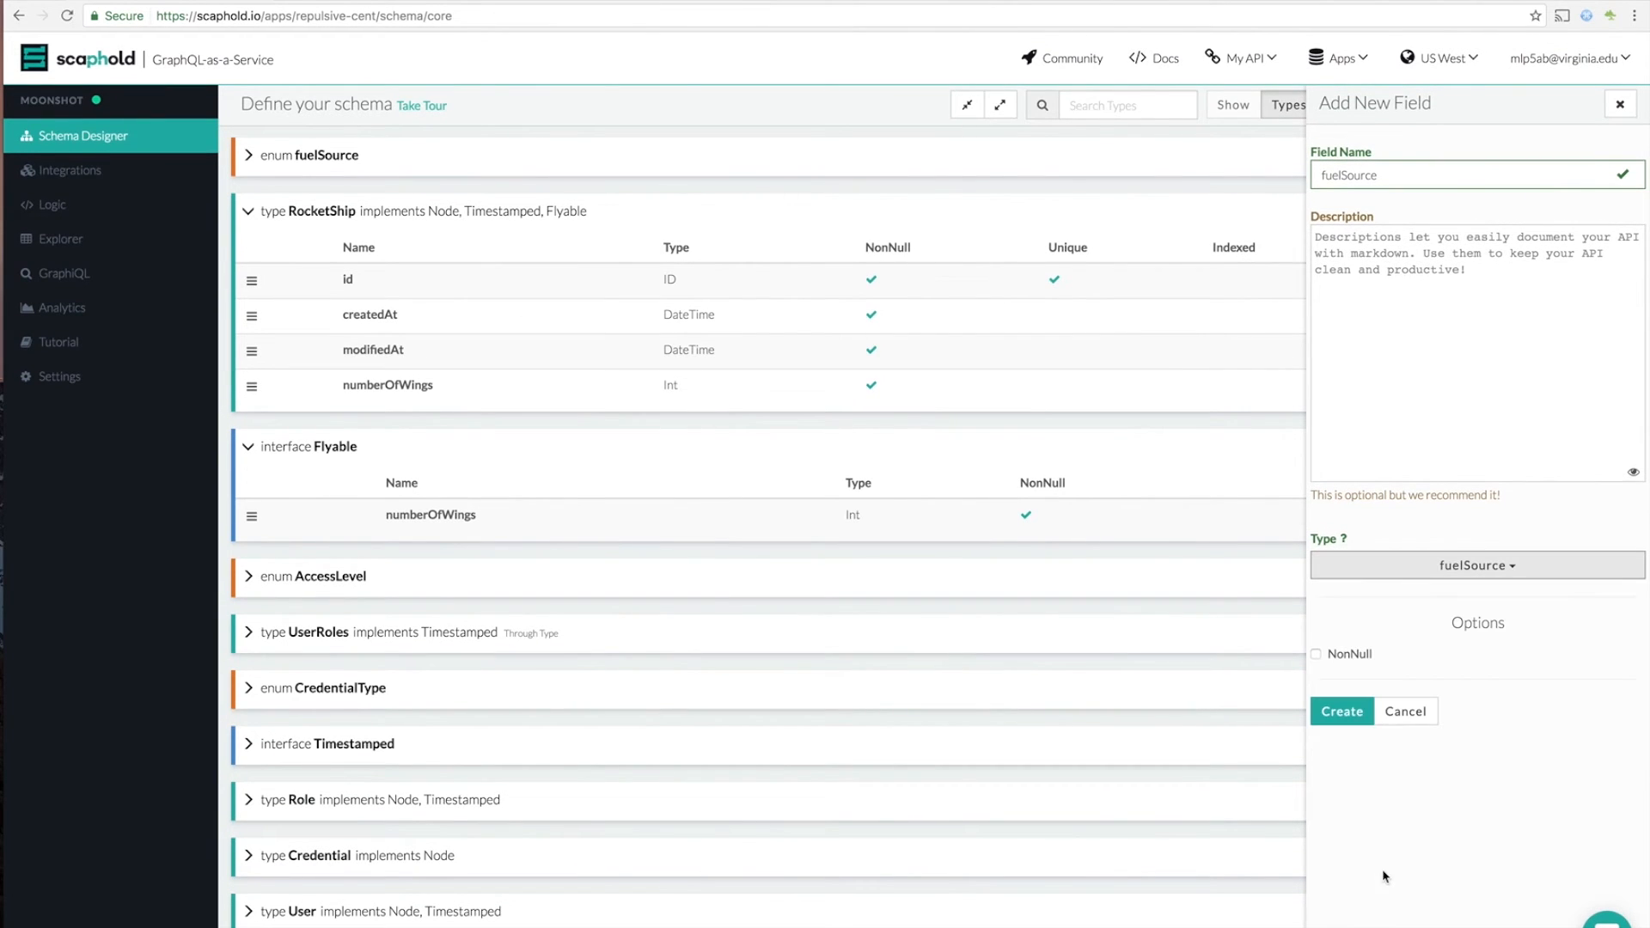
left_click(1343, 712)
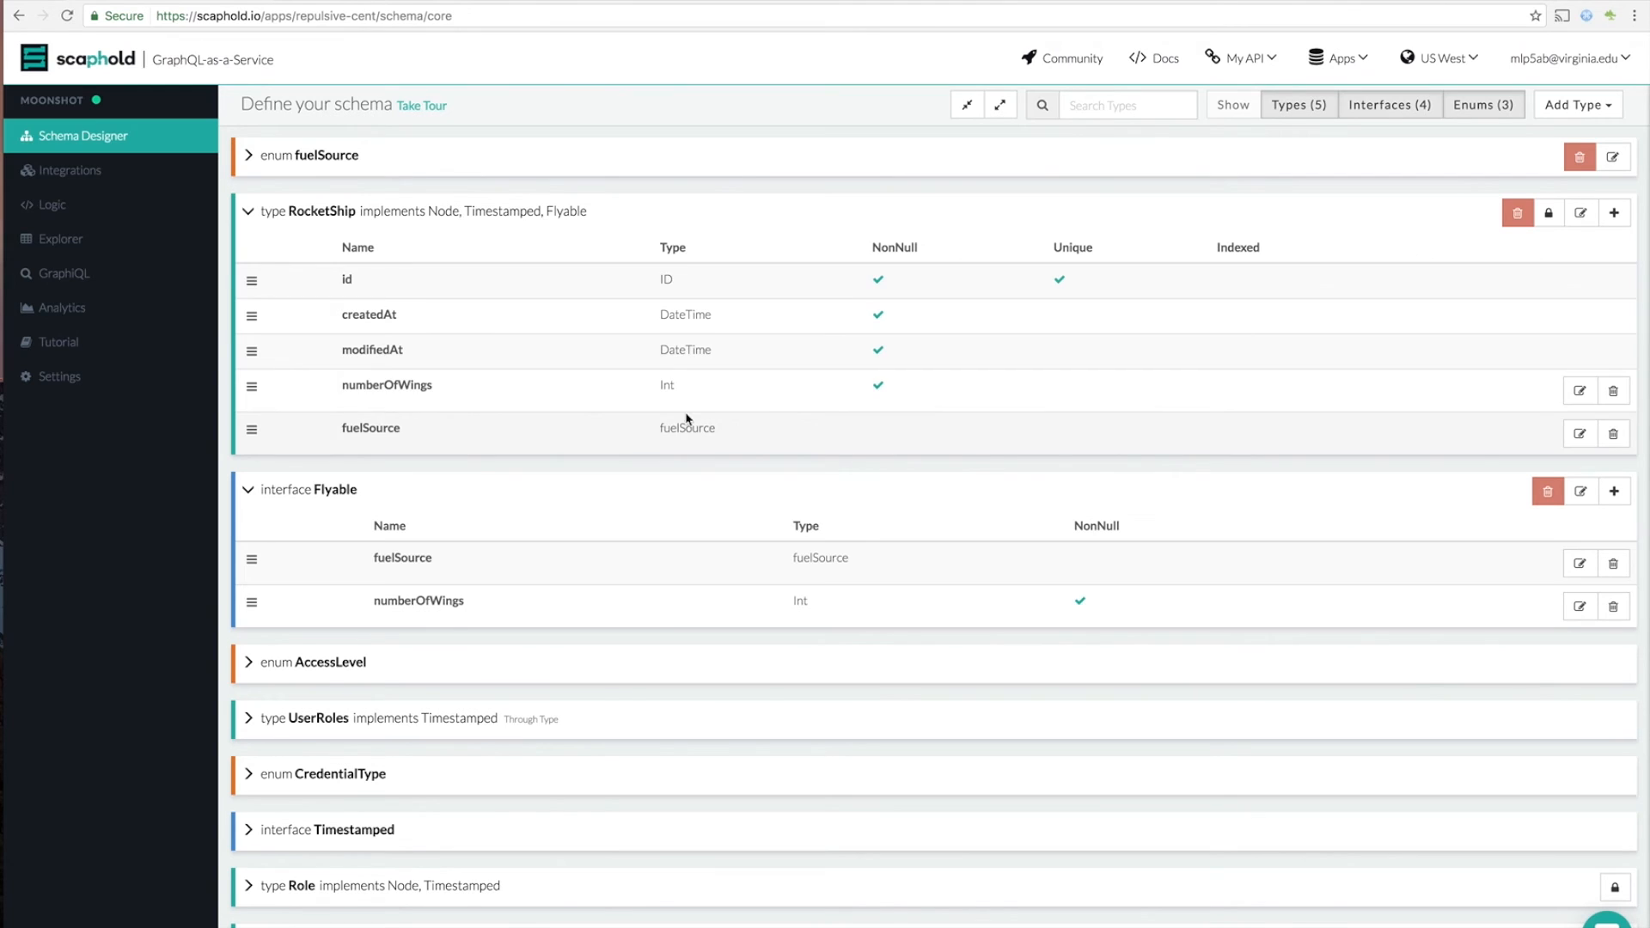
Create the Plane type implementing the Flyable interface.
left_click(1577, 105)
left_click(1538, 143)
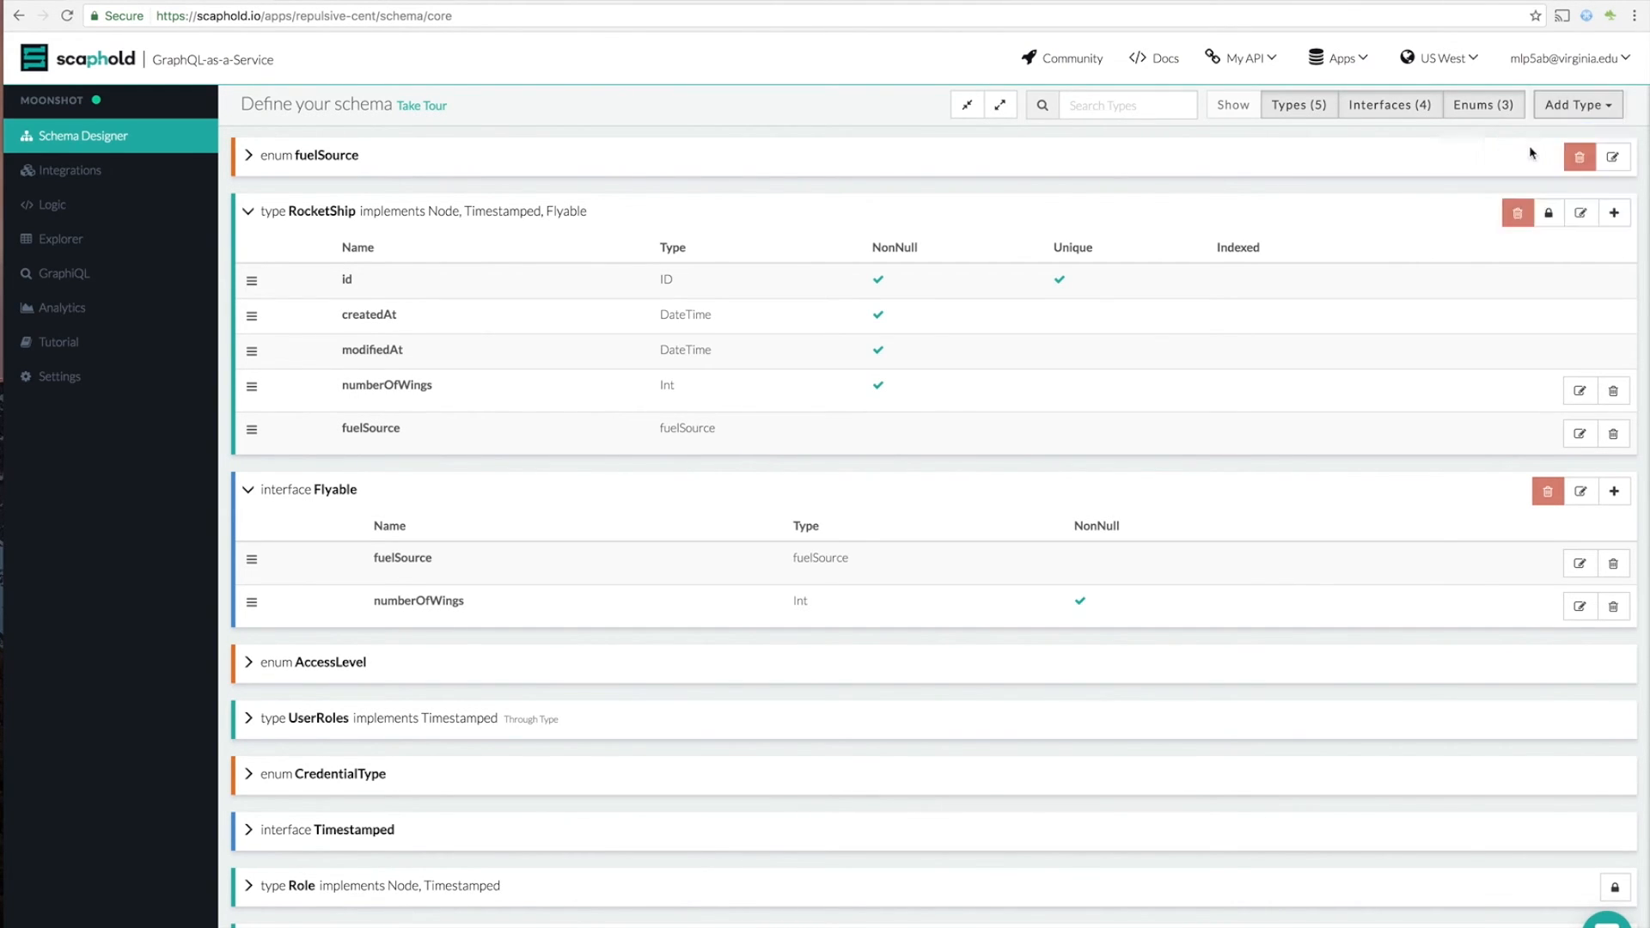
left_click(1462, 171)
type("Plane")
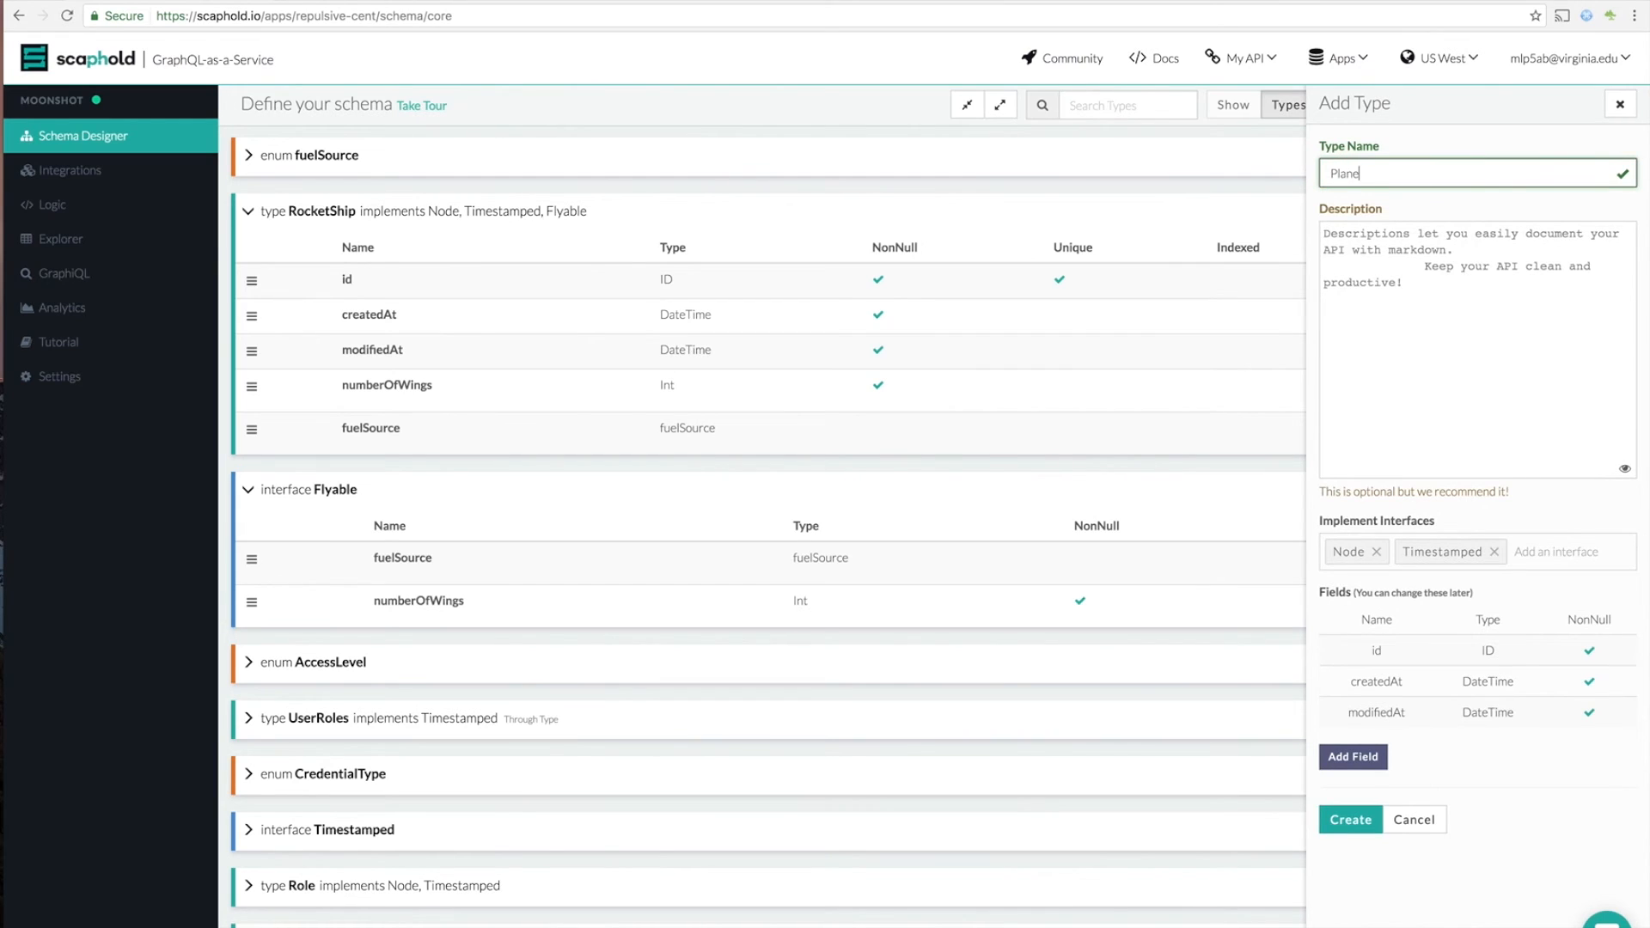
left_click(1553, 553)
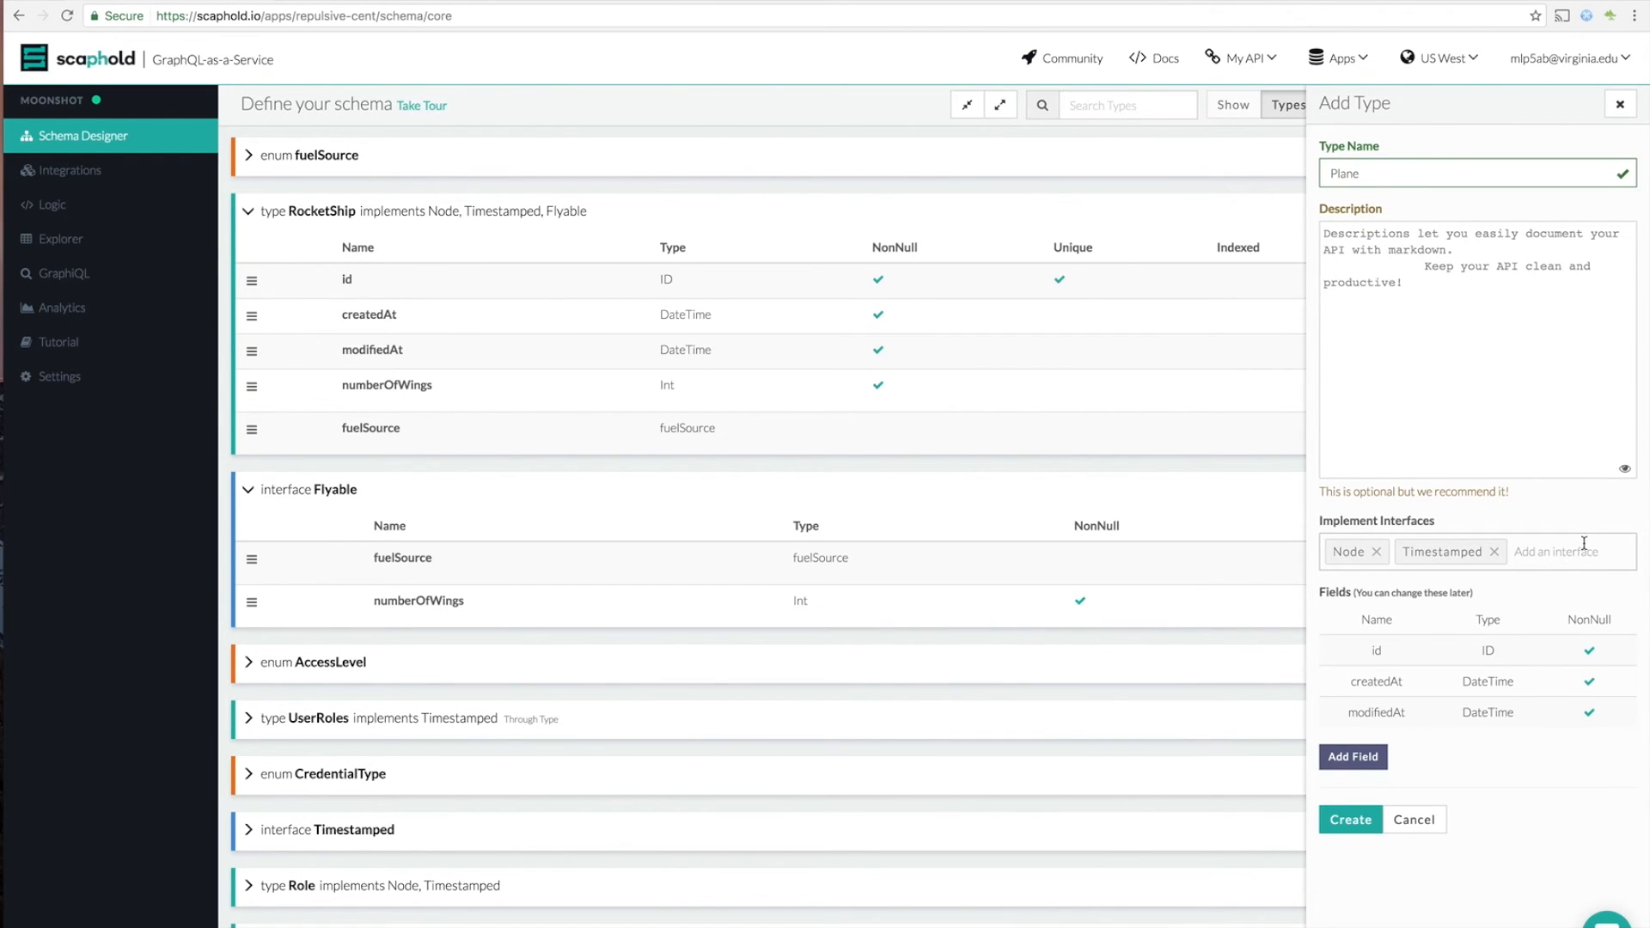
type("Flya")
key("Return")
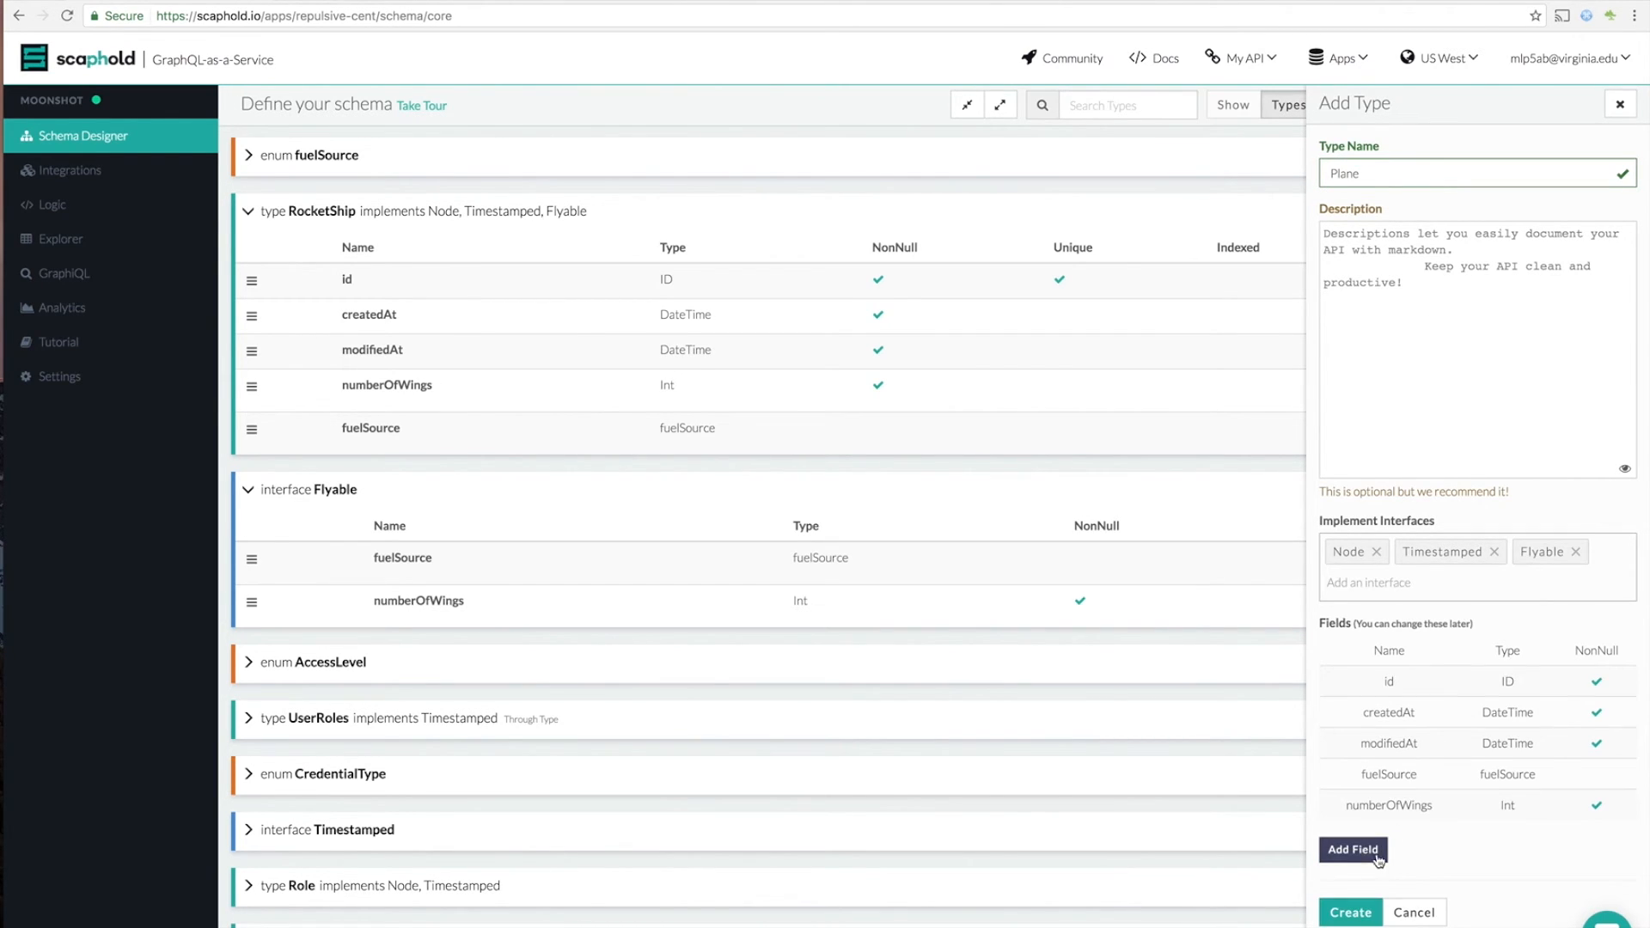
left_click(1351, 912)
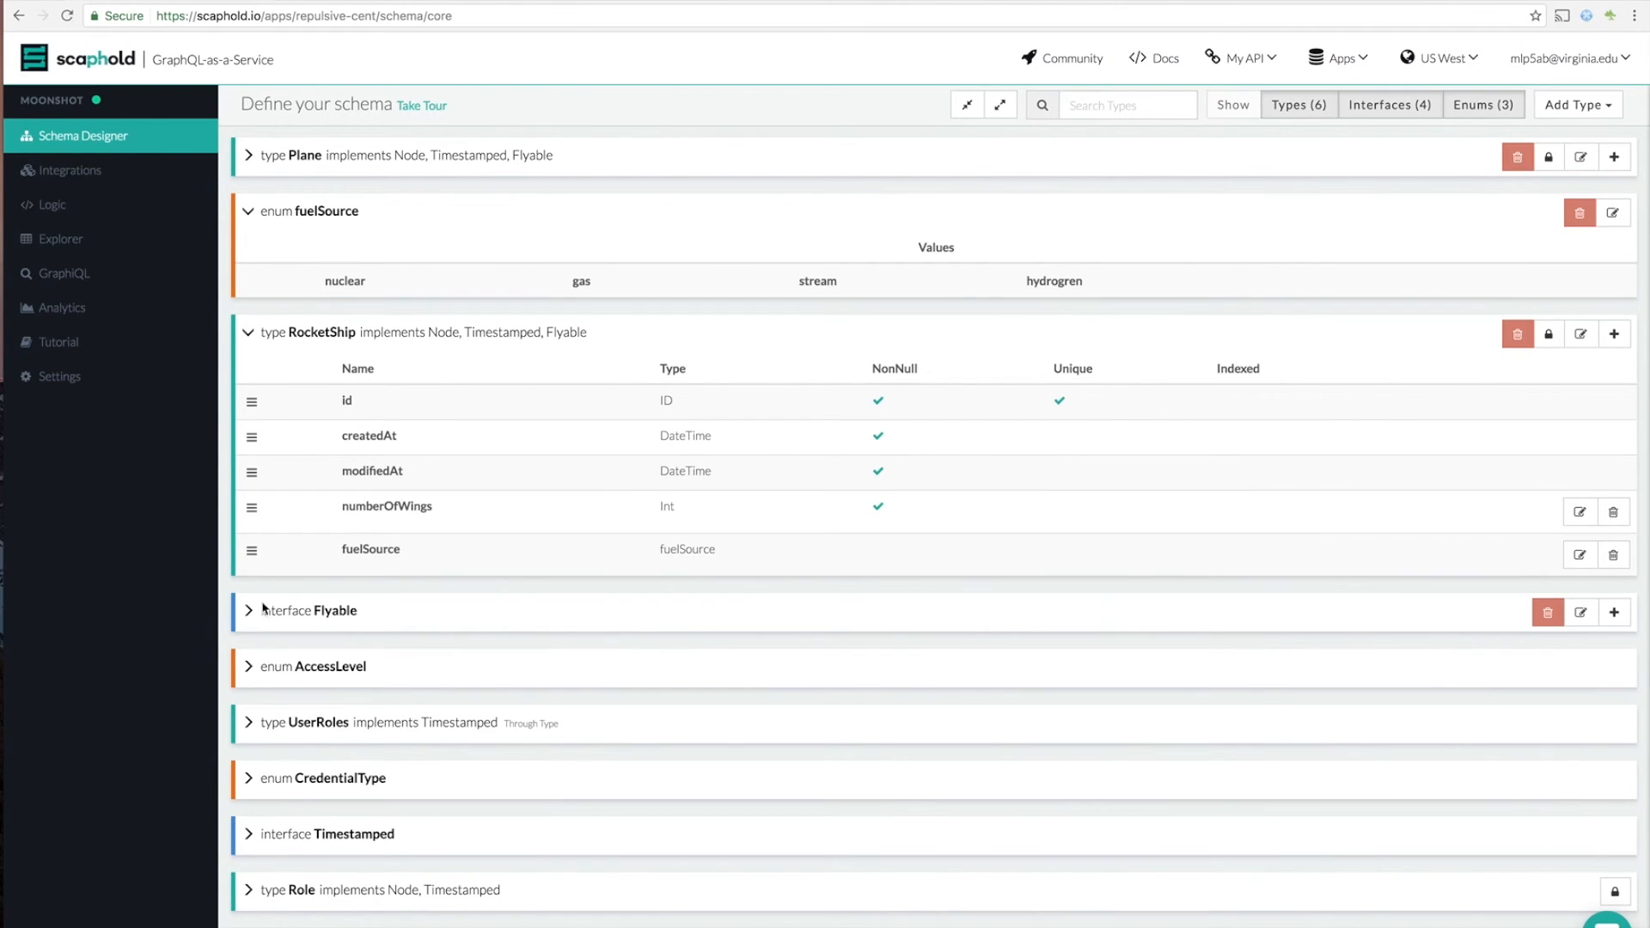
Review the Plane type's inherited fields and collapse Plane, fuelSource and RocketShip.
left_click(249, 156)
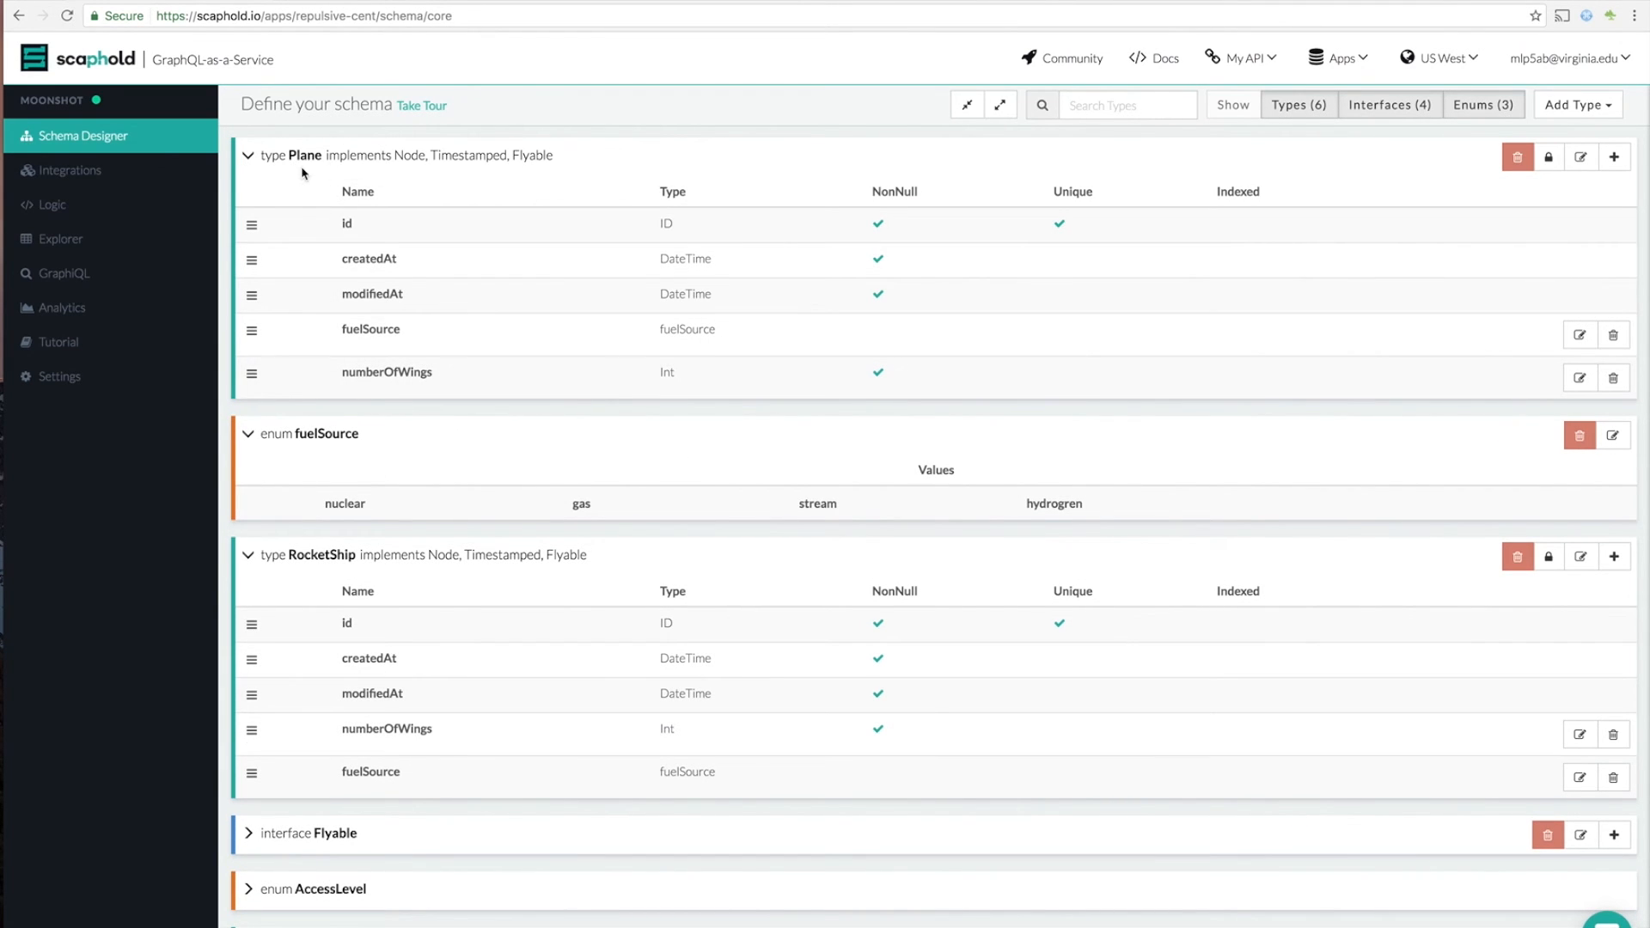
left_click(248, 157)
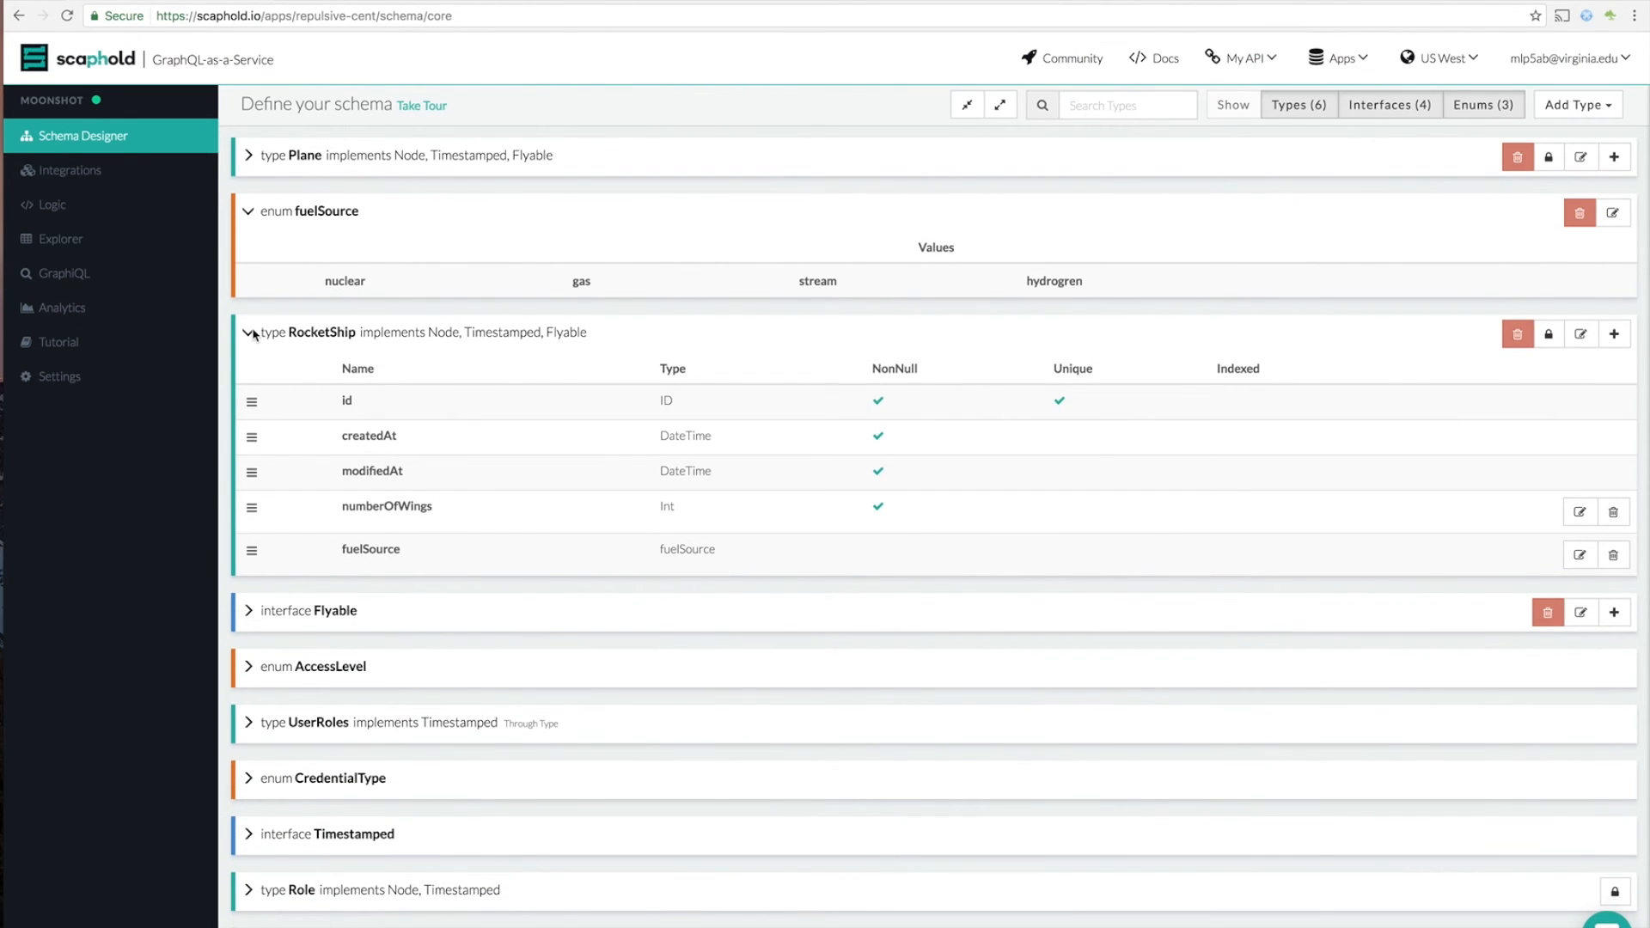
left_click(248, 210)
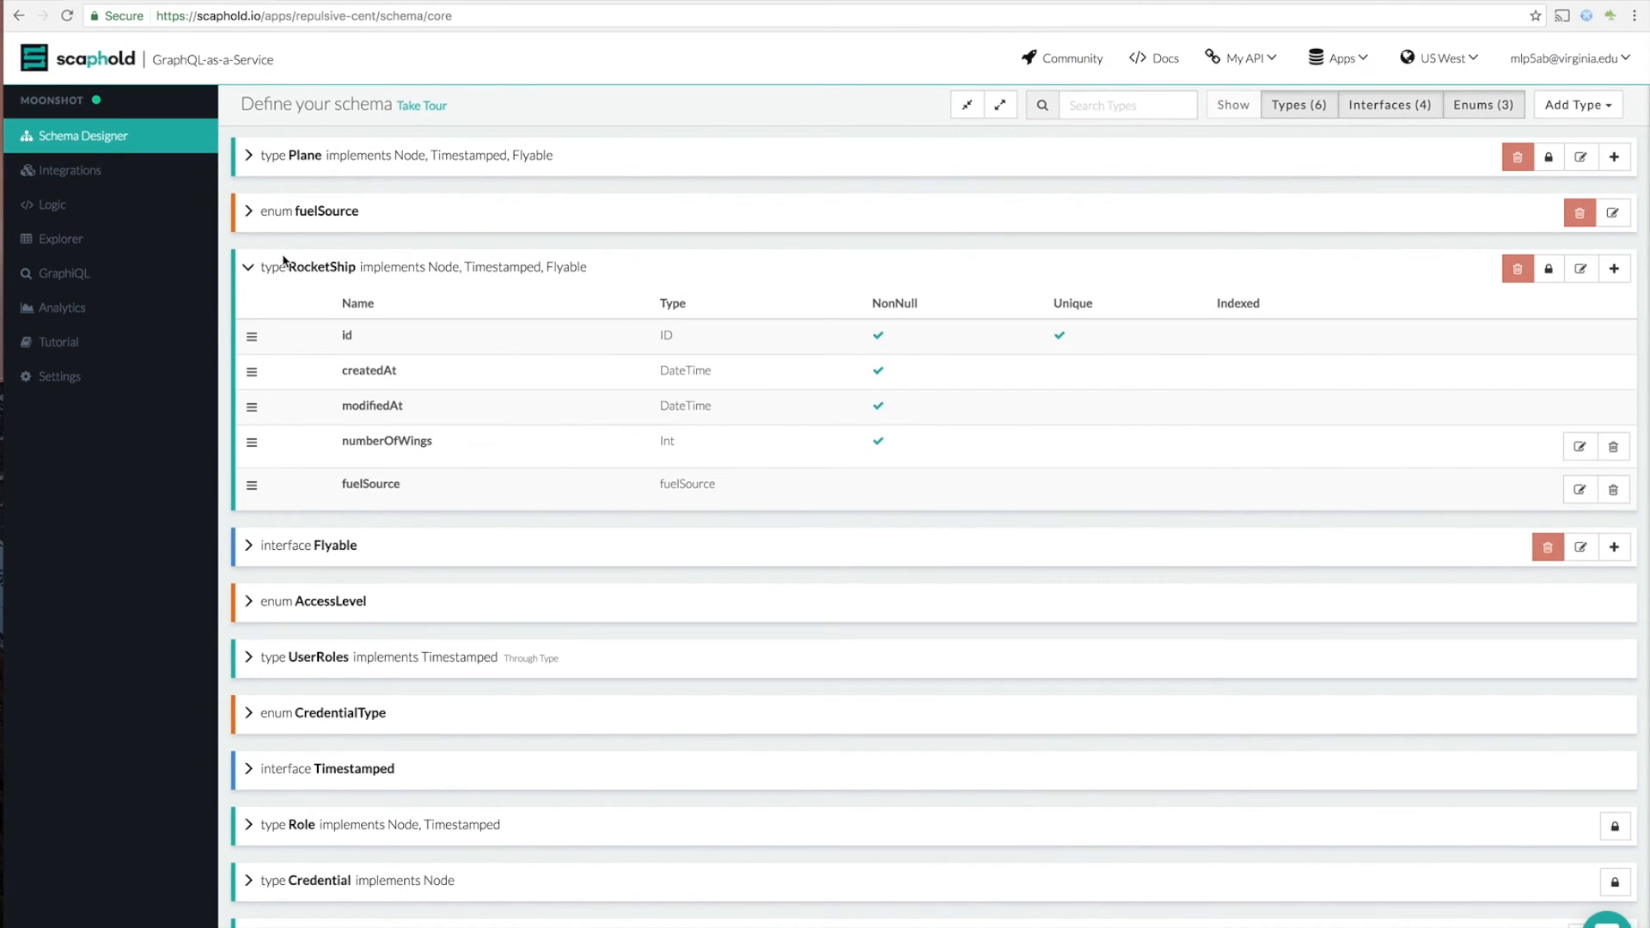
left_click(249, 267)
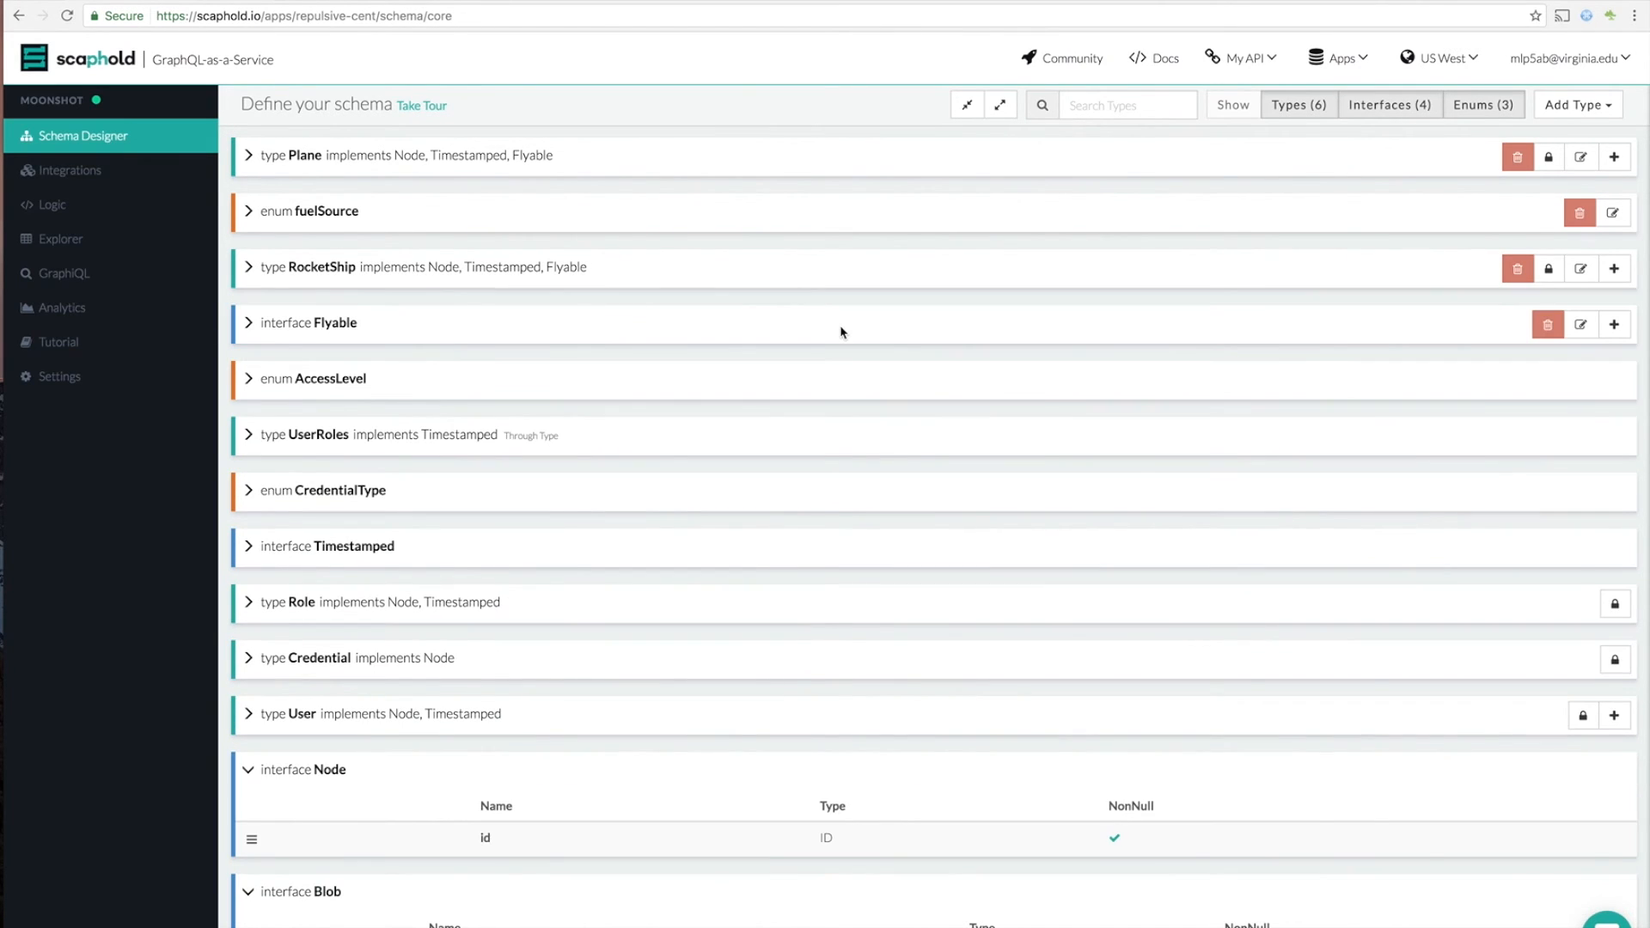
Recheck the RocketShip type's fields, then open the data explorer on the Plane records.
left_click(249, 268)
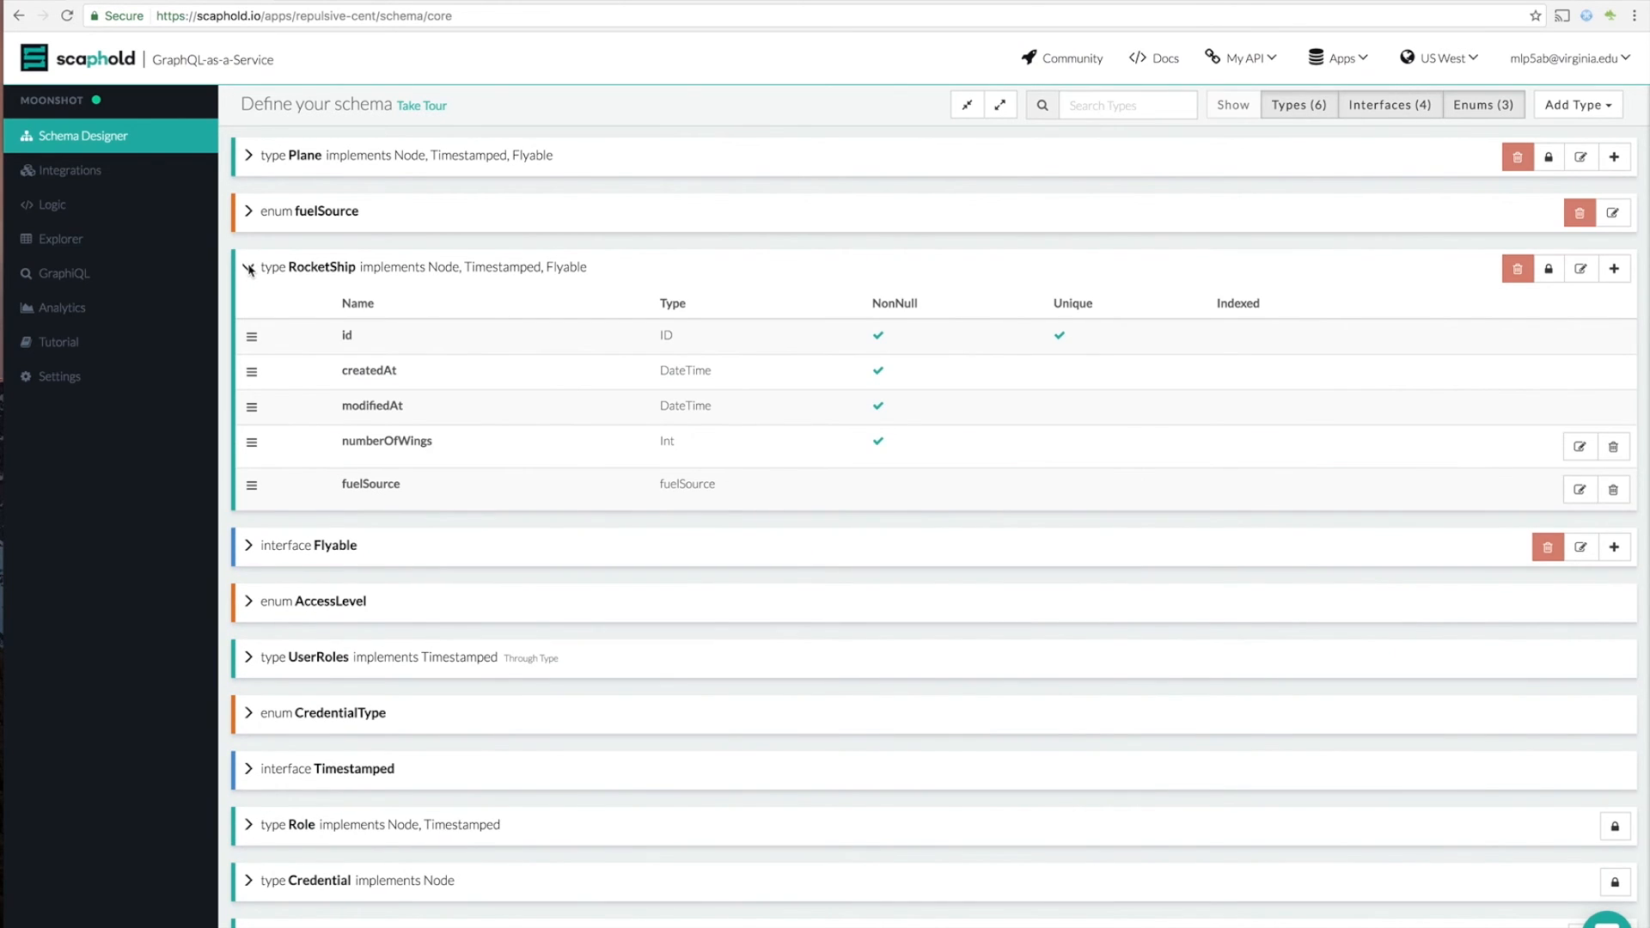
left_click(249, 268)
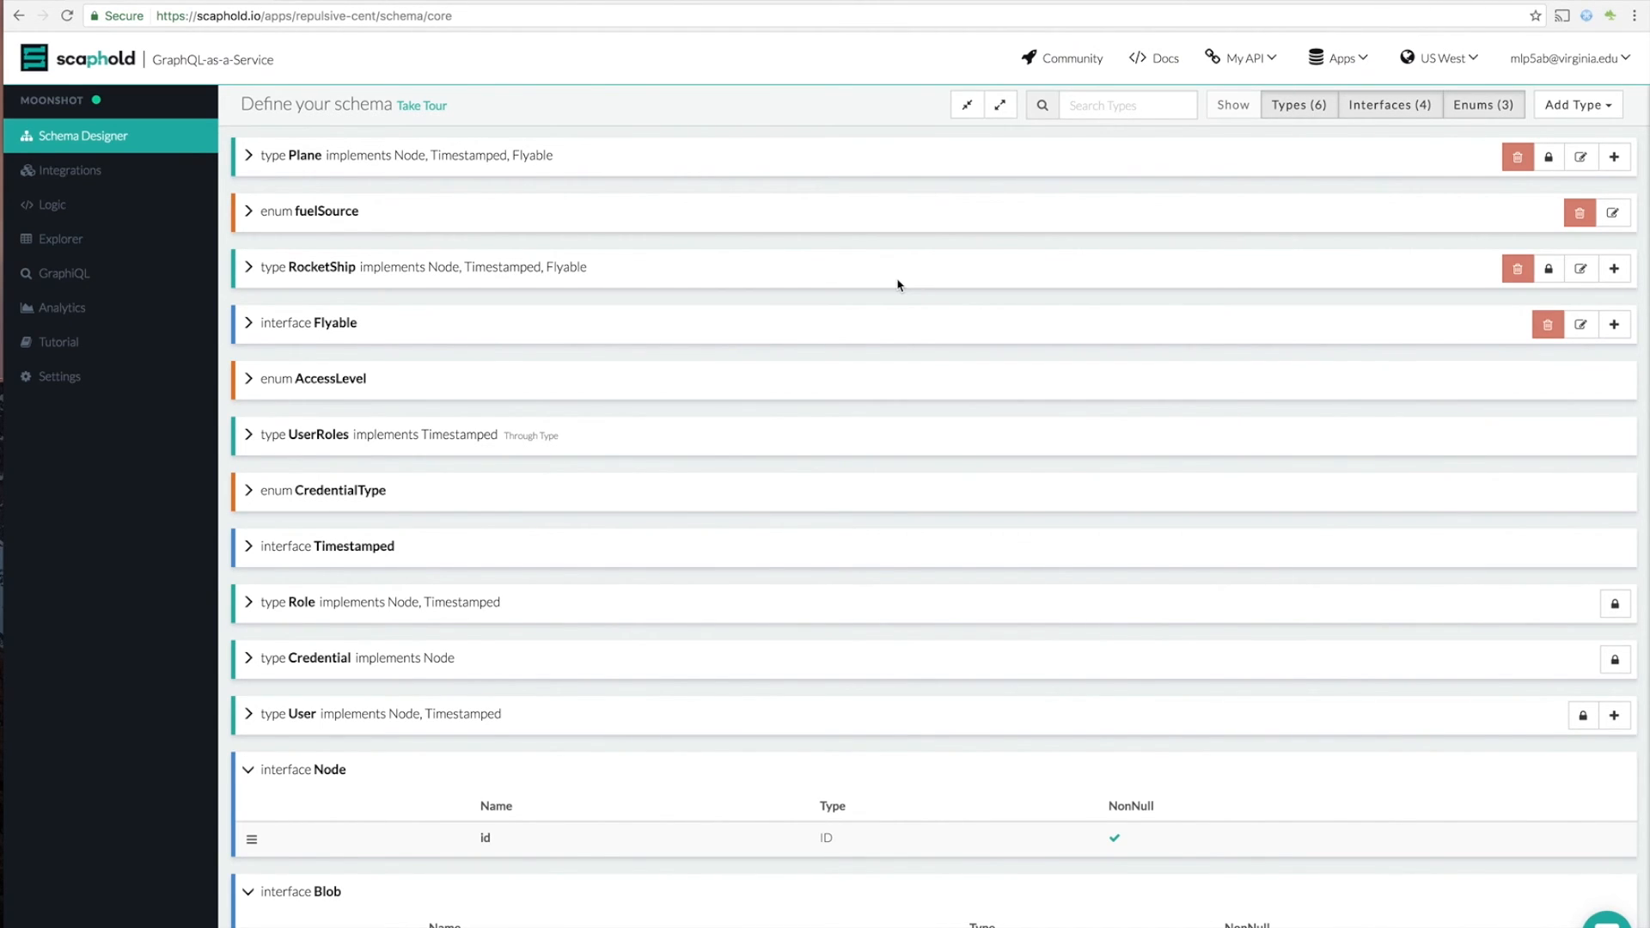
left_click(61, 239)
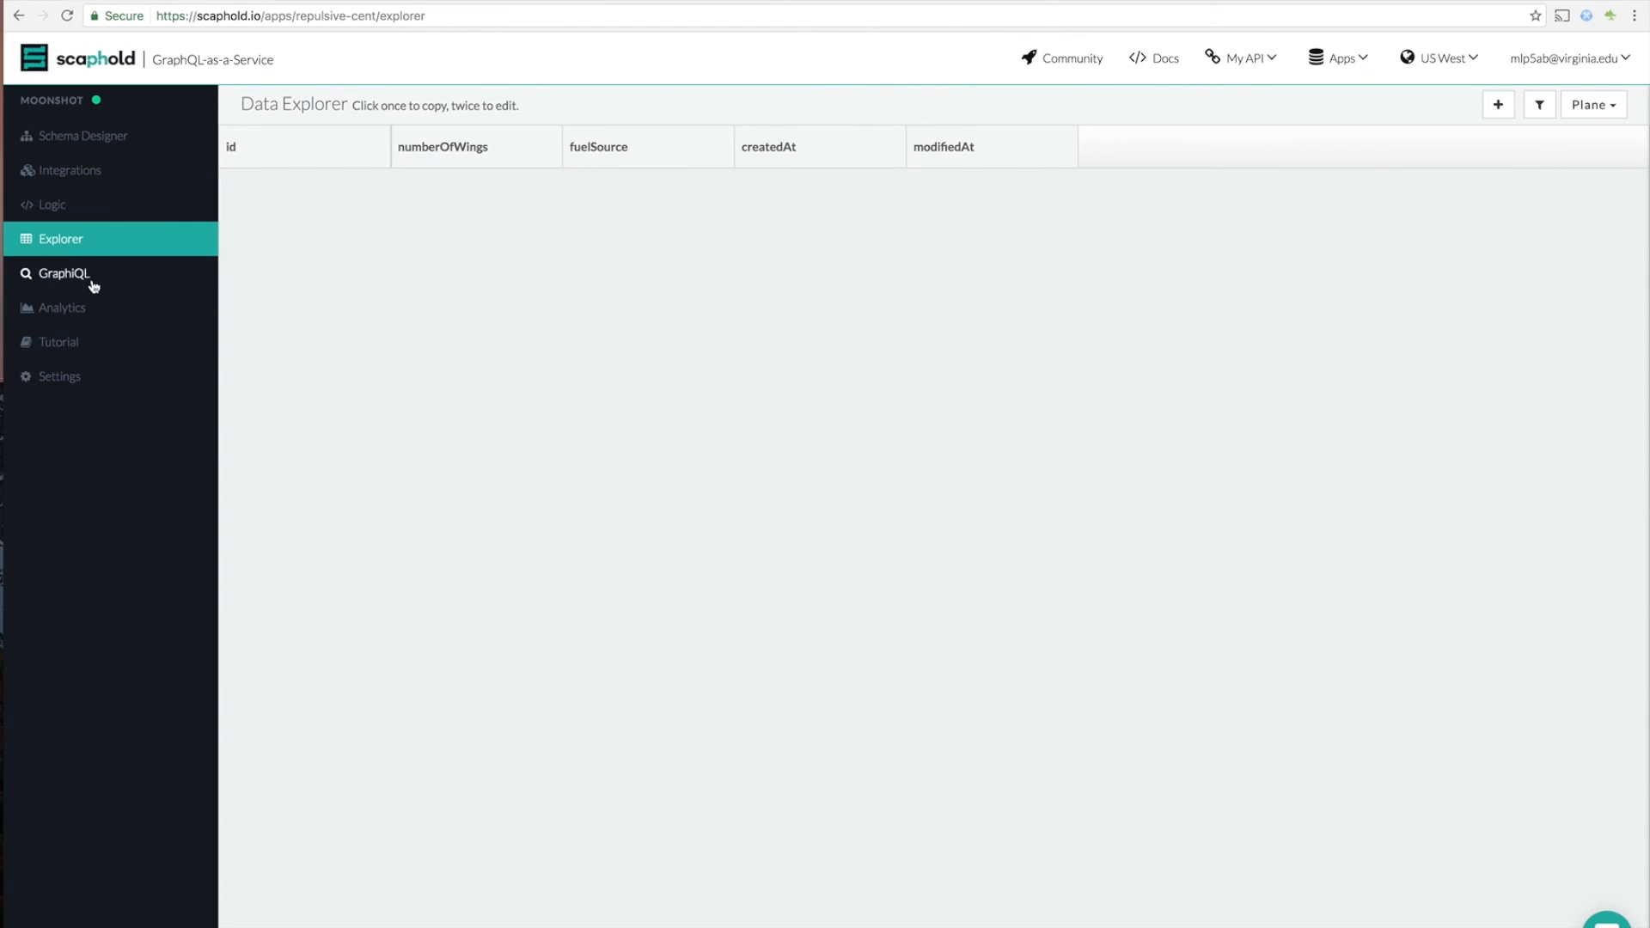
Open GraphiQL with the Mutation docs shown and select the welcome comments for replacement.
left_click(63, 274)
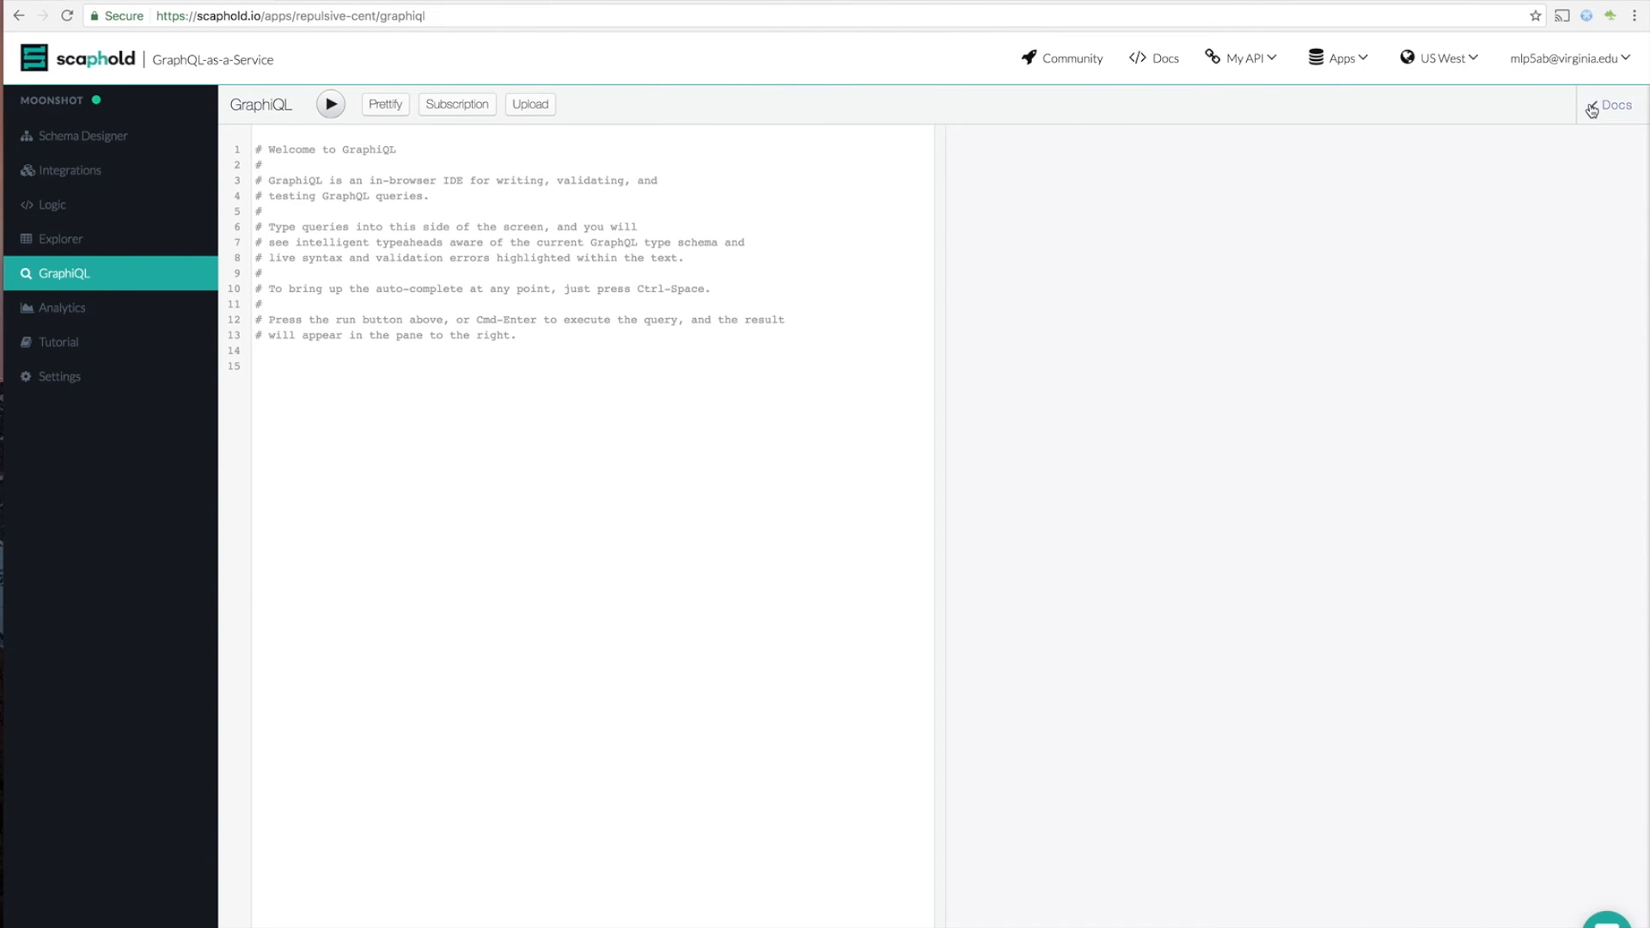
left_click(1596, 105)
left_click(1433, 301)
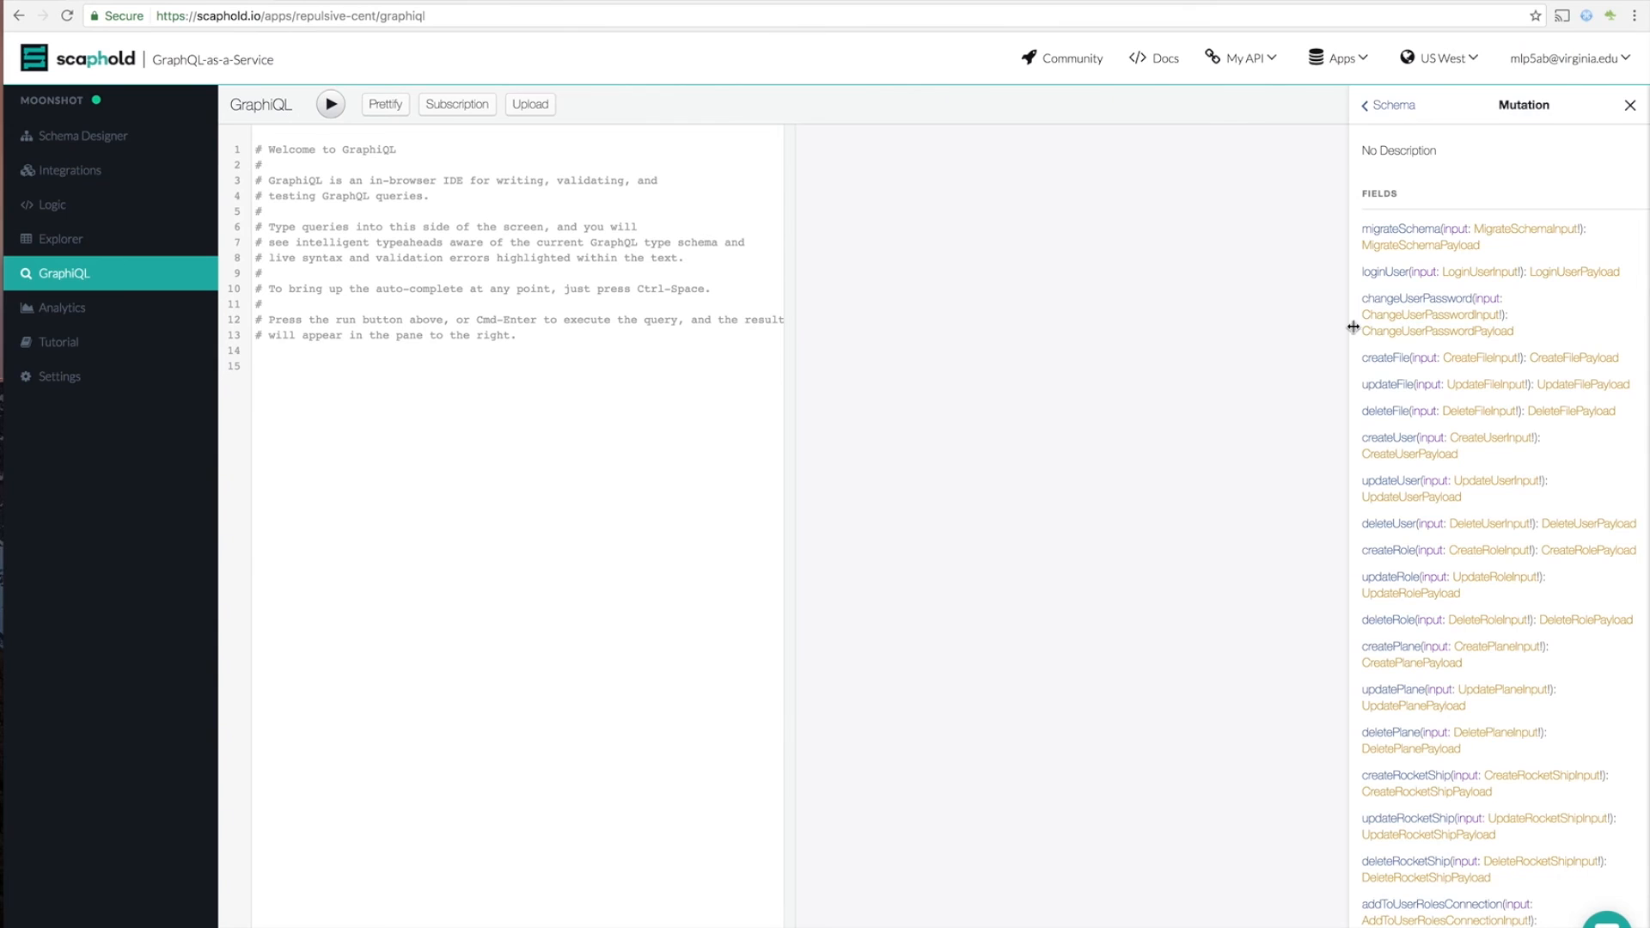
left_click_drag(1349, 332, 1092, 376)
left_click(416, 387)
key("ctrl+a")
type("mutation ")
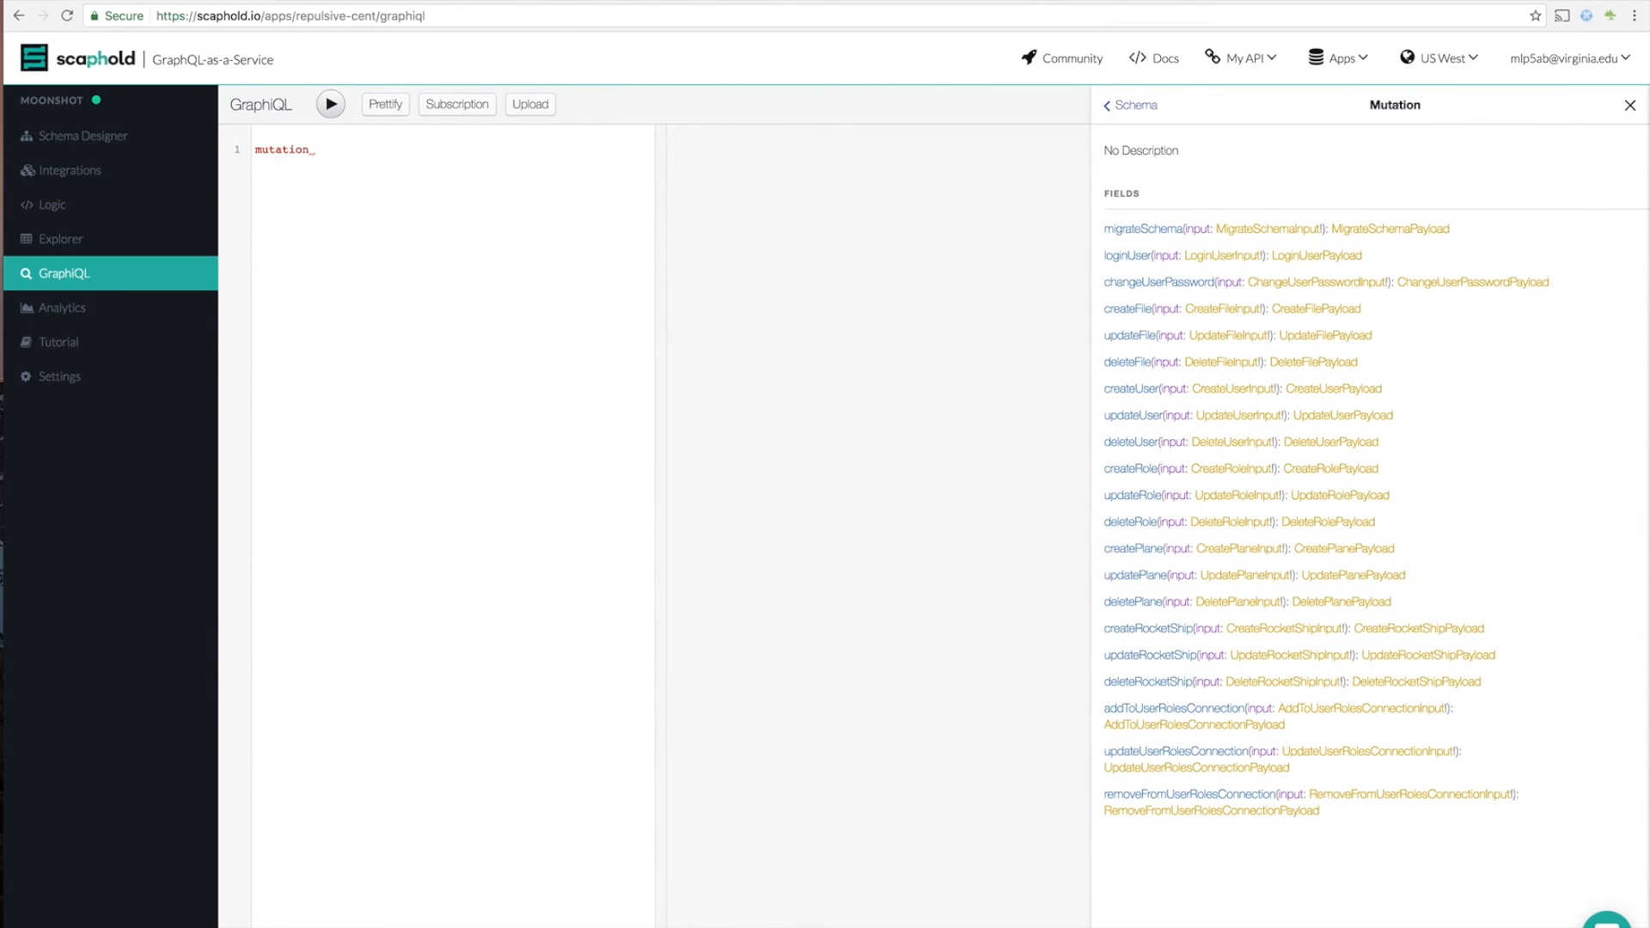
type("CreatePlane($p")
type("lane:CreatePla")
type("neInpu")
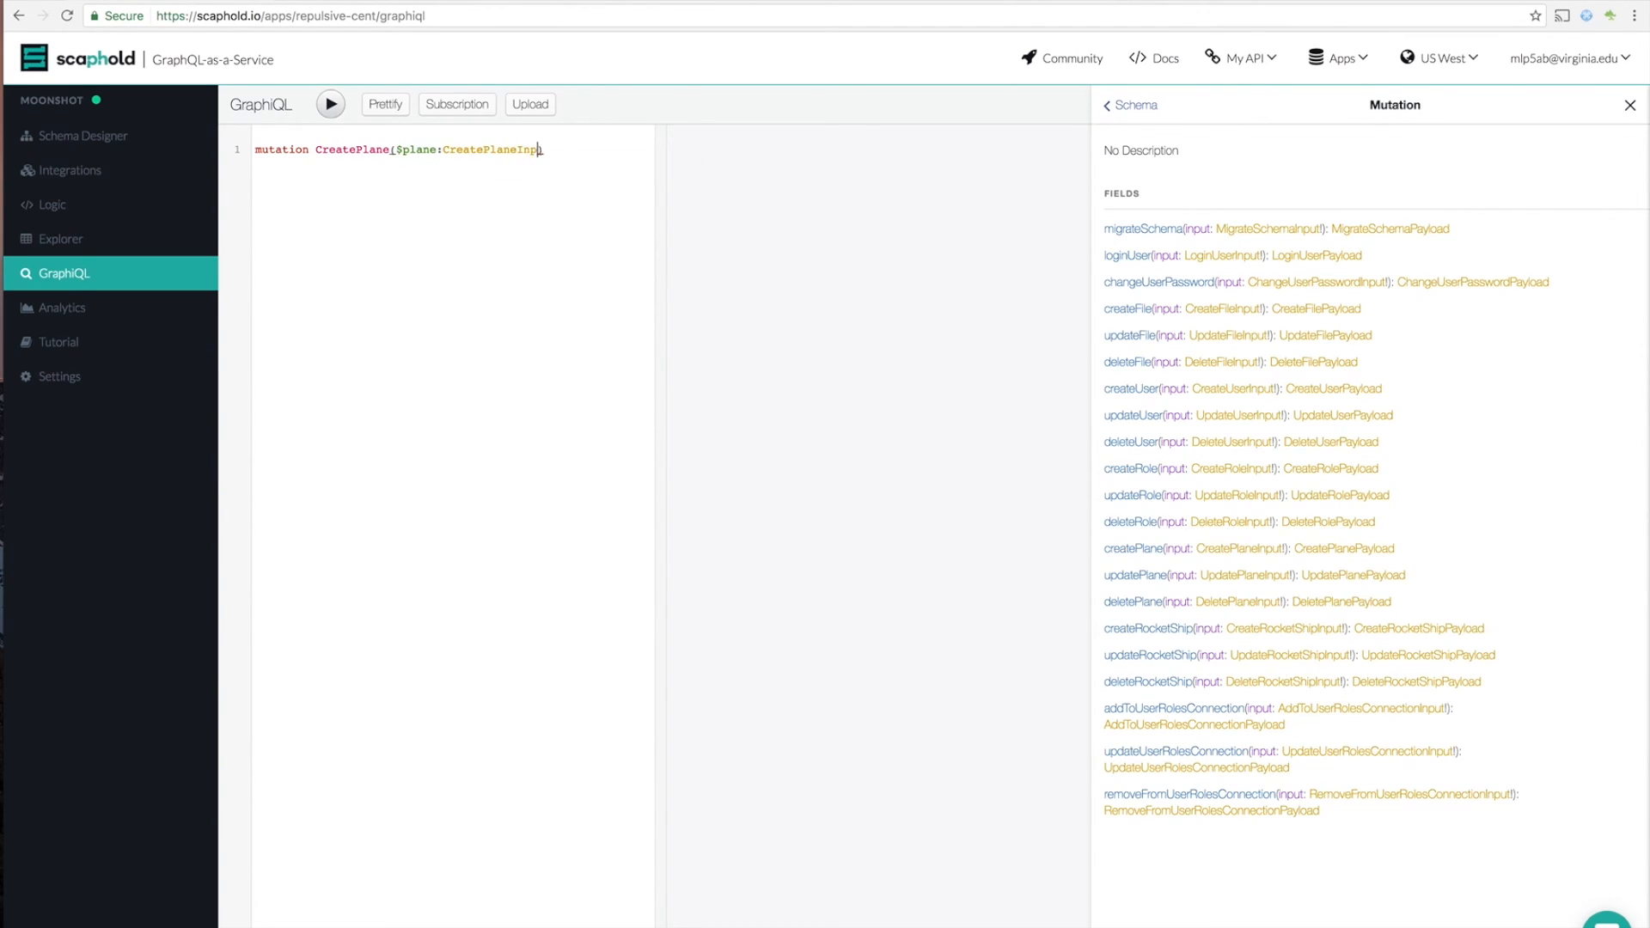
type("t!) {   ")
type("cartete")
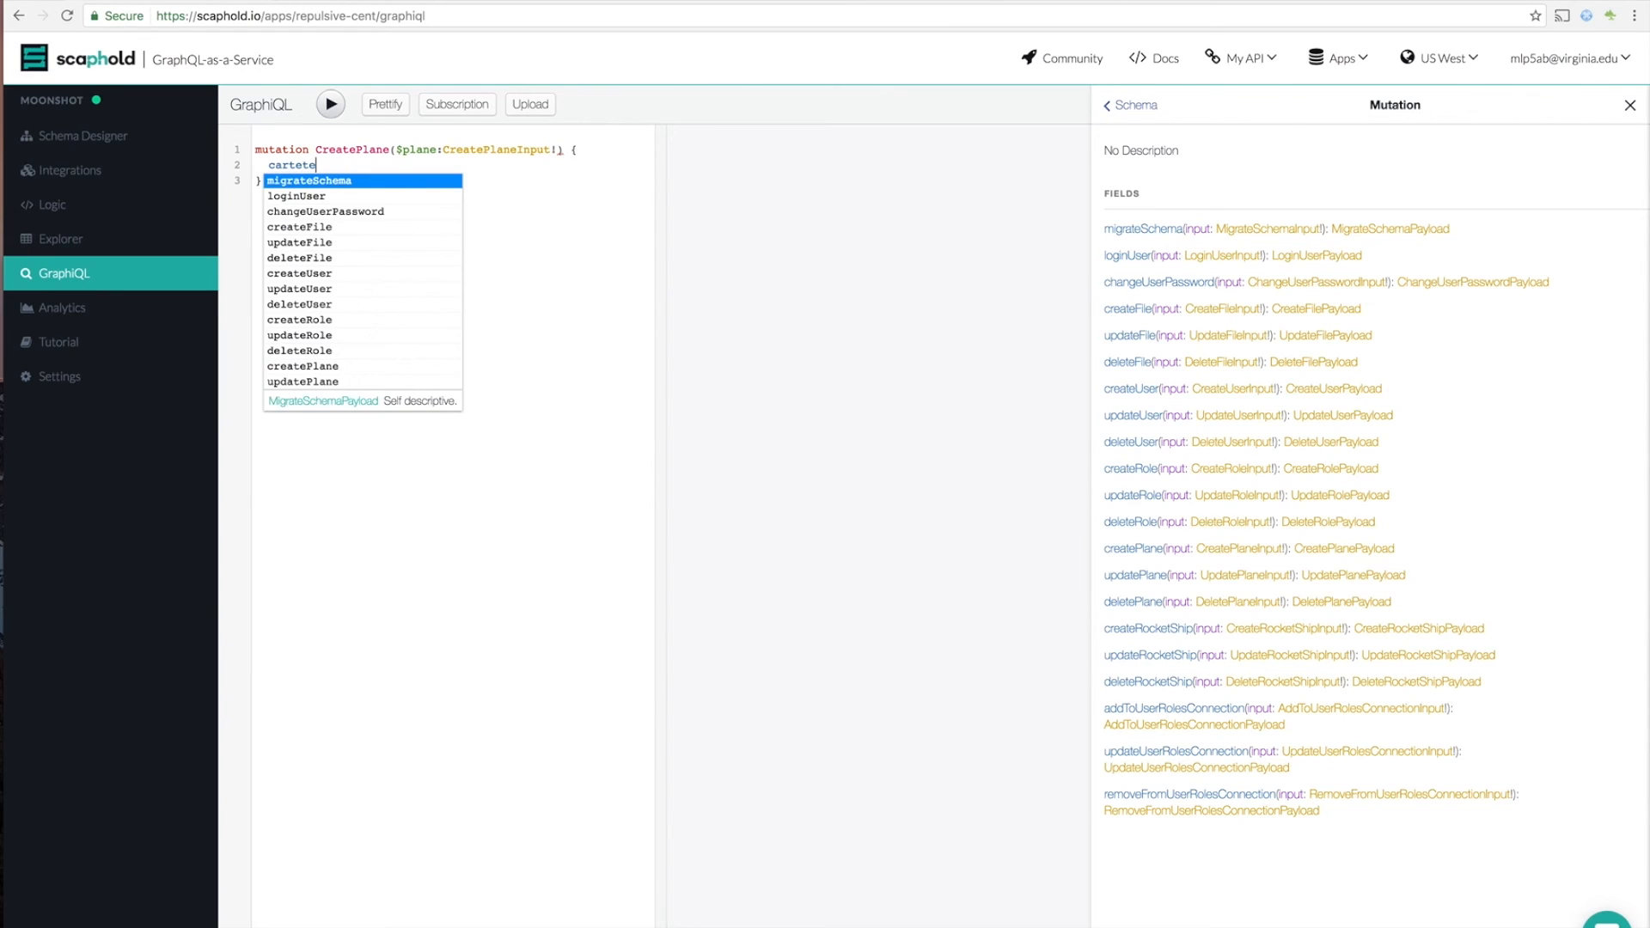
Write mutation CreatePlane calling createPlane and returning changedPlane { id numberOfWings }.
key("BackSpace")
key("BackSpace")
key("BackSpace")
type("createPla")
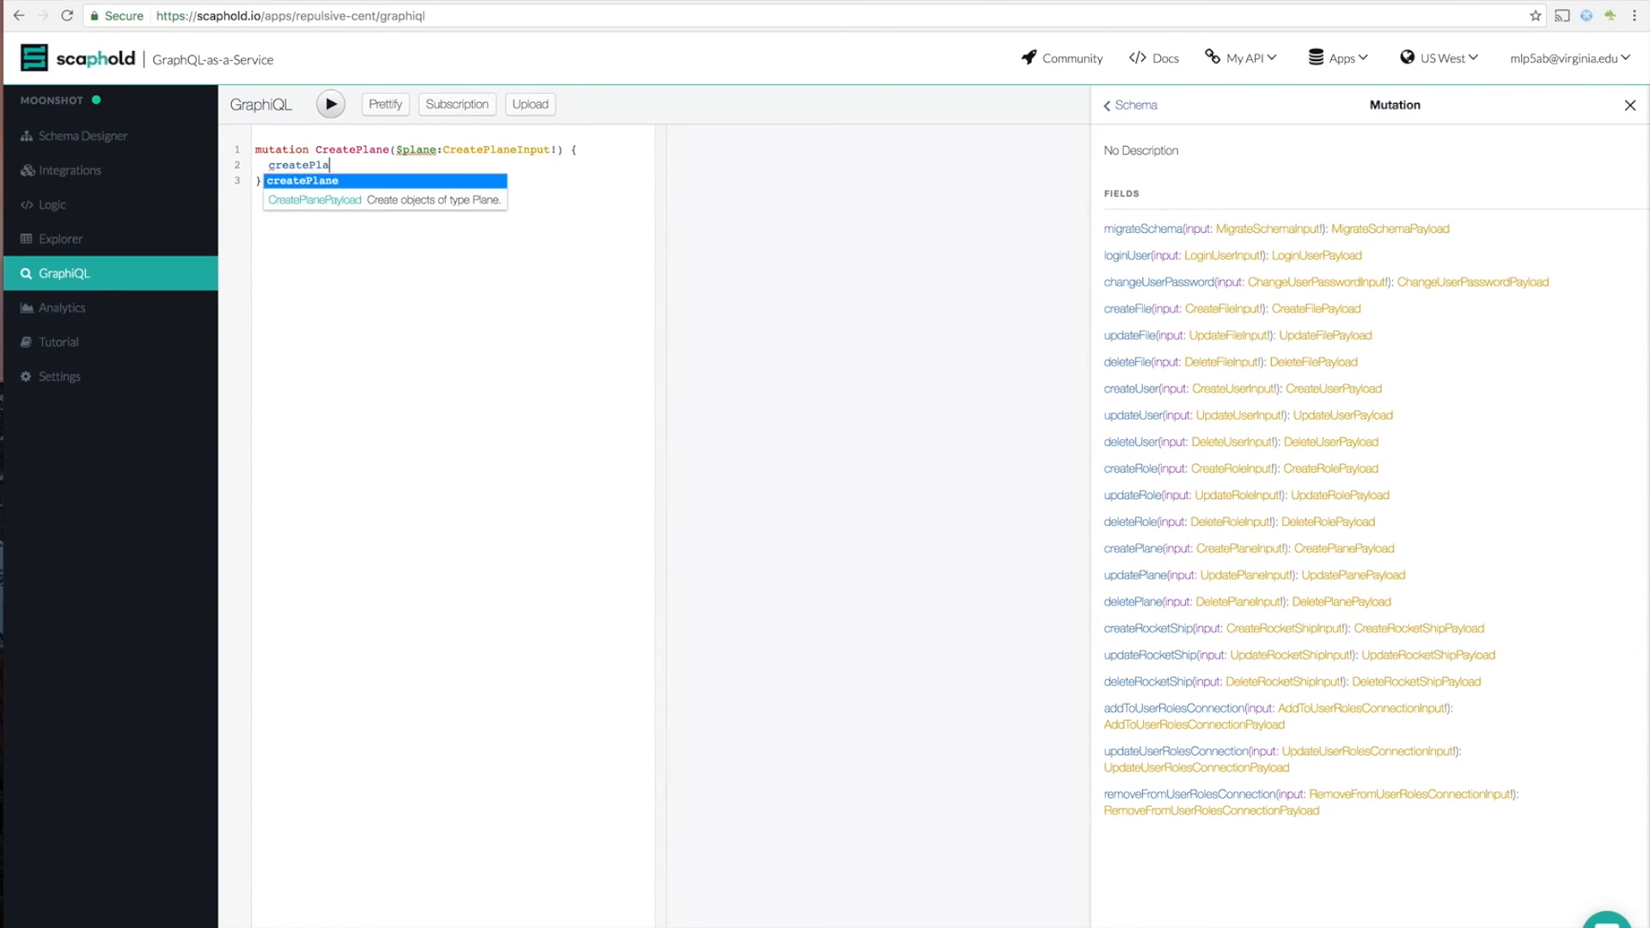
type("ne(input:$")
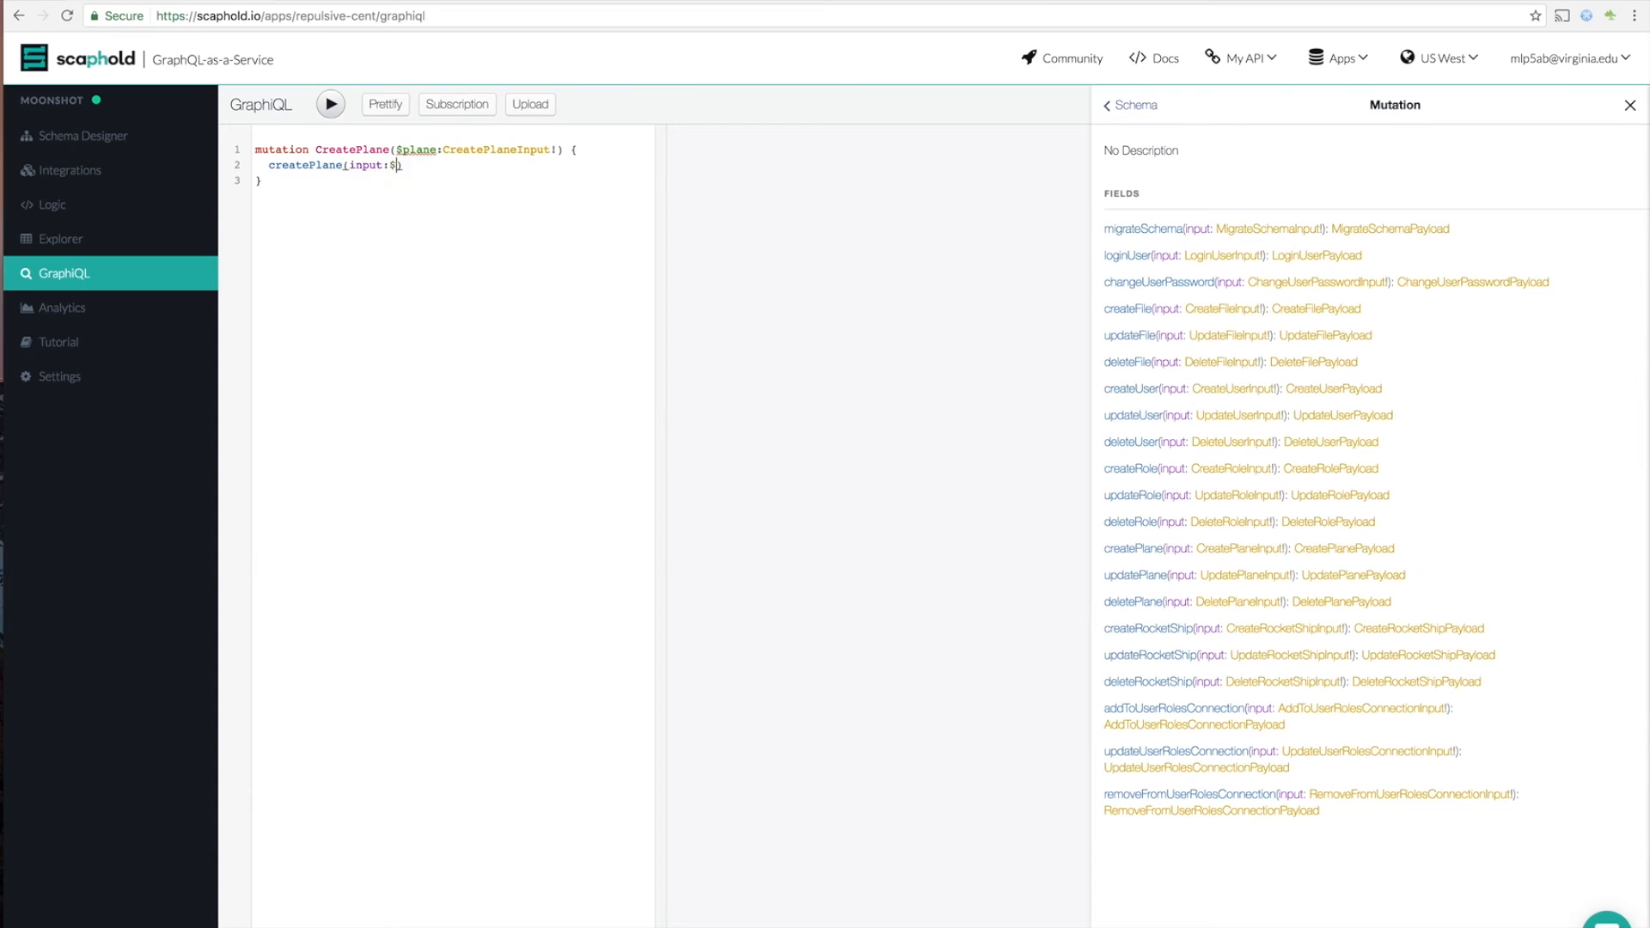
type("plane) {     c")
type("ha")
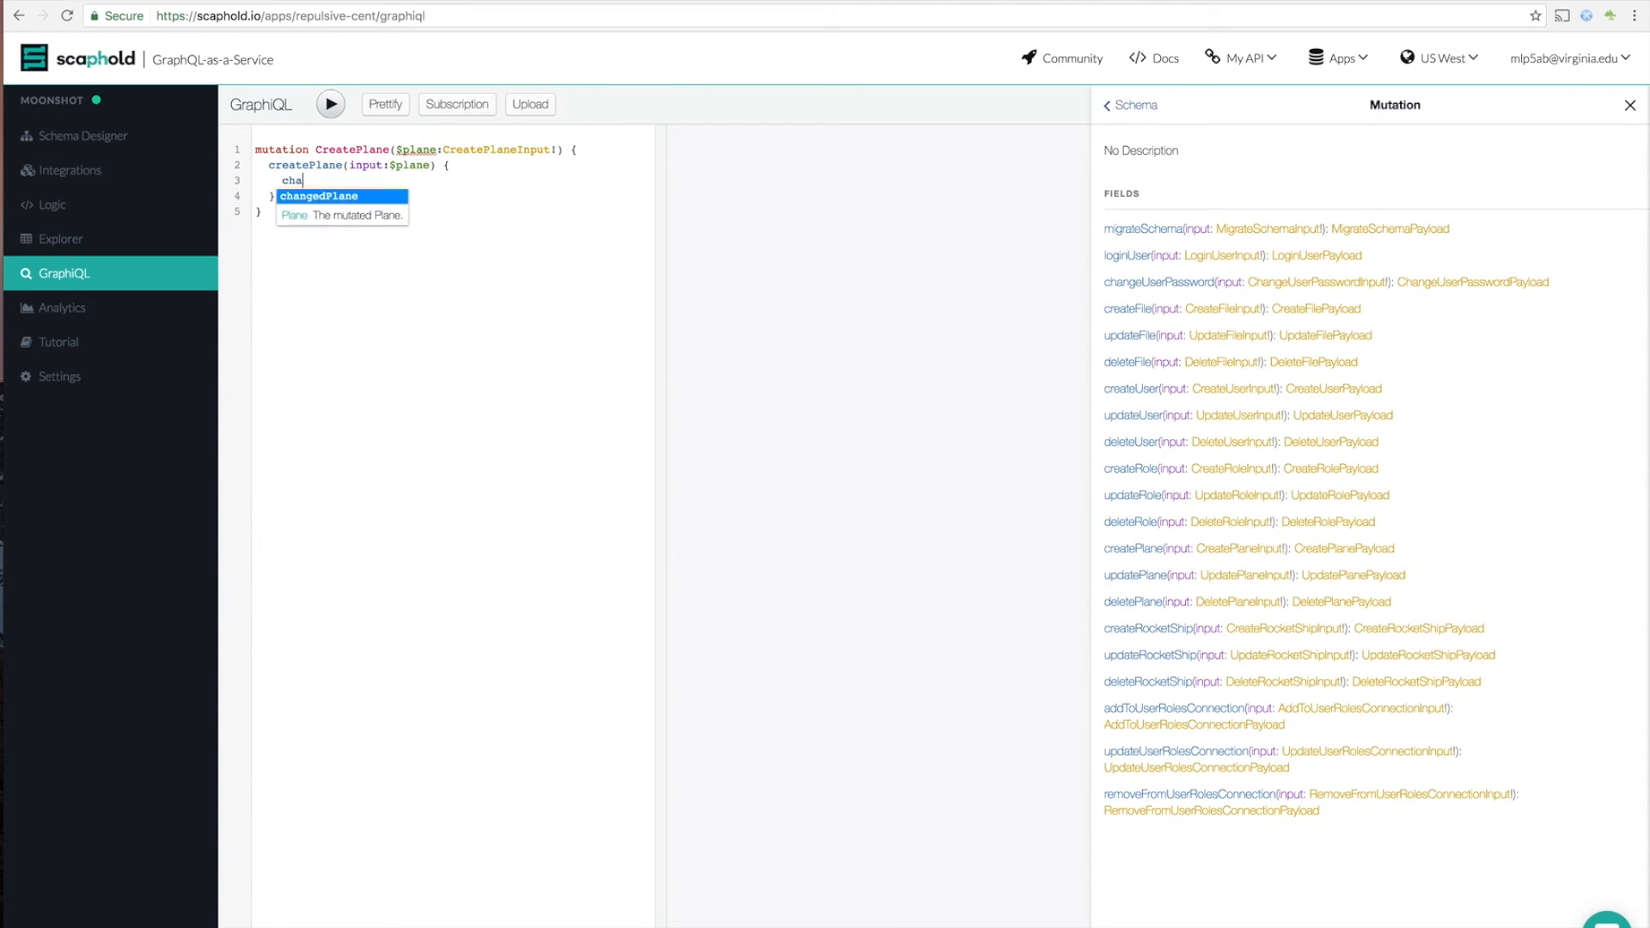
key("Tab")
type("{")
key("Return")
type("id")
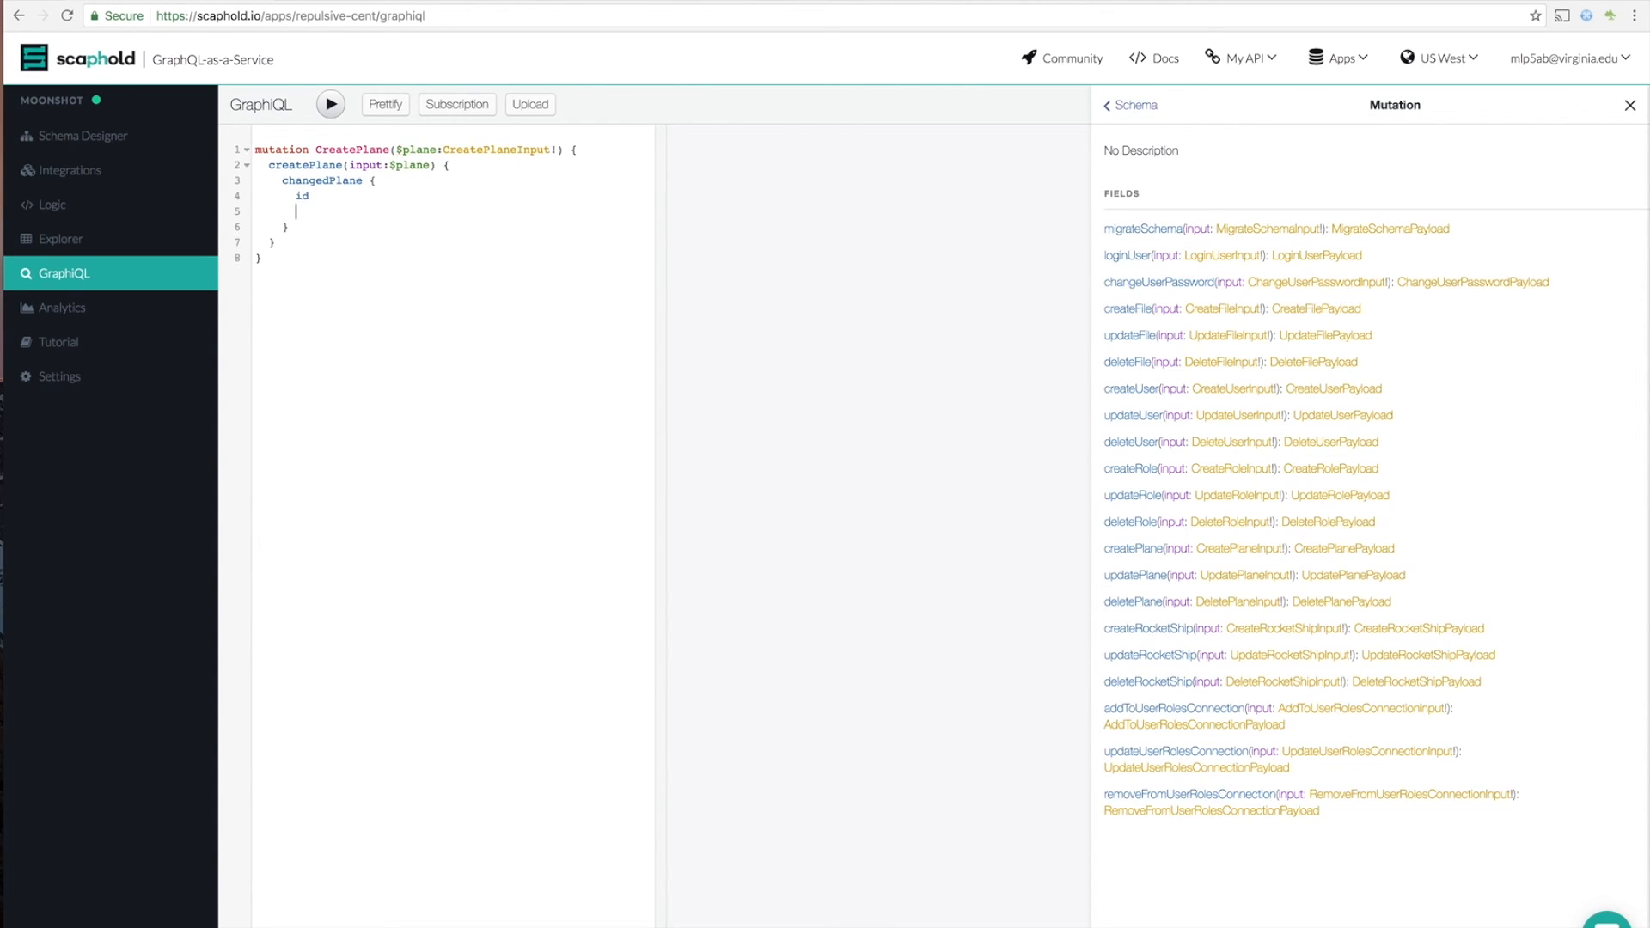
key("Return")
type("nu")
key("Tab")
Add a plane query variable with numberOfWings 2 in the variables pane.
left_click_drag(418, 922, 419, 510)
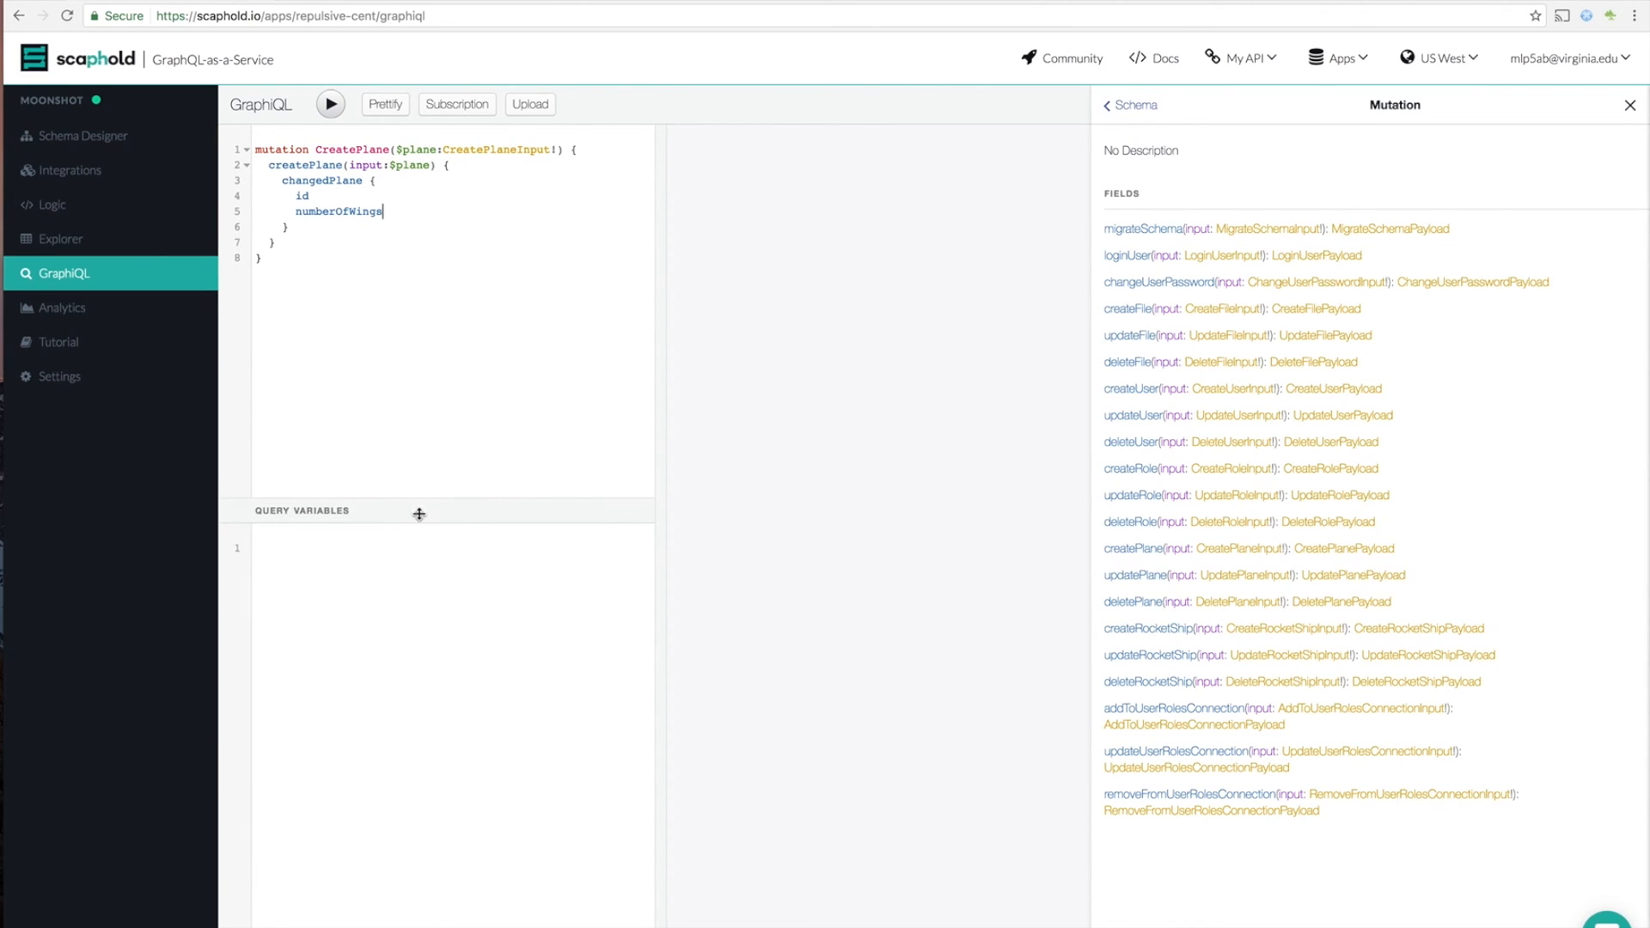
left_click(388, 632)
type("{")
key("Return")
type("\"plane\": {p")
key("BackSpace")
type("nu")
key("Tab")
type(":")
Run CreatePlane to get the new plane's id, then select the mutation text for copying.
key("ctrl+Return")
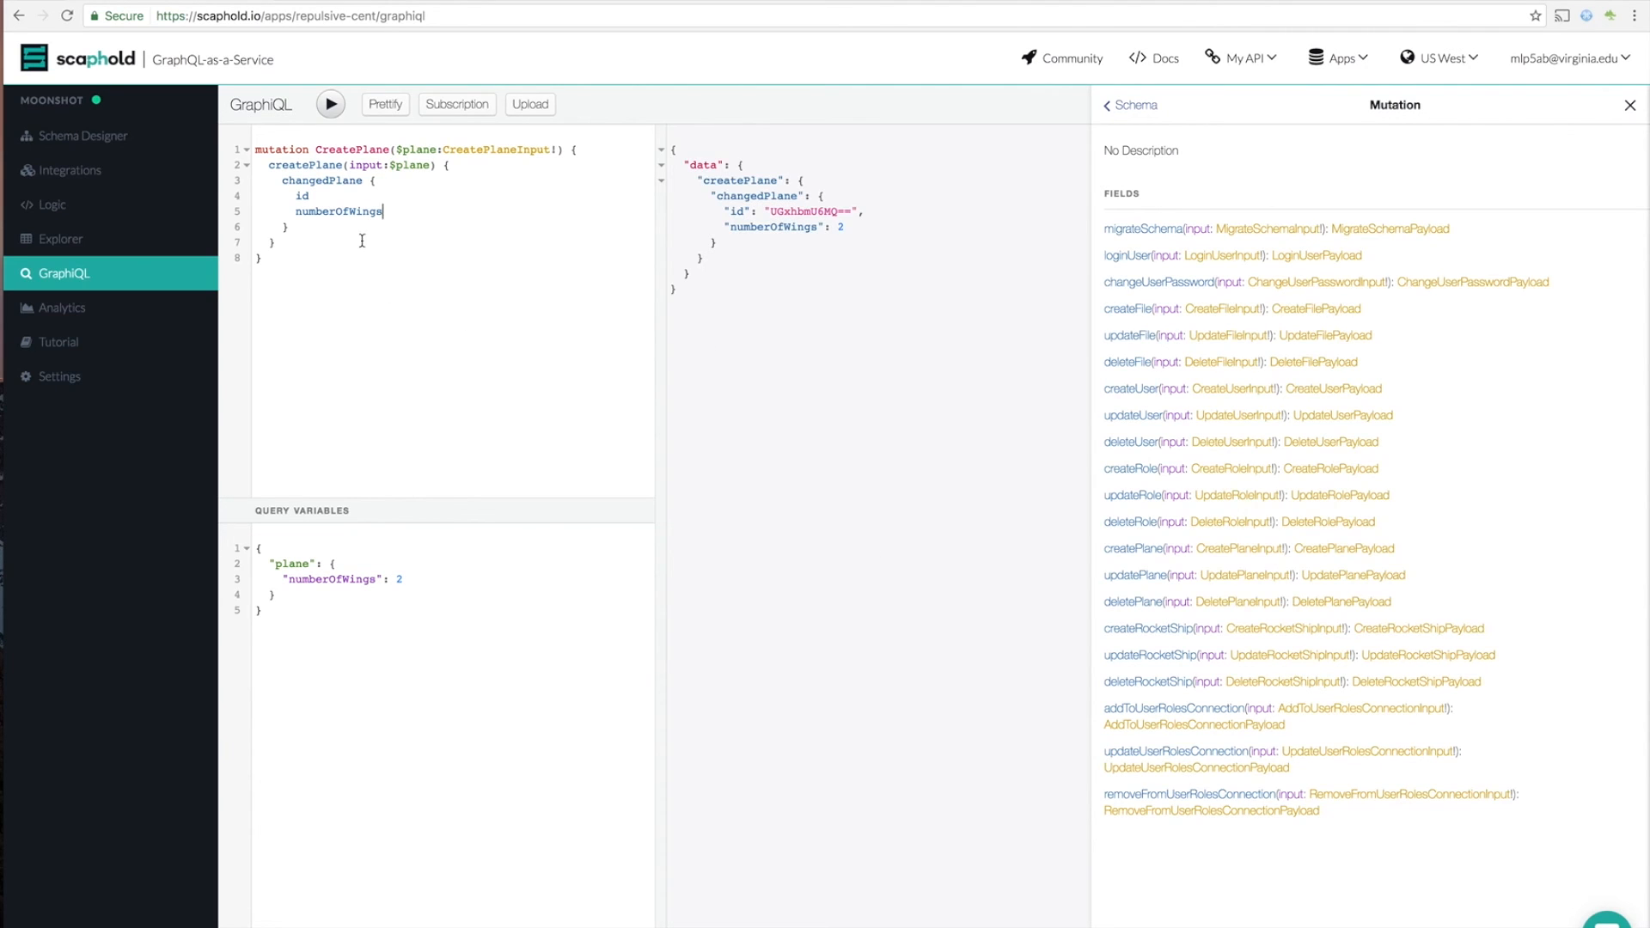
key("ctrl+a")
key("ctrl+c")
left_click(260, 258)
Paste a duplicate of the mutation and request fuelSource in both mutations.
key("ctrl+v")
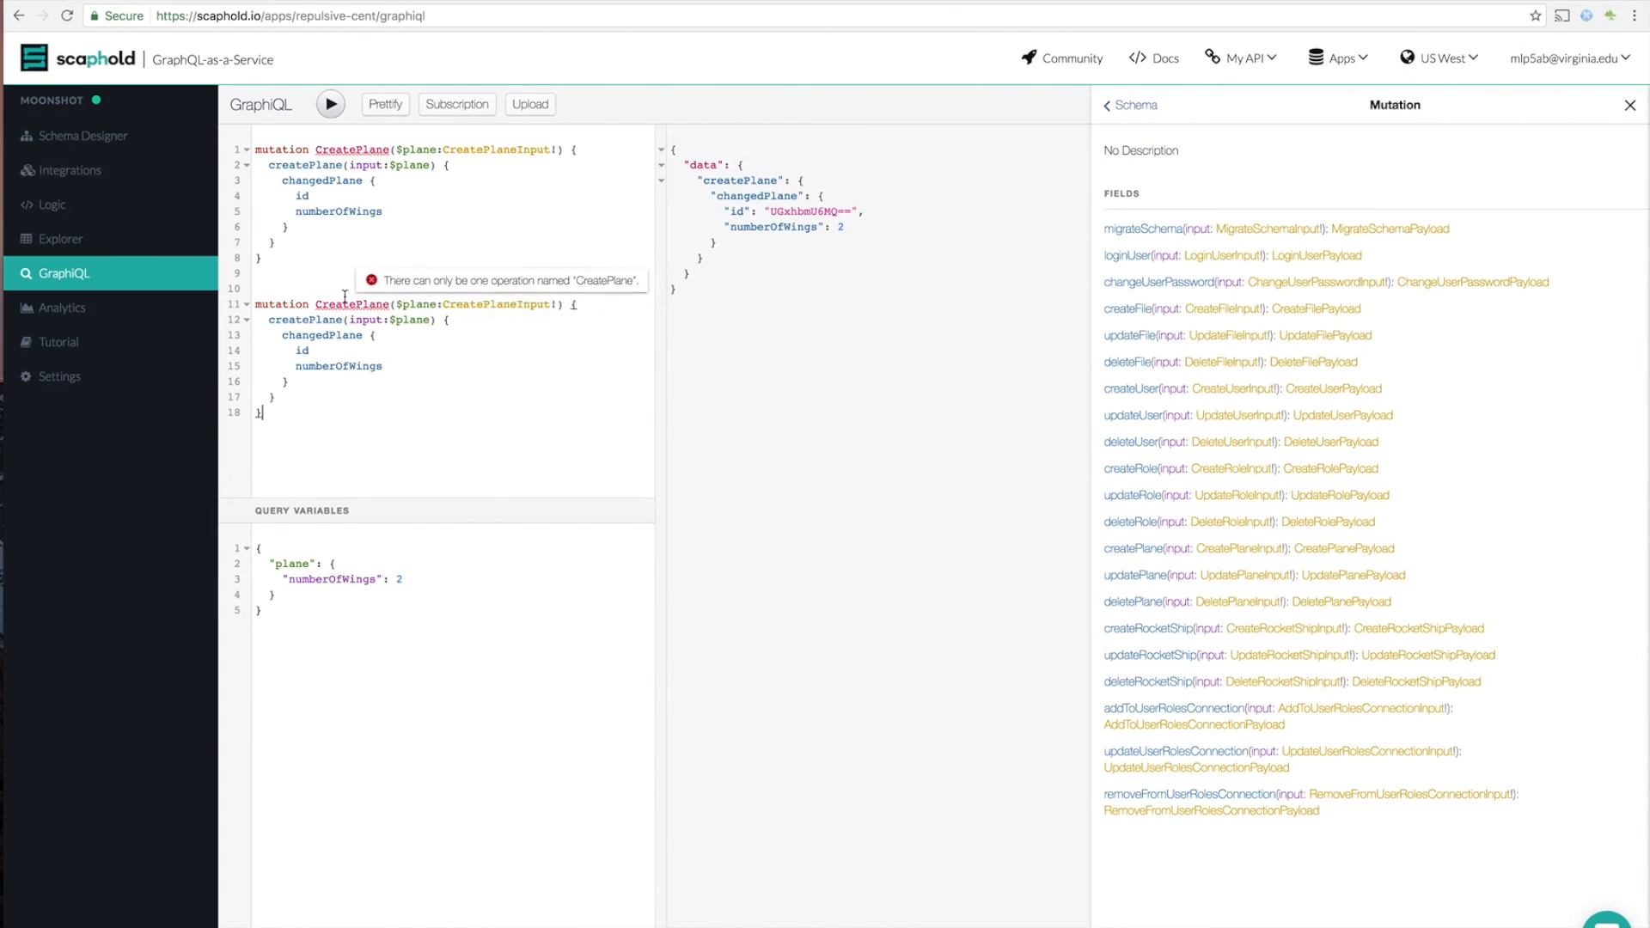
key("Return")
type("fuelSource")
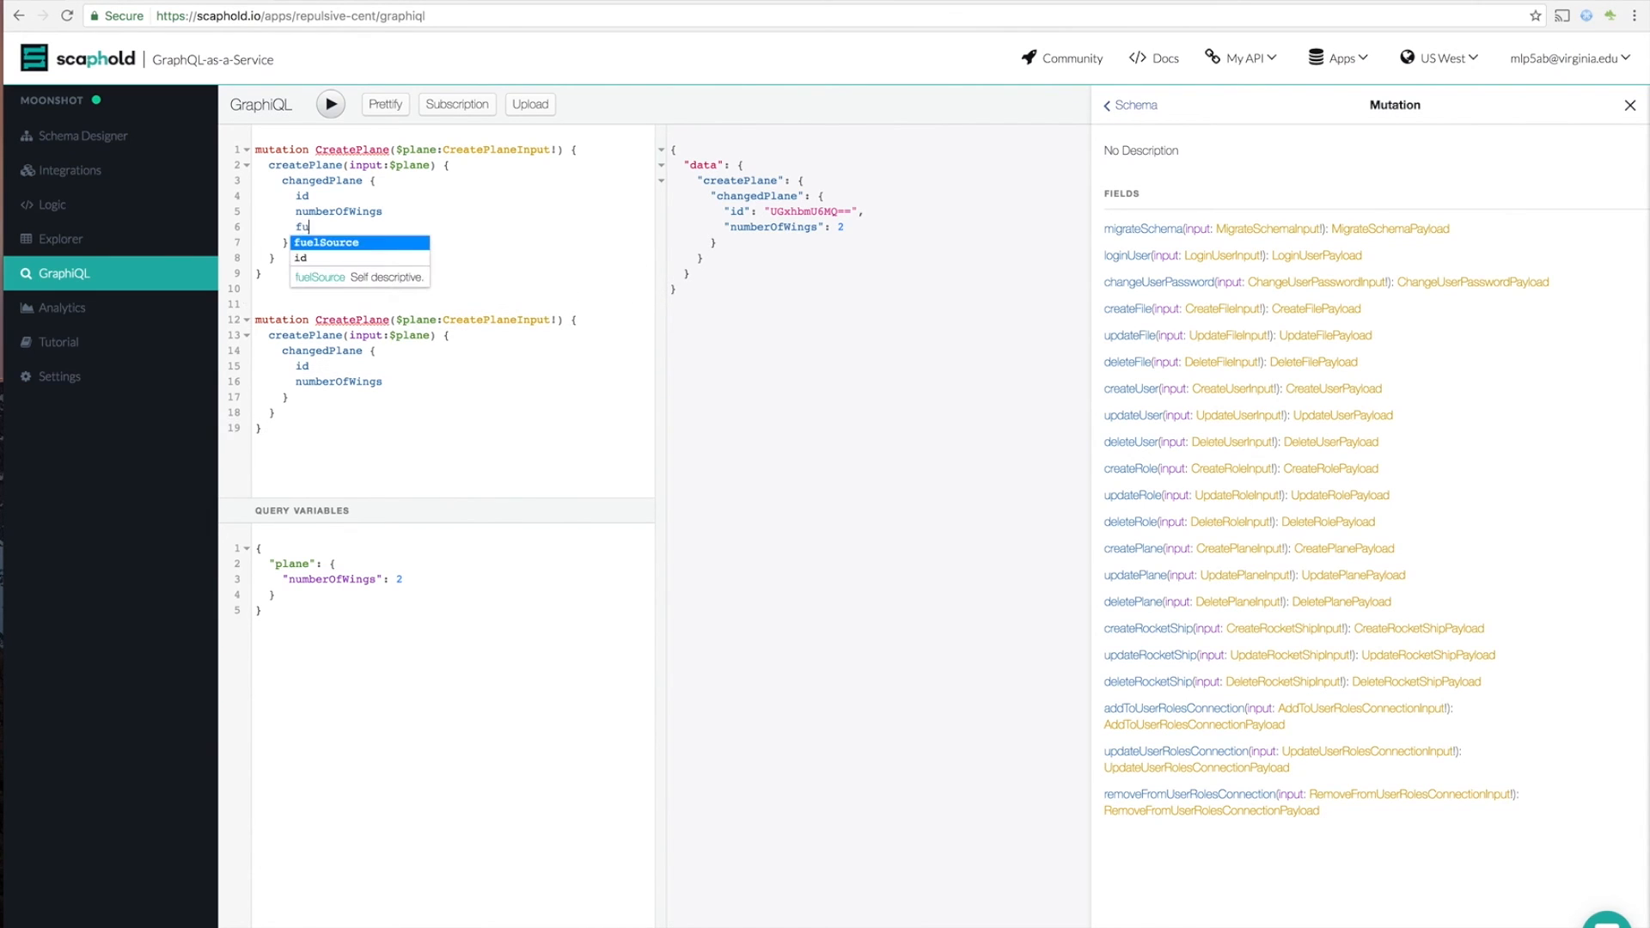
key("Return")
left_click(423, 383)
key("Return")
type("fuelSource")
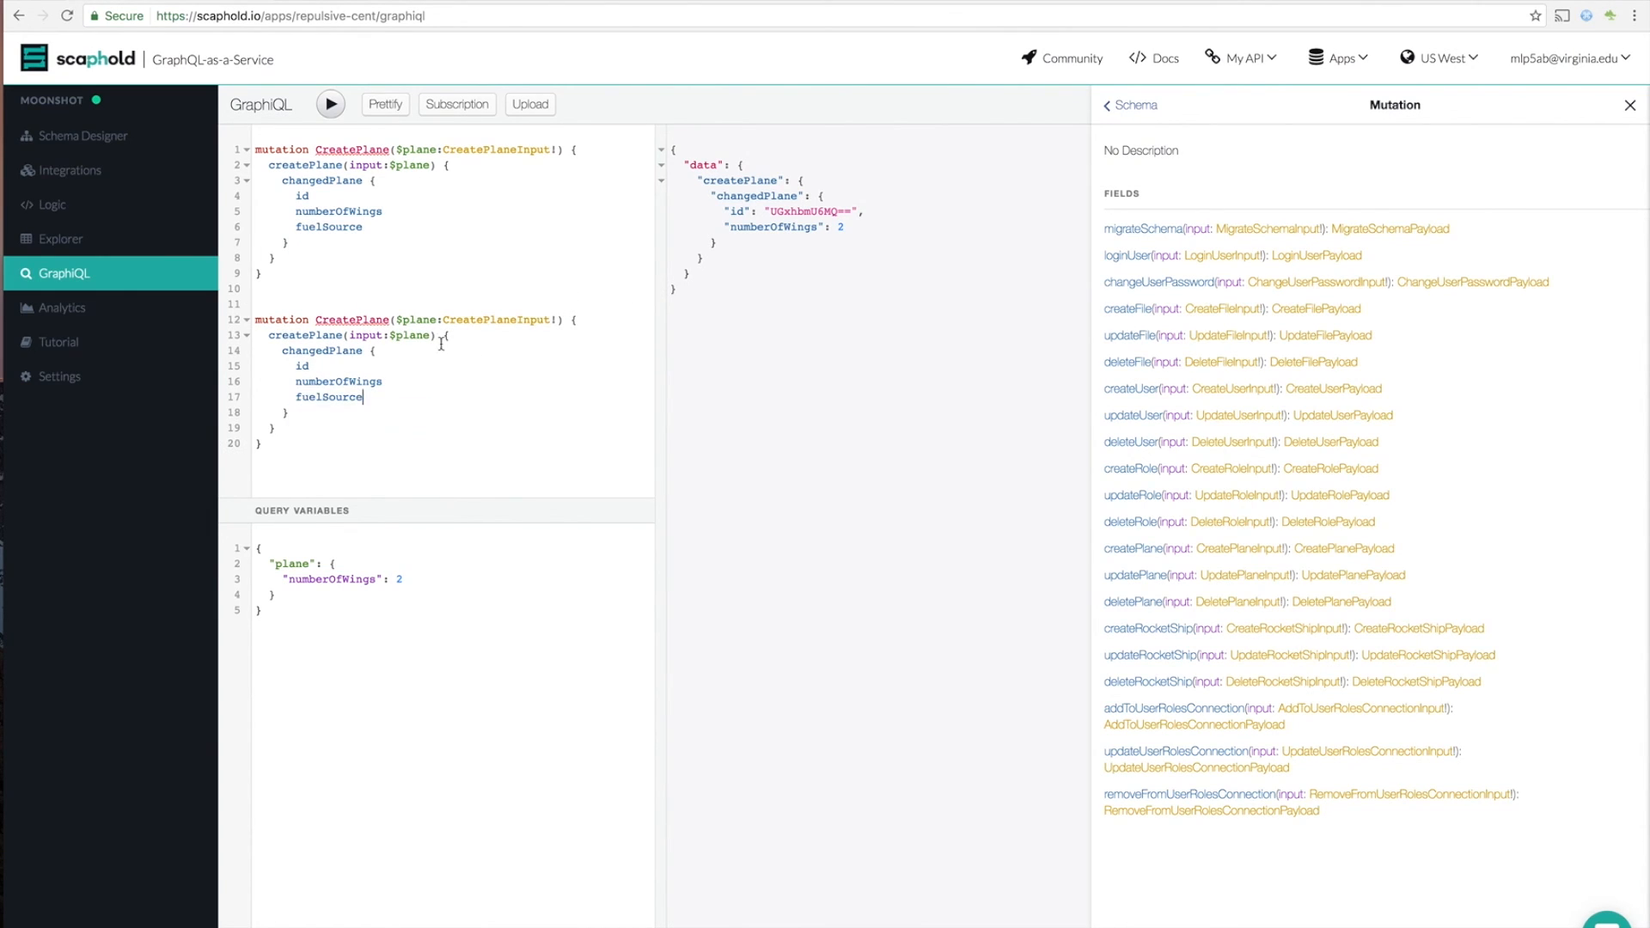
Rename the copy to CreateRocket using createRocketShip and changedRocketShip.
double_click(380, 318)
type("R")
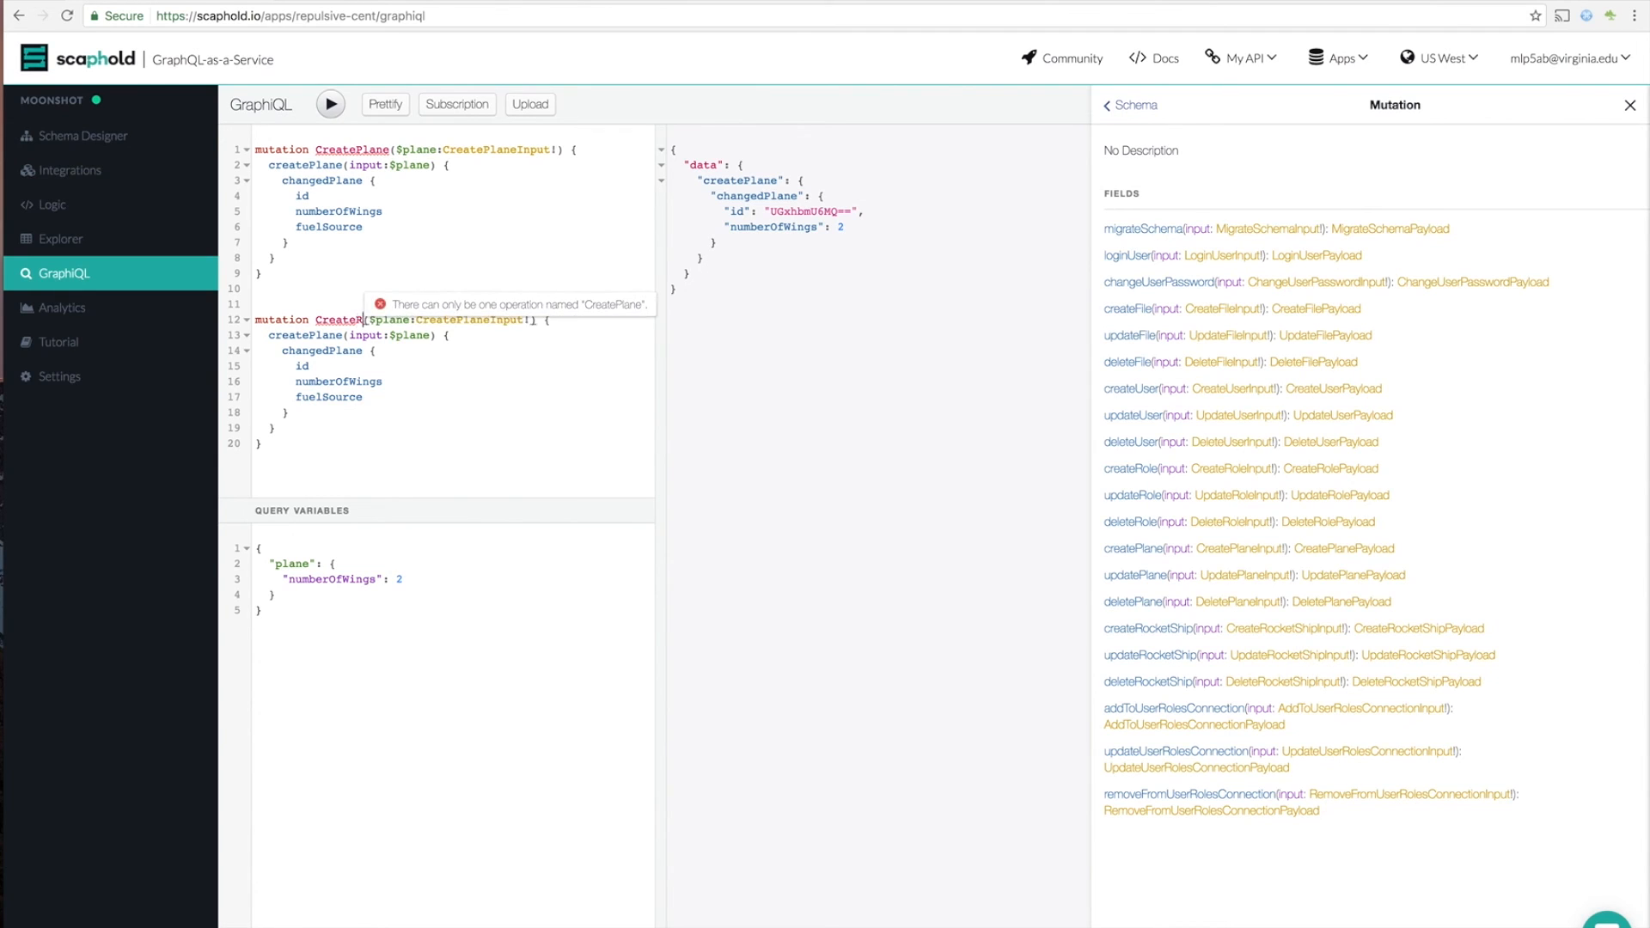
type("CreateRocket")
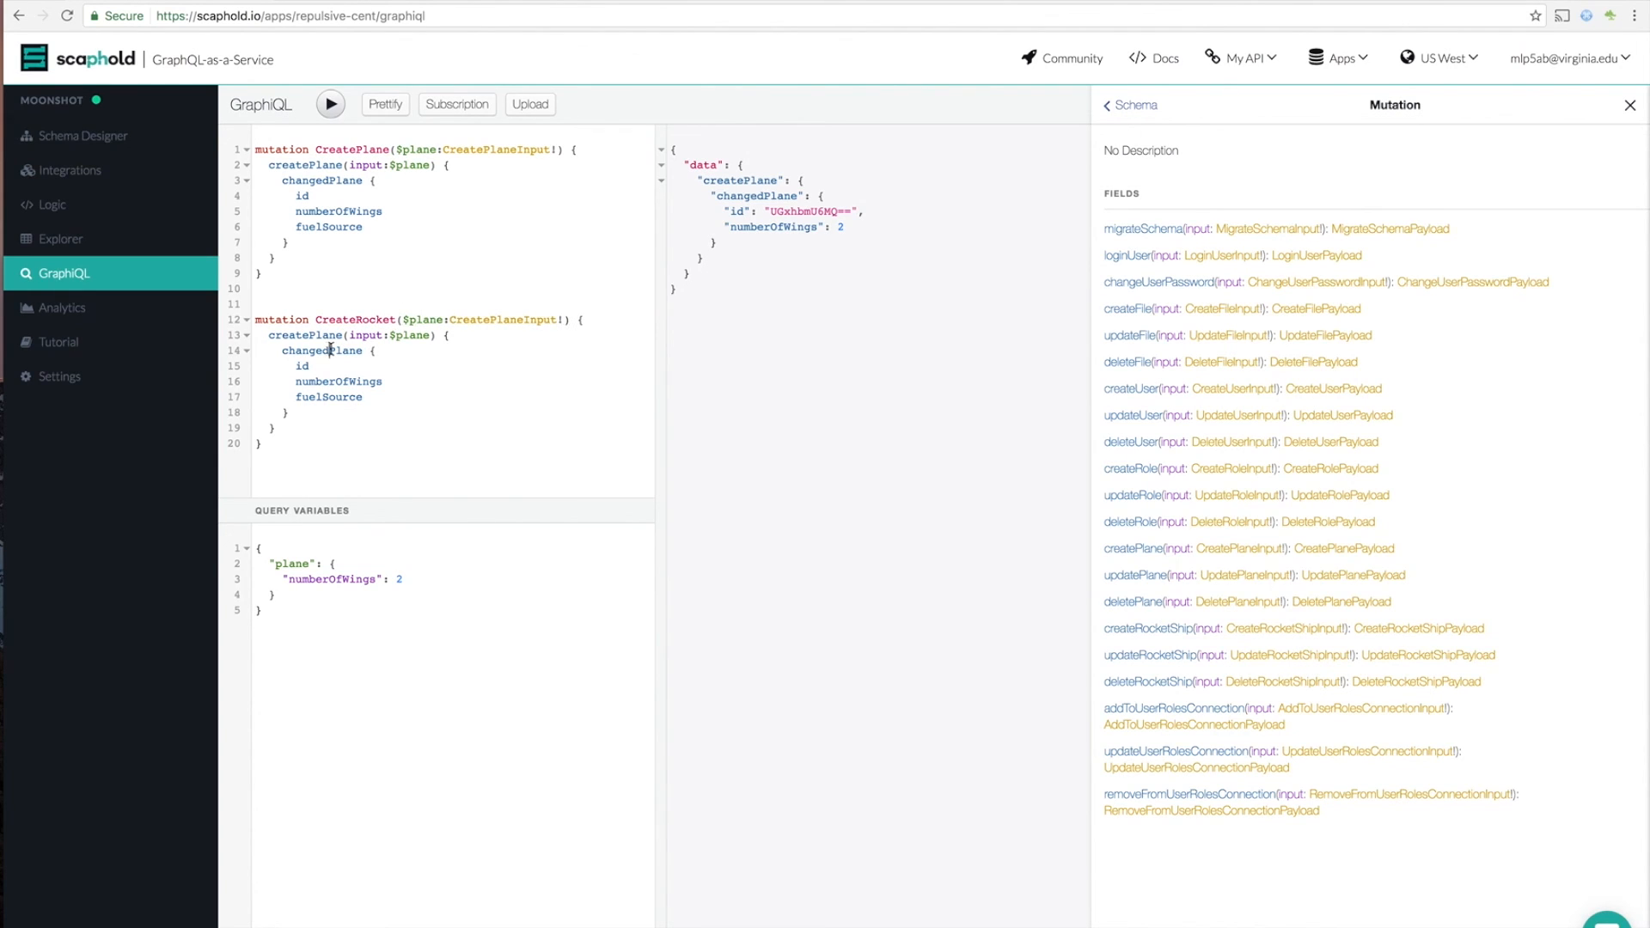
double_click(332, 351)
type("changedRocketSh")
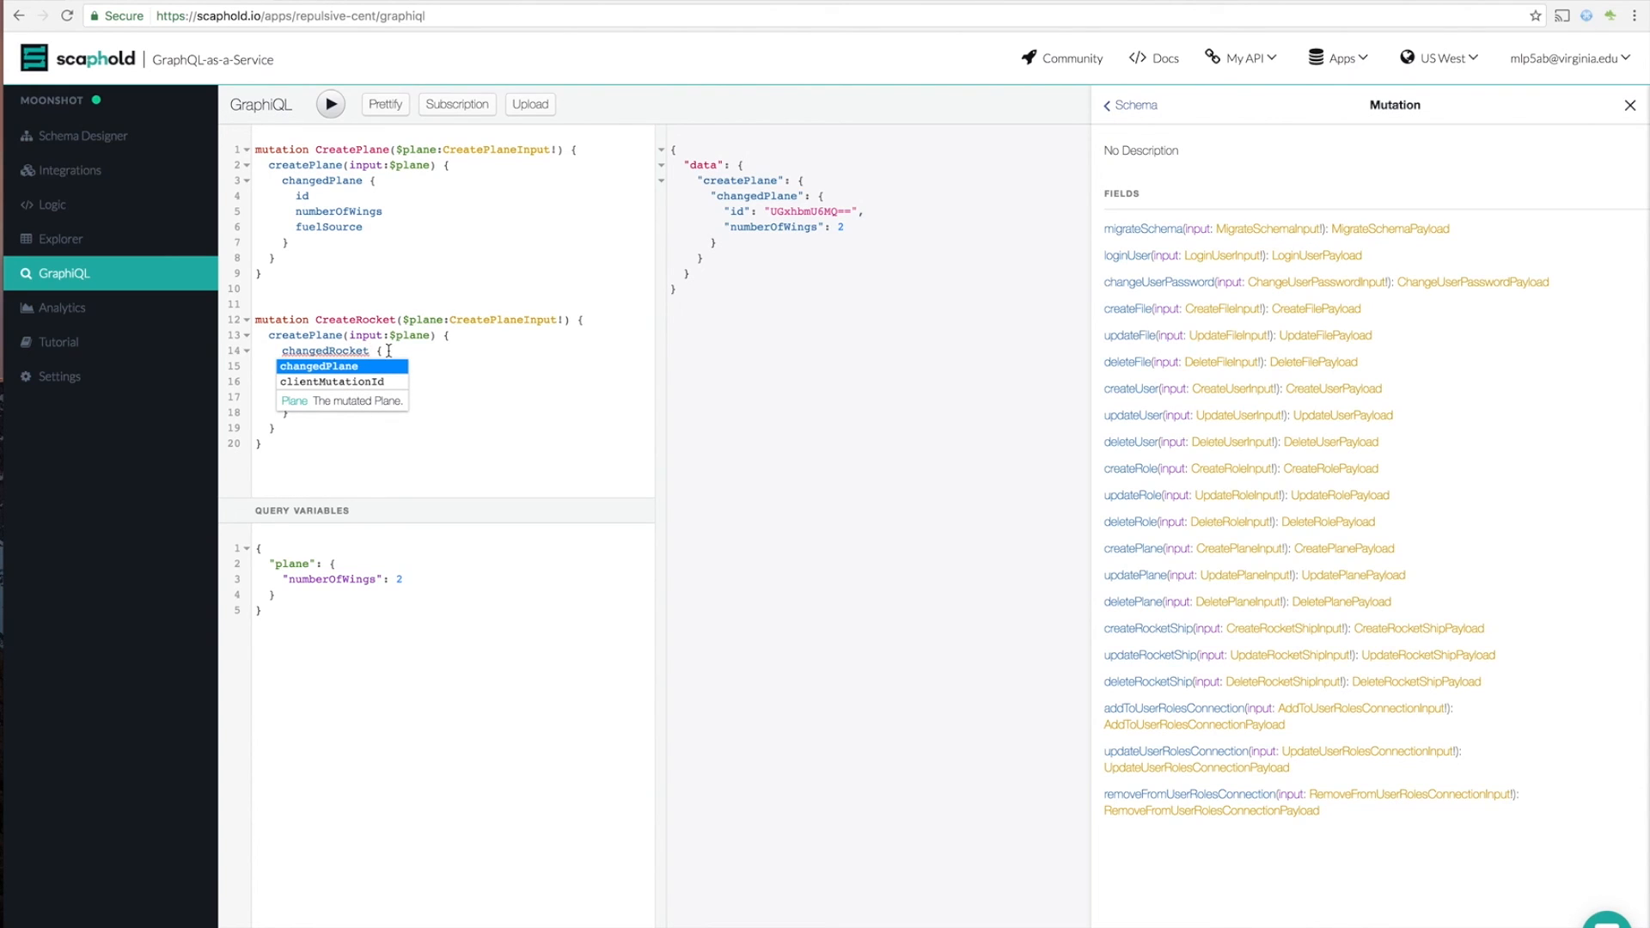
type("ip")
double_click(305, 336)
type("change")
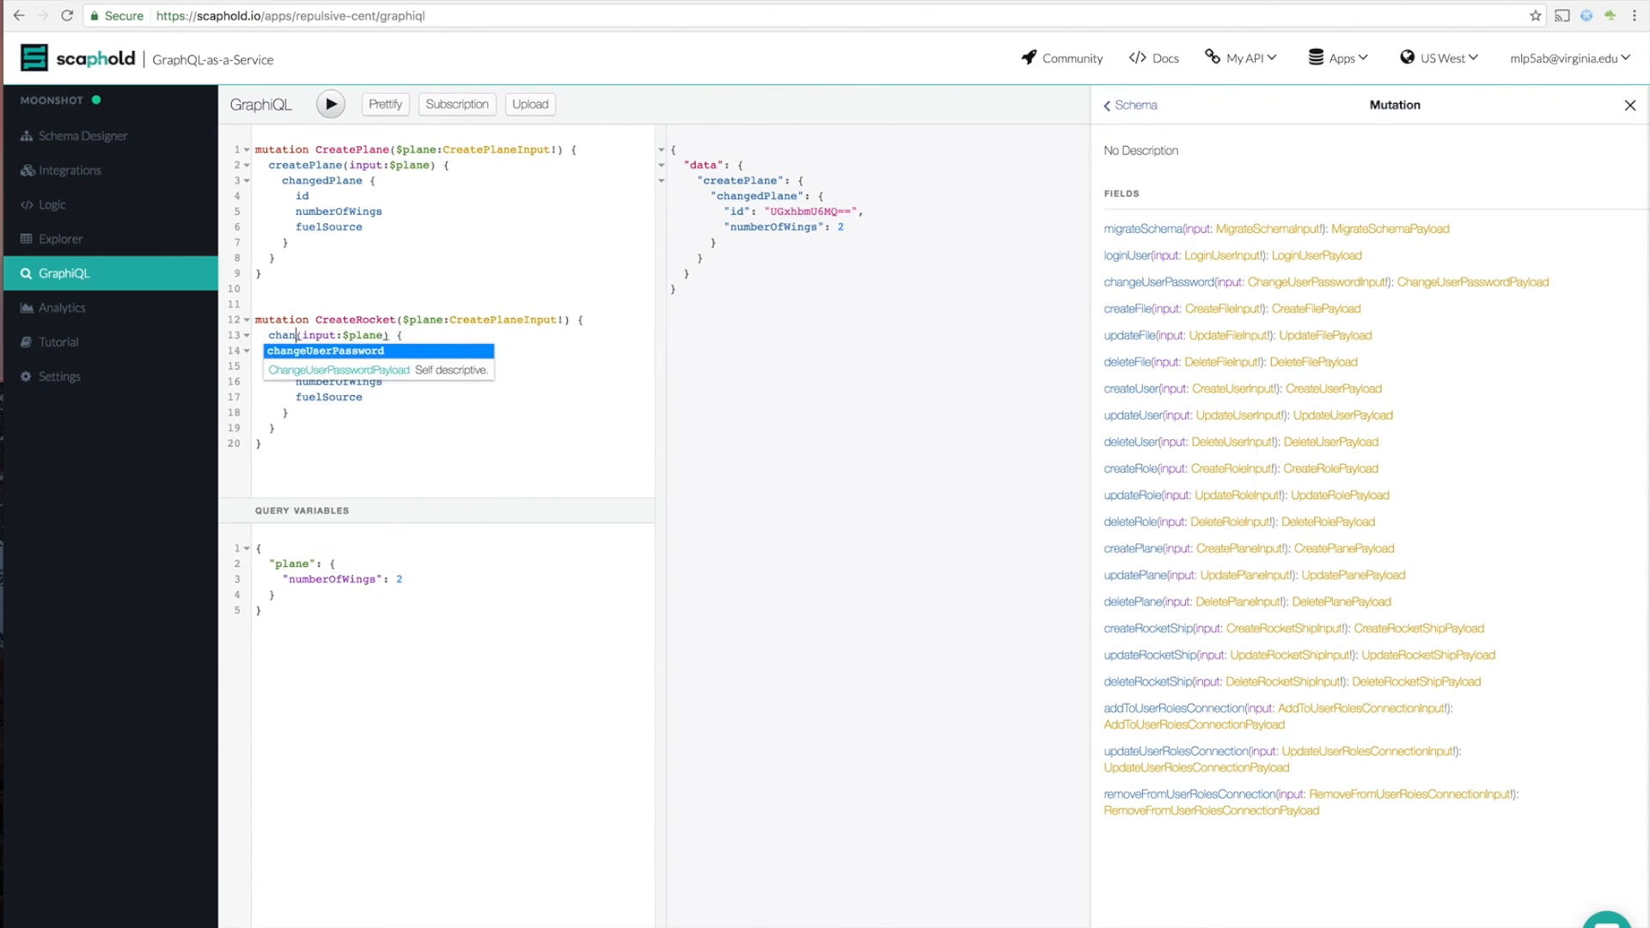
key("BackSpace")
key("BackSpace")
key("BackSpace")
type("createRoc")
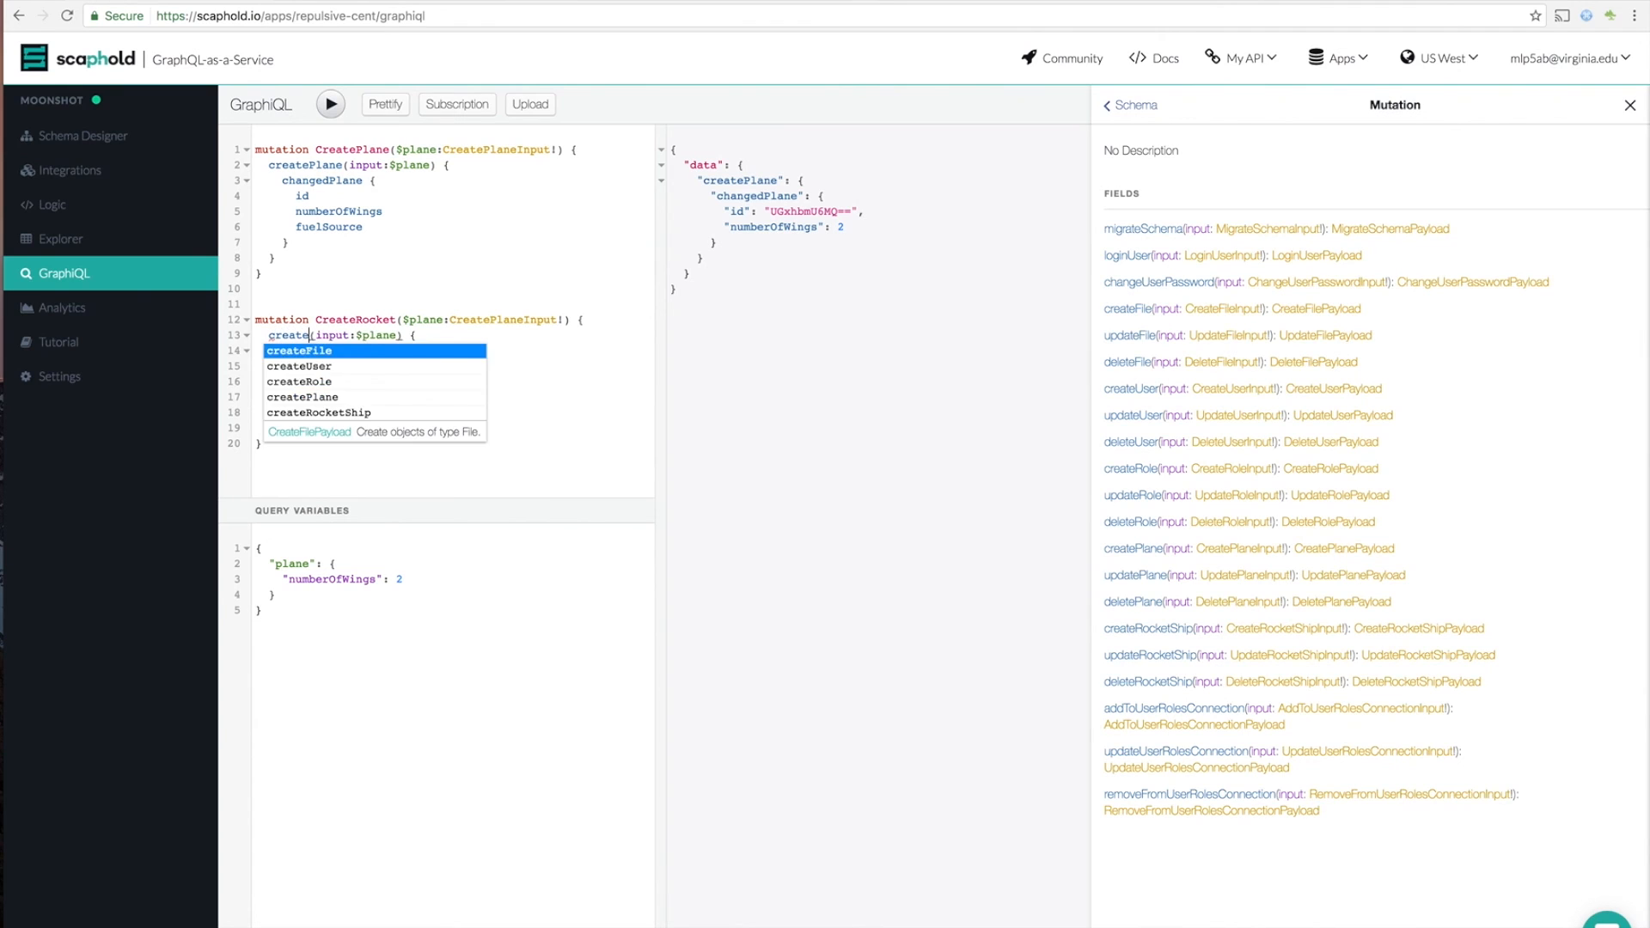
key("Tab")
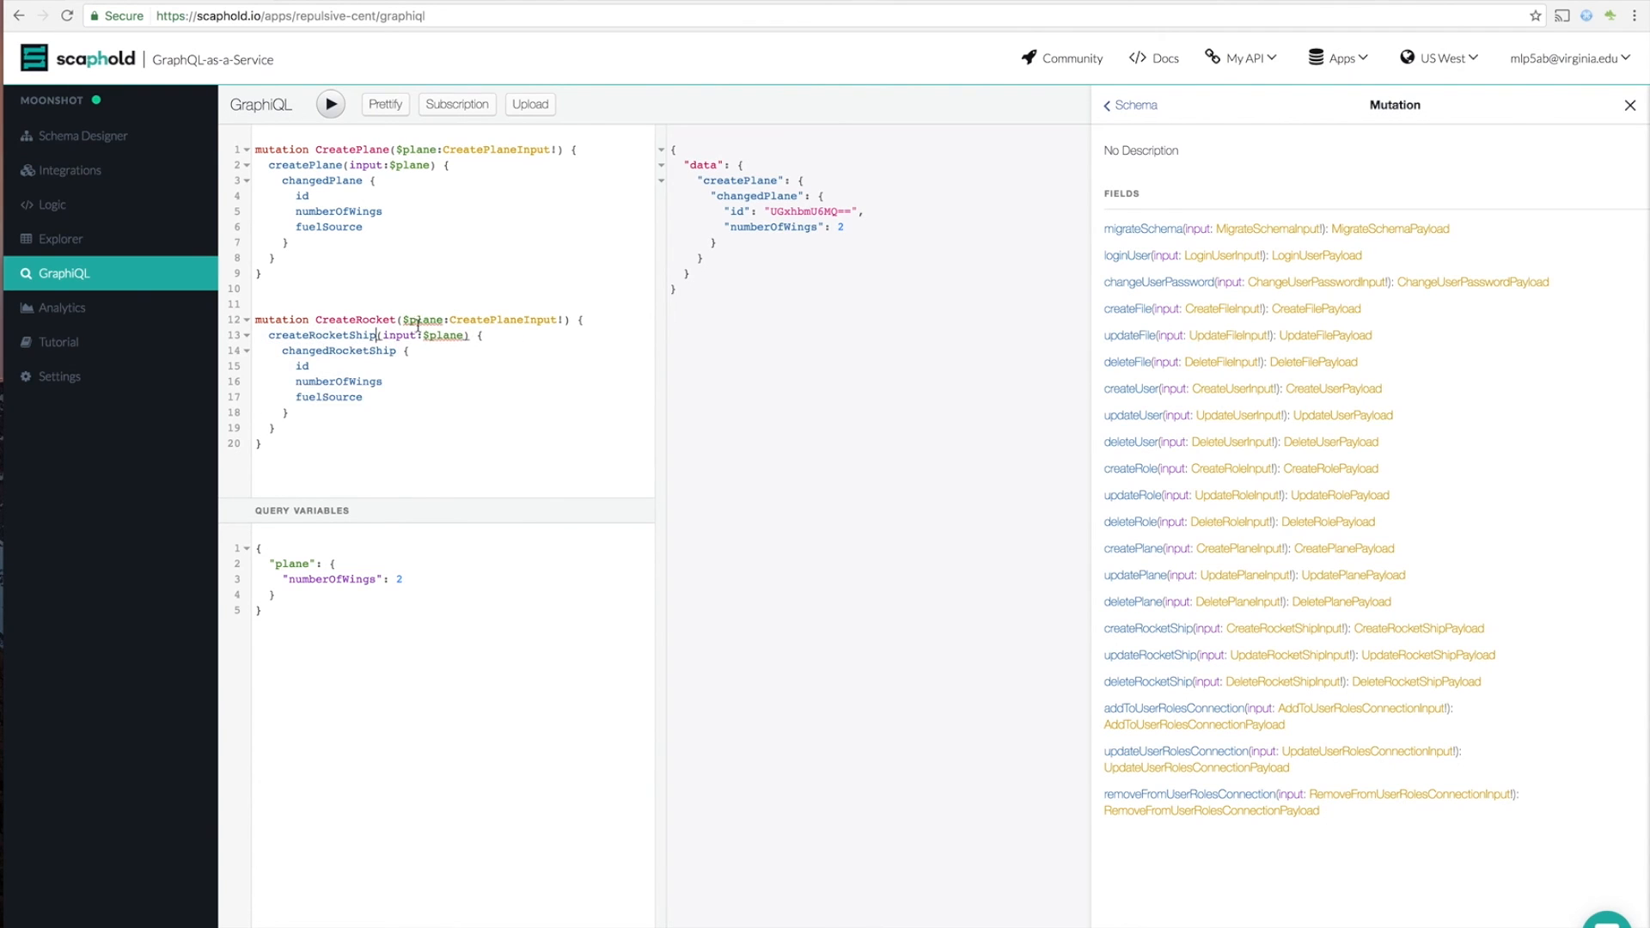
Change the copy's signature to $rocket: CreateRocketShipInput! and start a rocket variable.
double_click(421, 320)
type("$rocket")
double_click(446, 335)
type("$rocket")
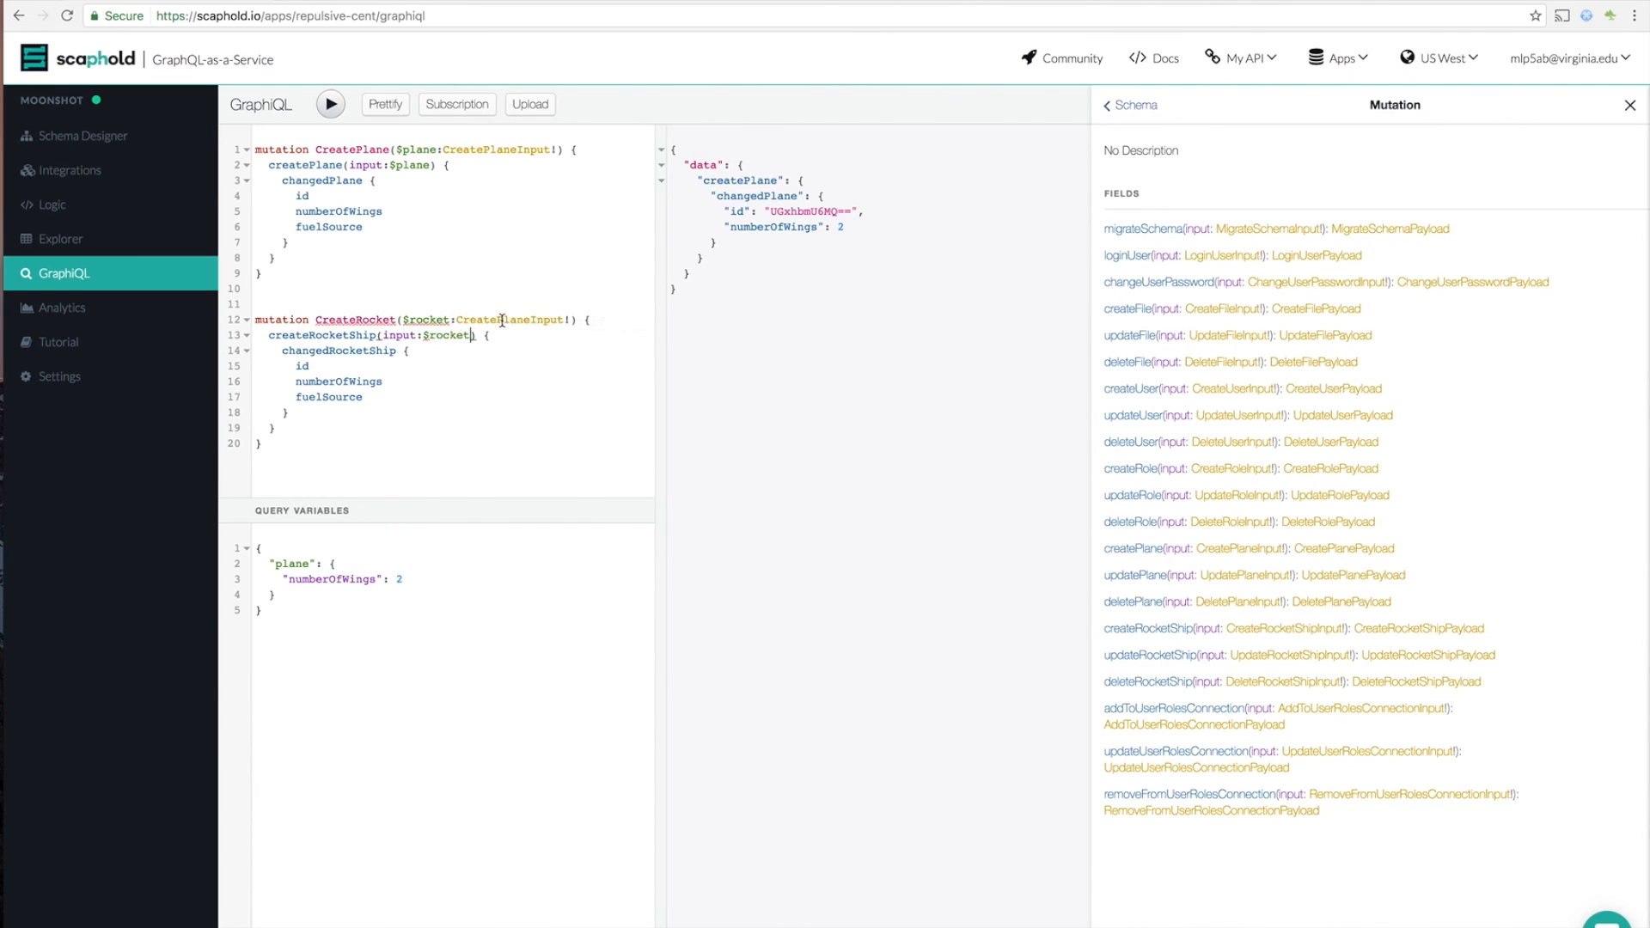
double_click(502, 320)
type("CreateRocket")
type("ShipInput")
left_click(278, 595)
type(",   ")
type("\"rocket\": {")
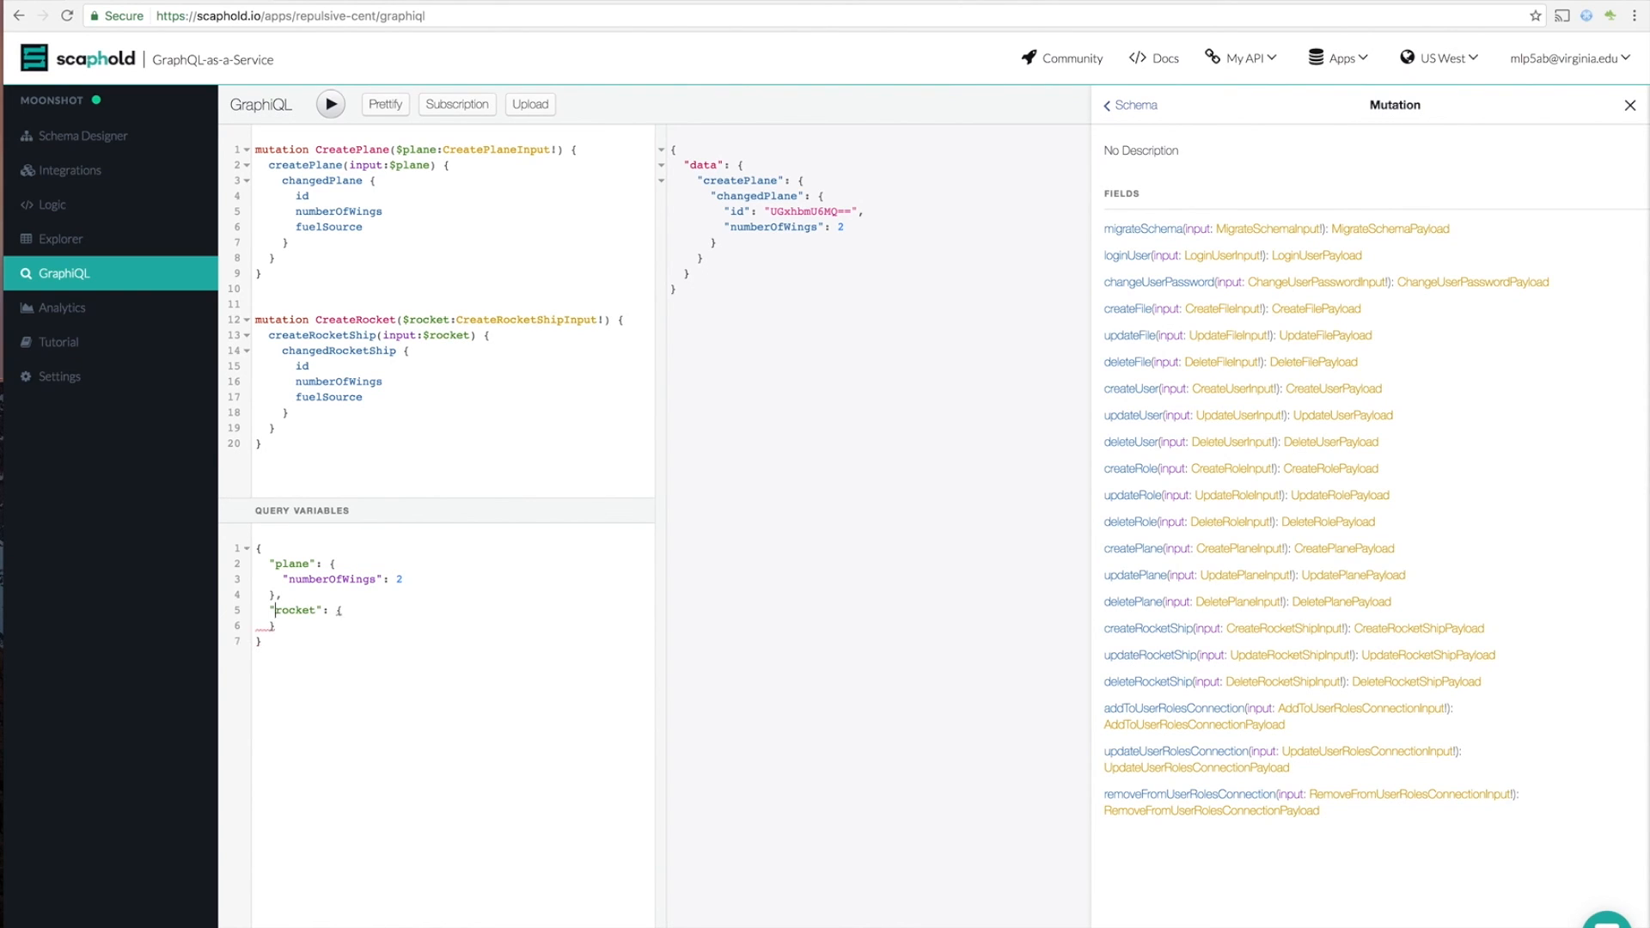
Create a rocket ship with numberOfWings 0 and fuelSource "hydrogren" by running CreateRocket.
key("Return")
type("\"numberOfWings\": 0,     ")
type("f")
key("Tab")
type("\"hydrogren\"y")
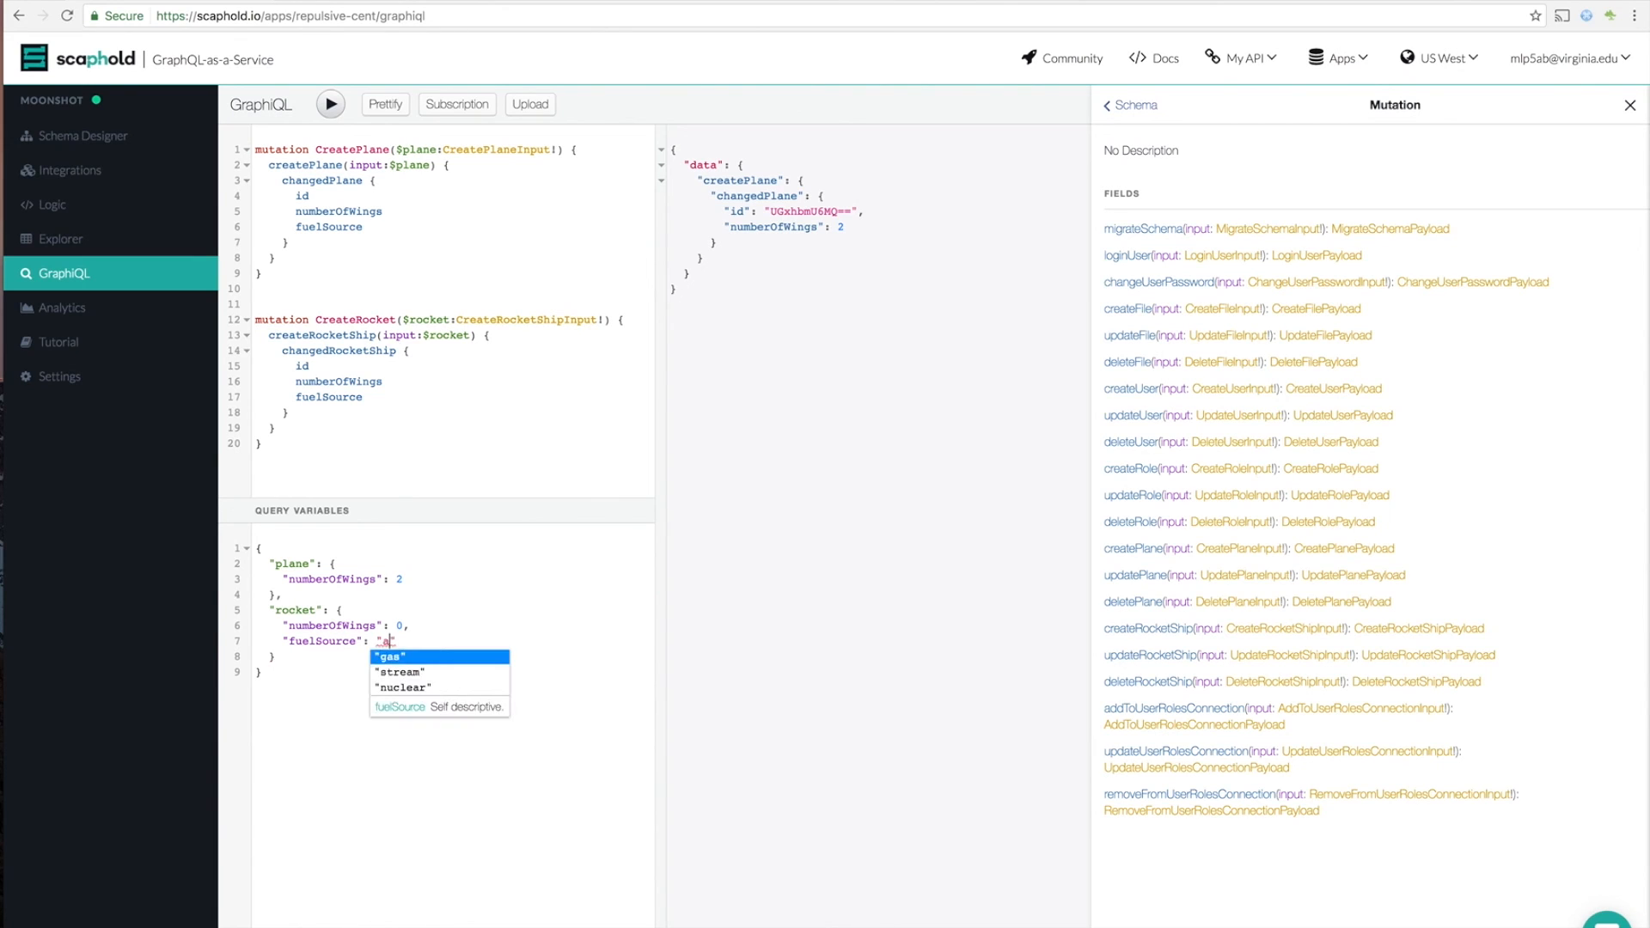
key("BackSpace")
type("hydrogren")
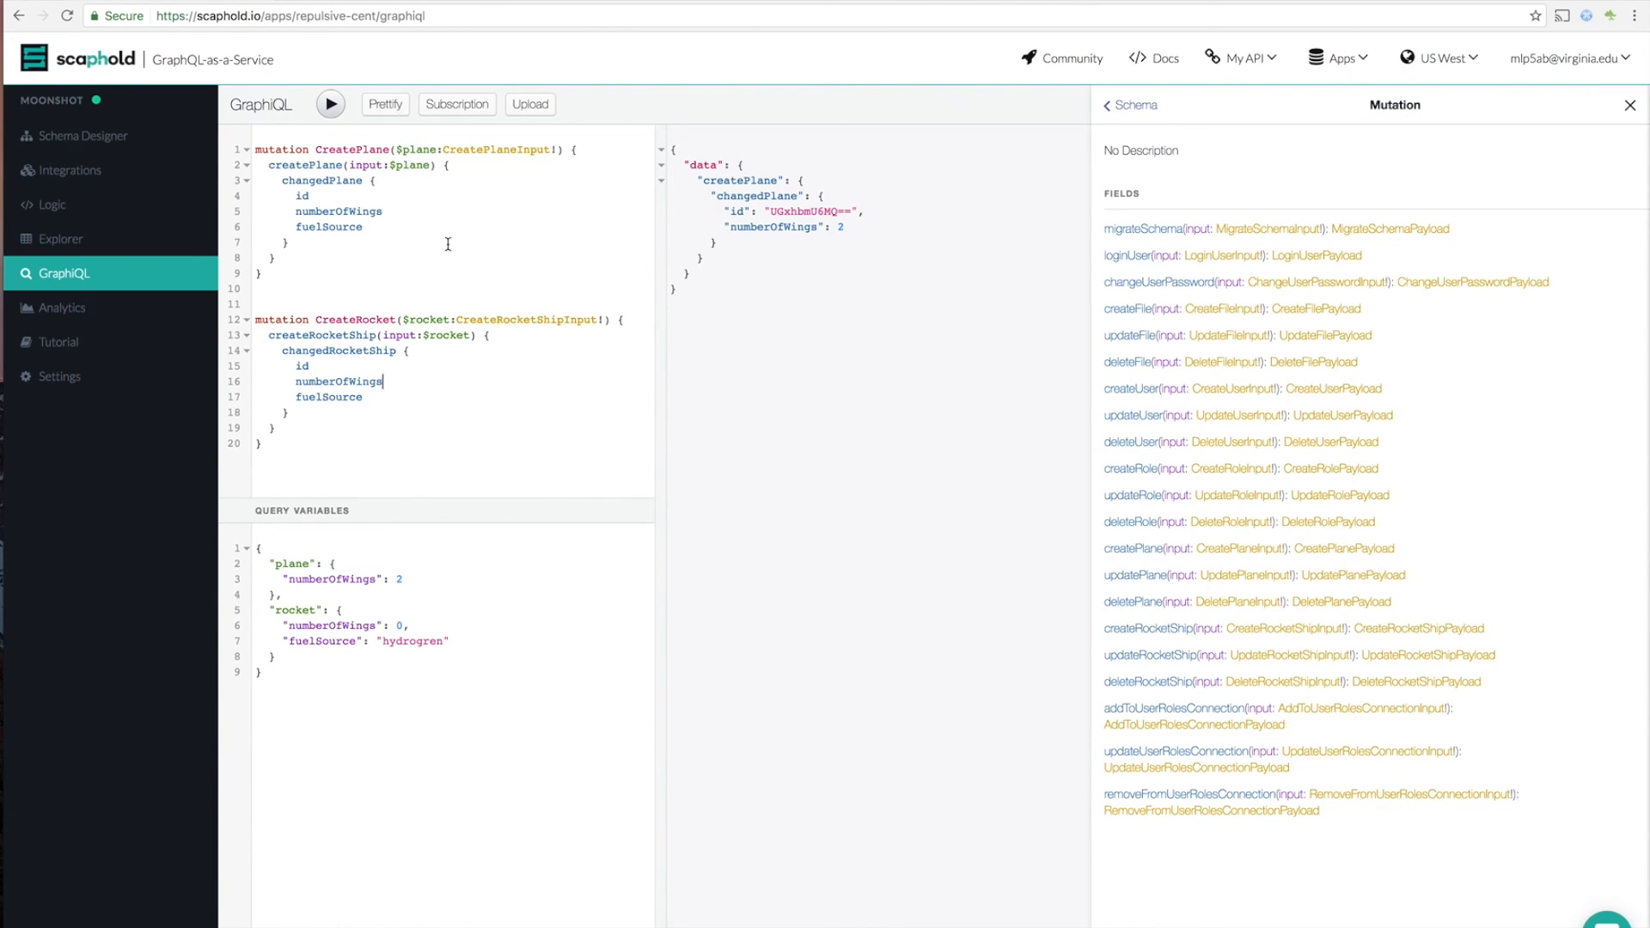
left_click(385, 380)
key("ctrl+Return")
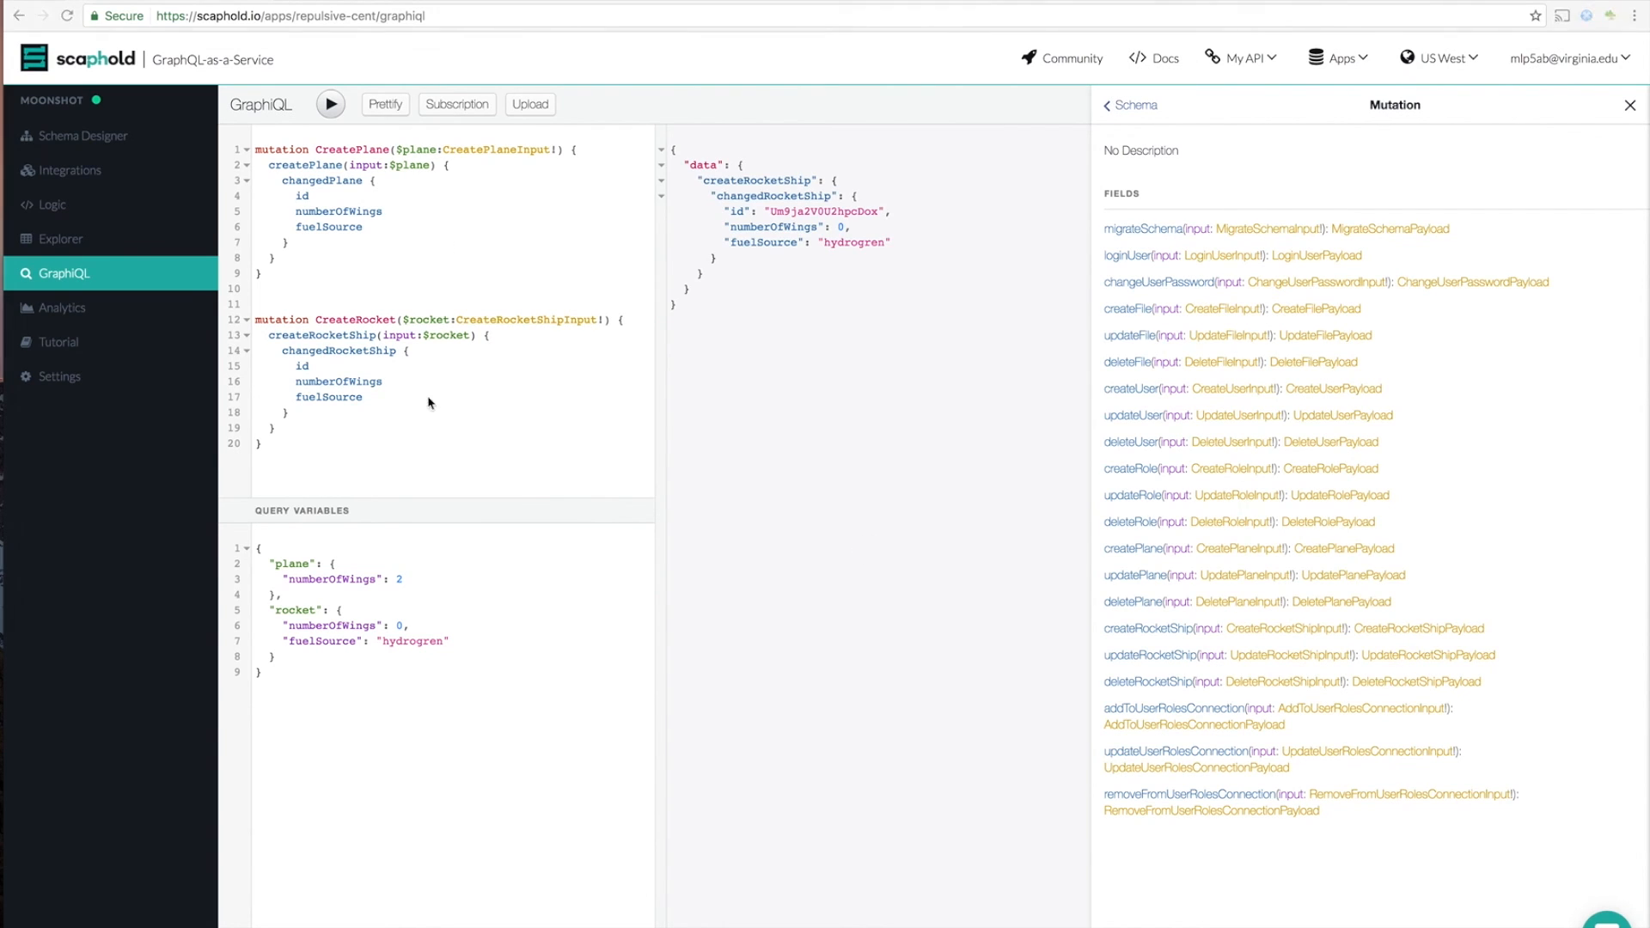
Show the schema designer with Plane, RocketShip, Flyable and fuelSource all collapsed.
left_click(94, 142)
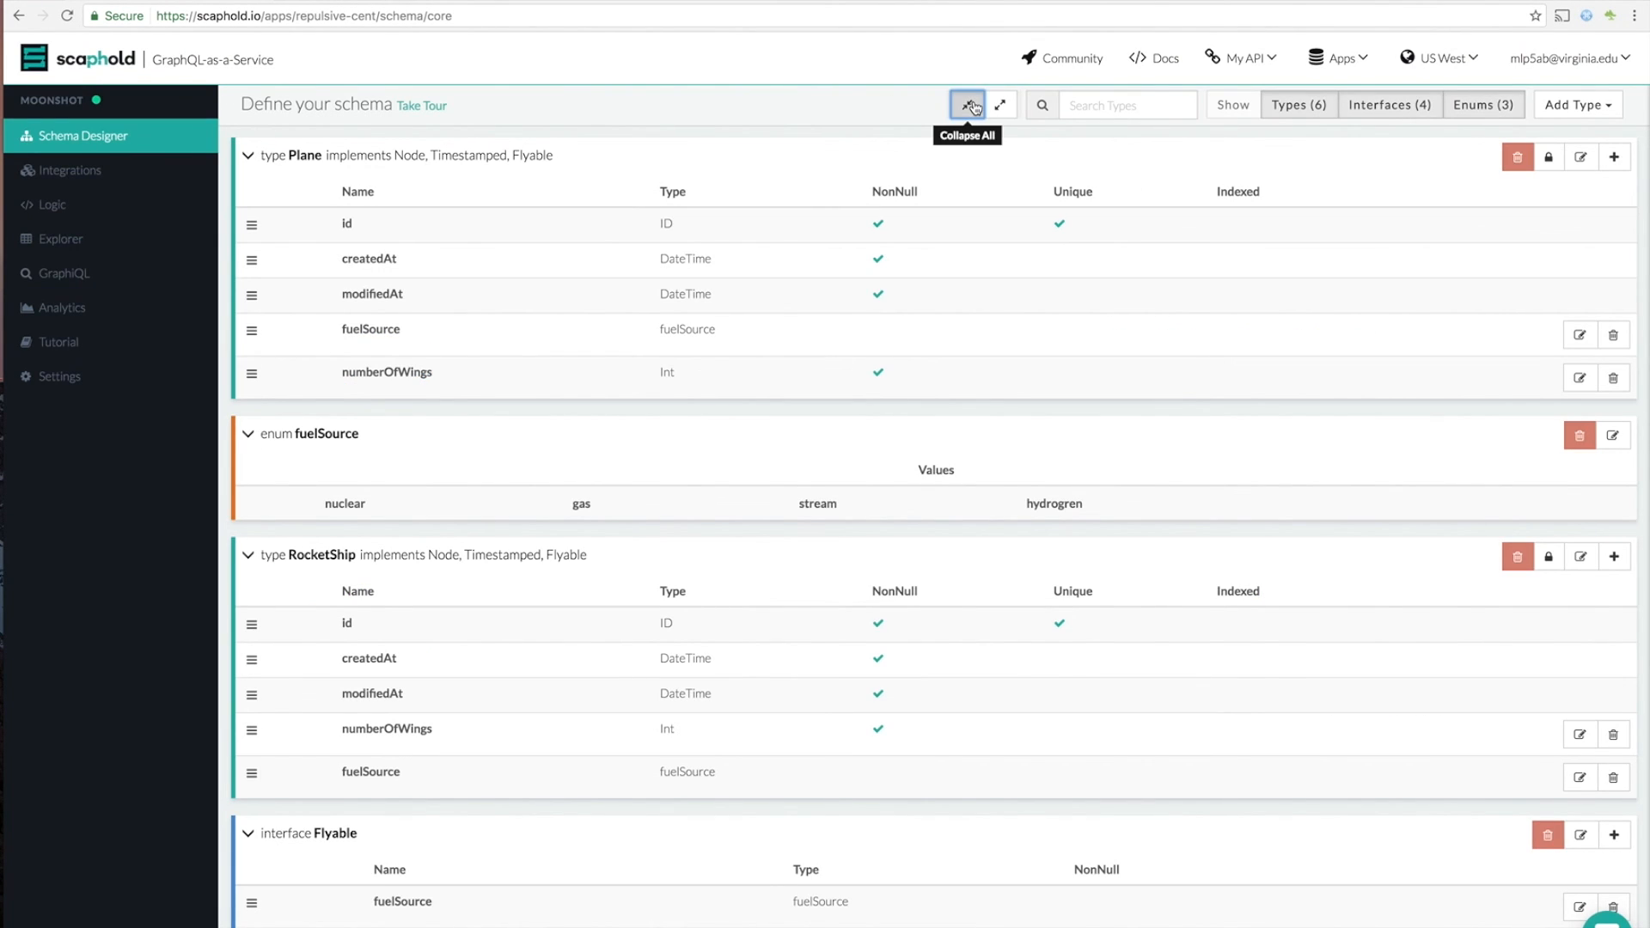
left_click(968, 105)
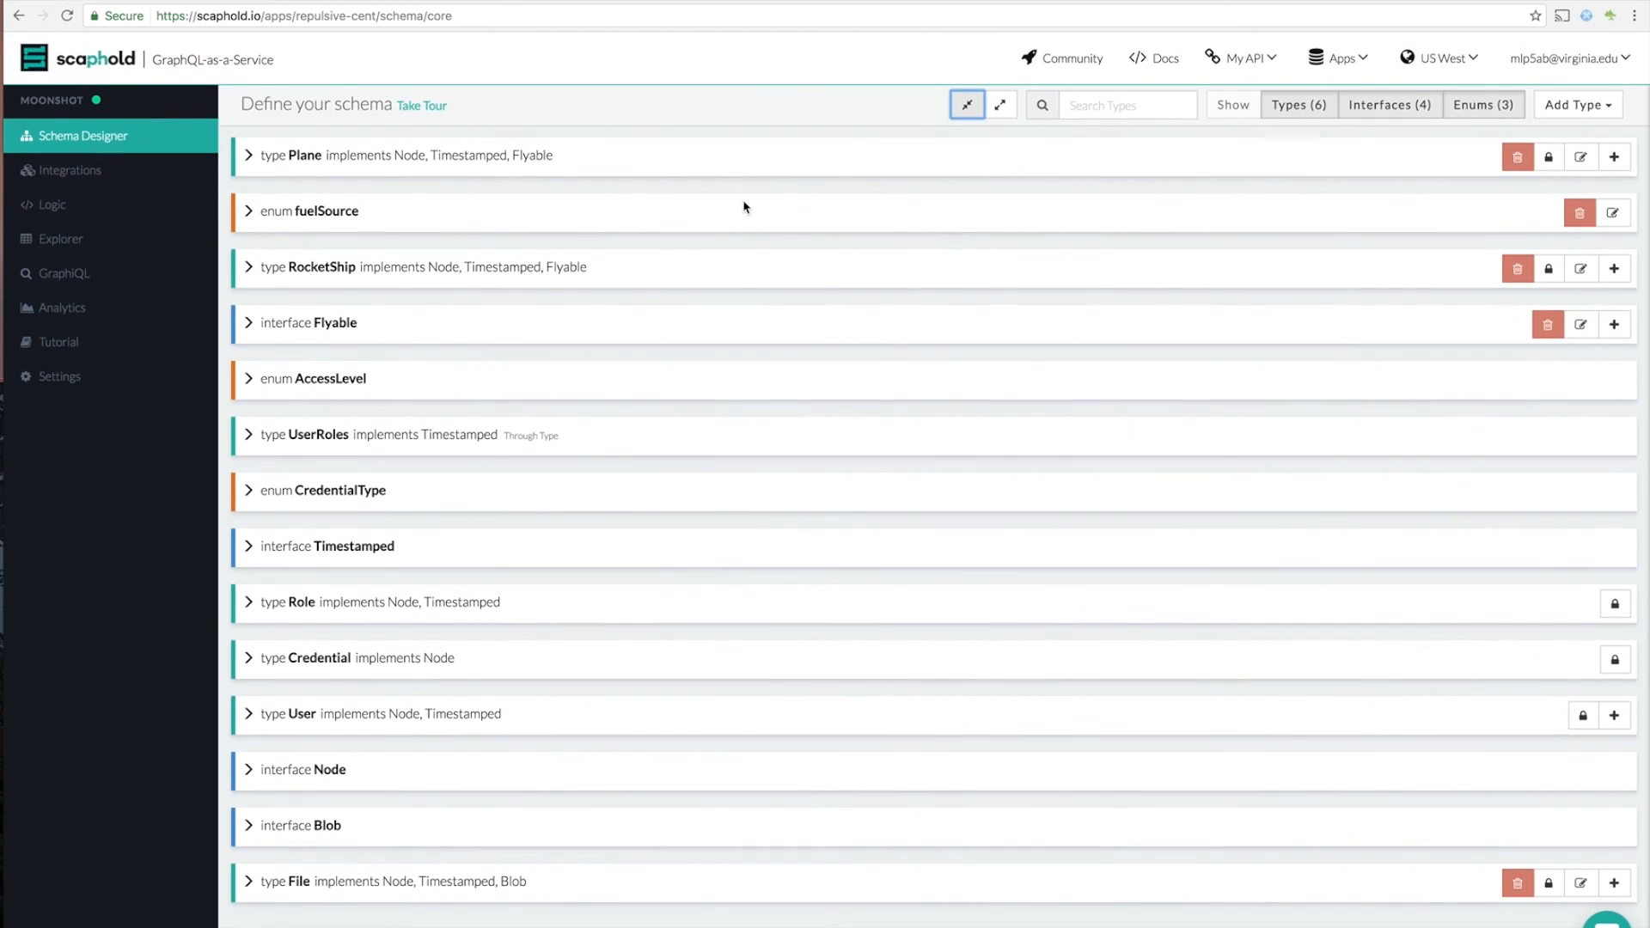